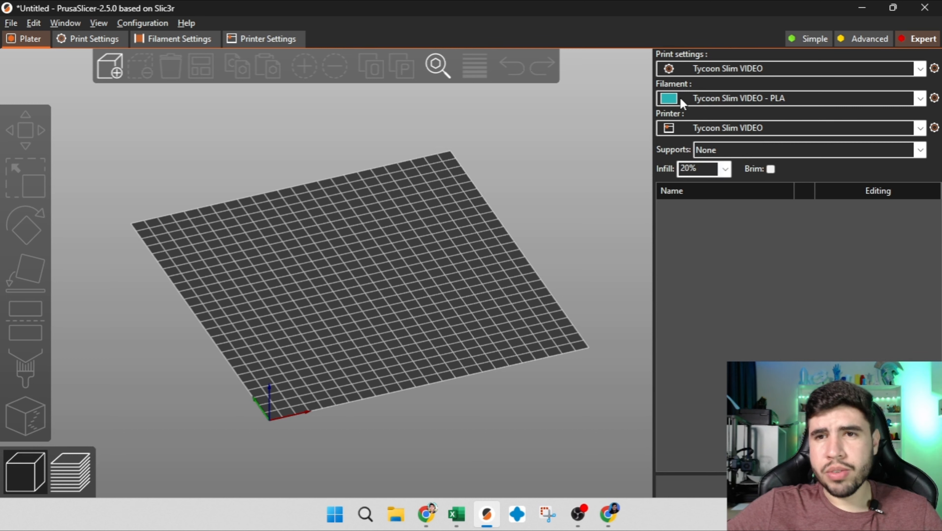
Open the application preferences and review the General options, including Auto-center parts.
click(156, 26)
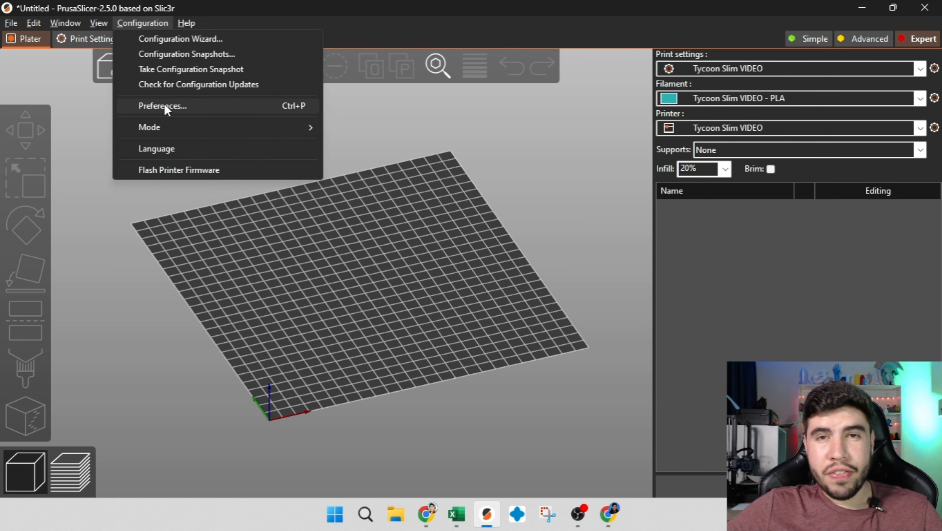
click(164, 104)
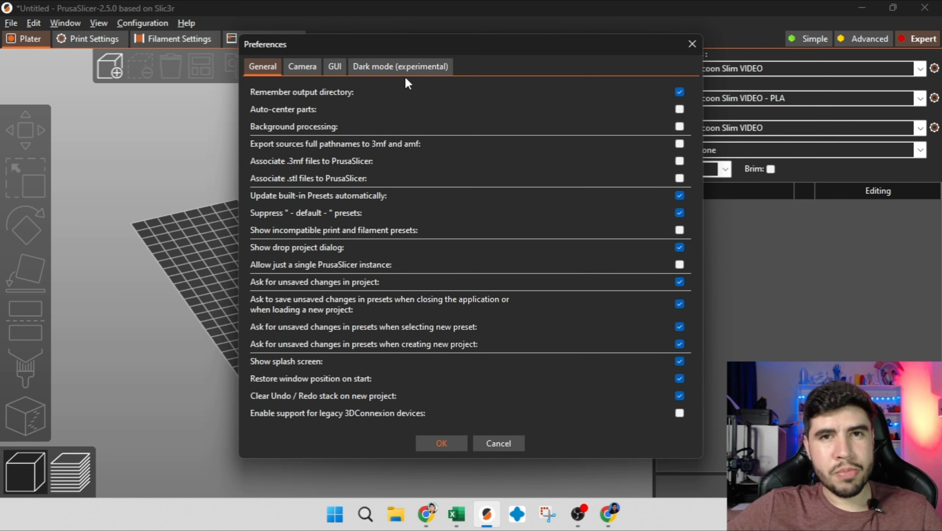
mouse_move(293, 110)
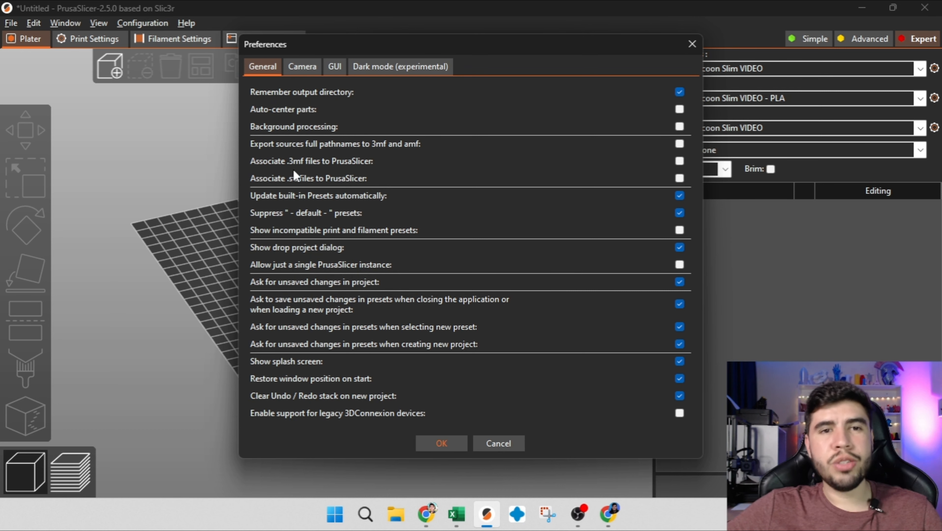
click(679, 109)
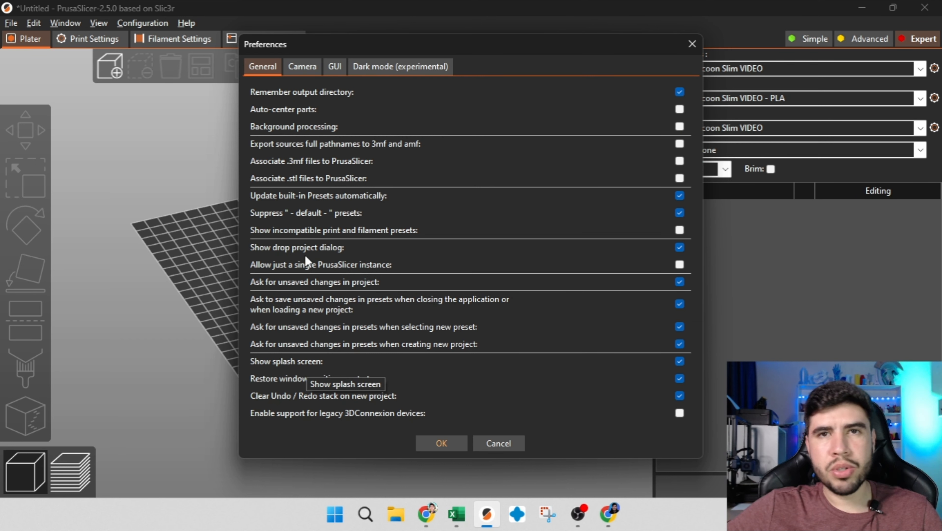
Enable the perspective camera in the Camera preferences and apply the change.
click(296, 66)
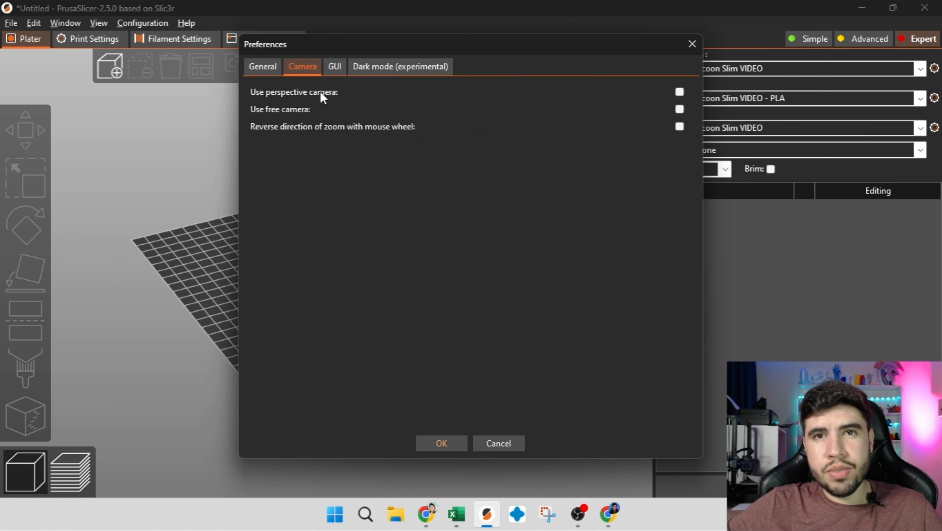
click(682, 92)
click(679, 92)
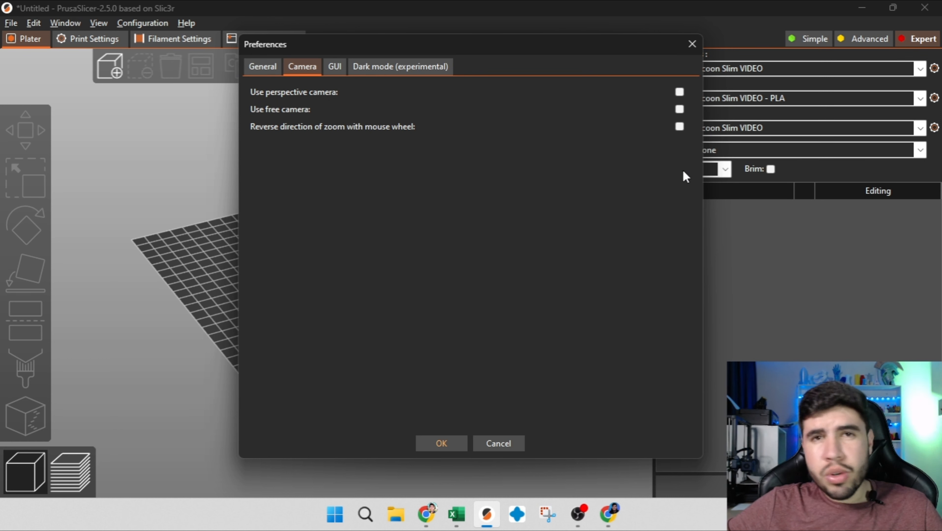
click(441, 443)
Turn the perspective camera back off in the Camera preferences and view the dark mode settings.
click(143, 23)
click(195, 106)
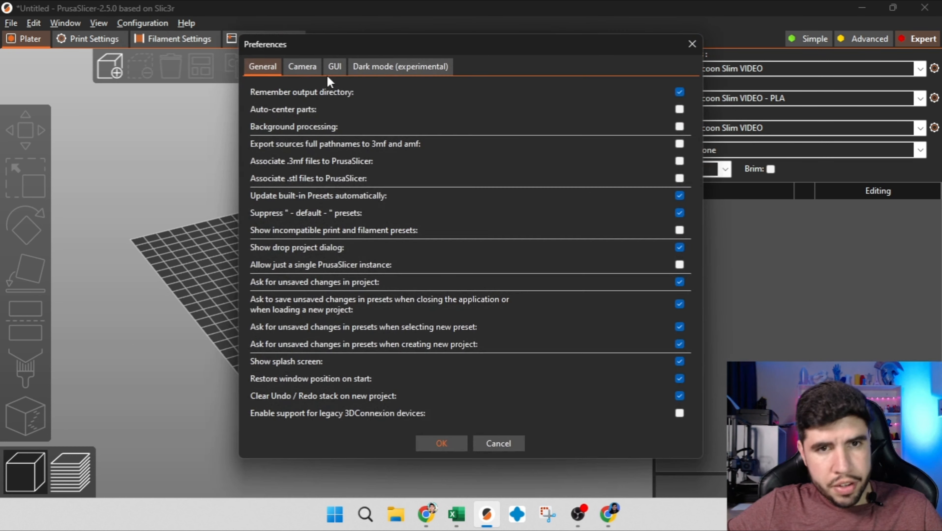
click(327, 65)
click(301, 67)
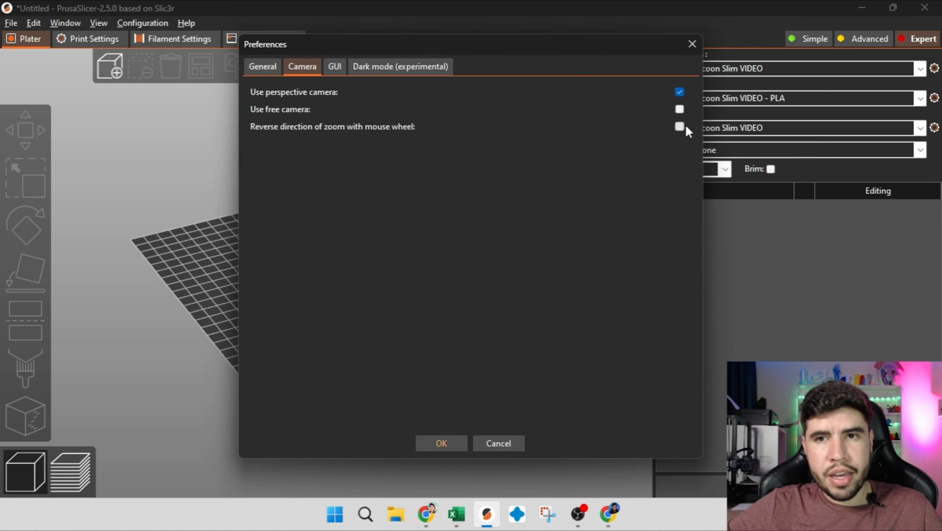
mouse_move(680, 126)
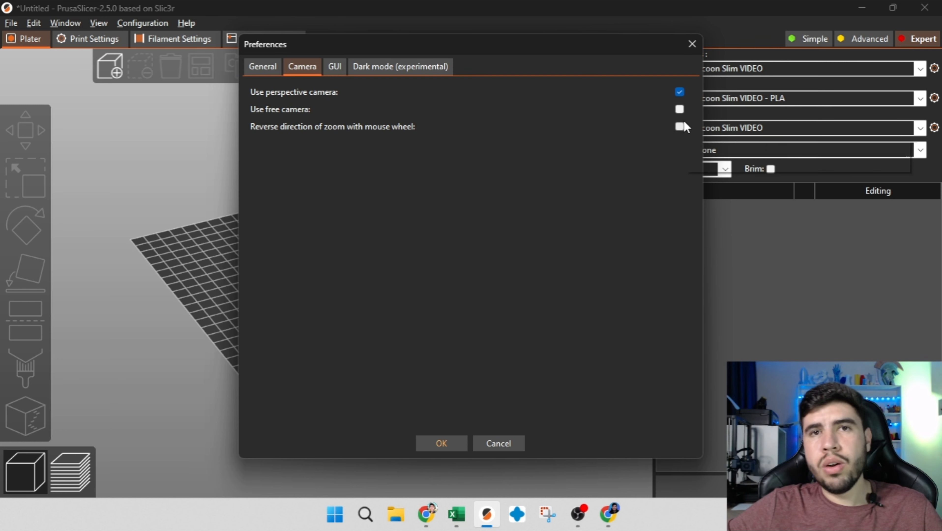
click(679, 92)
click(404, 69)
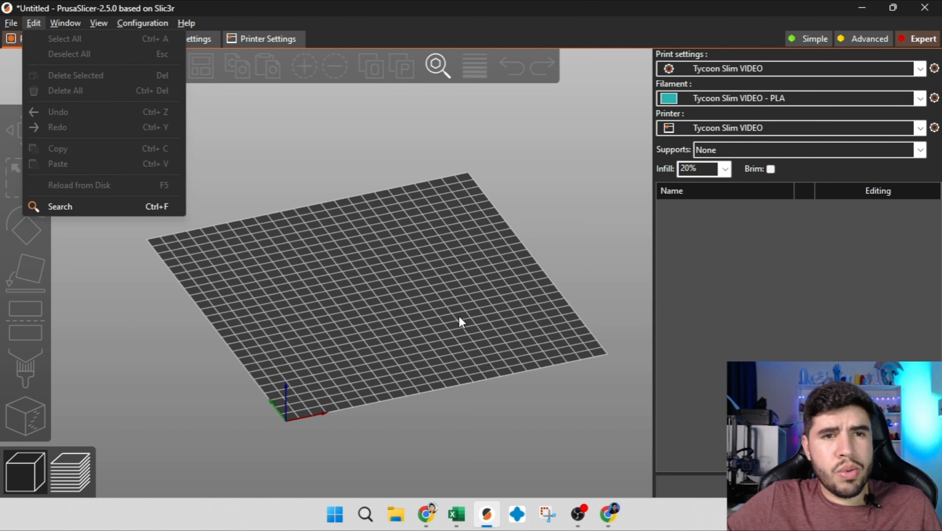
Add a Box shape to the middle of the empty print bed.
click(372, 278)
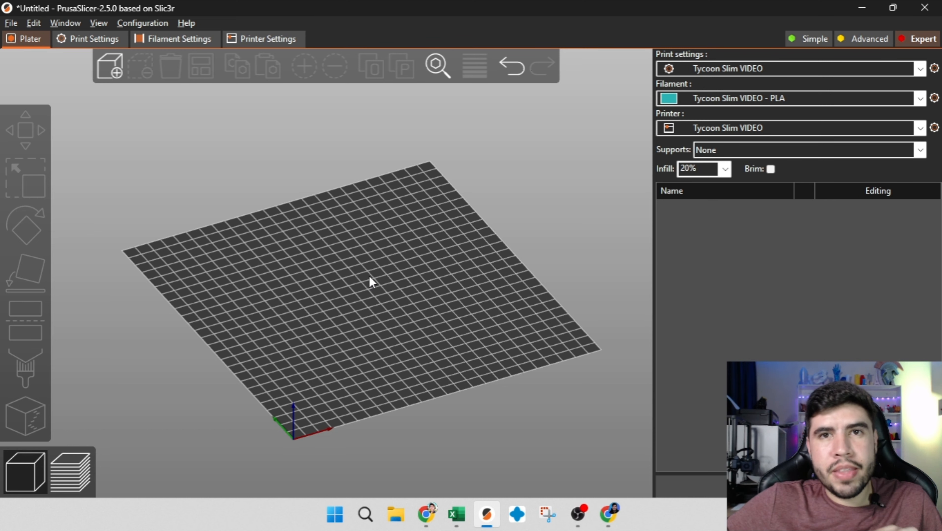
middle_drag(370, 278, 371, 254)
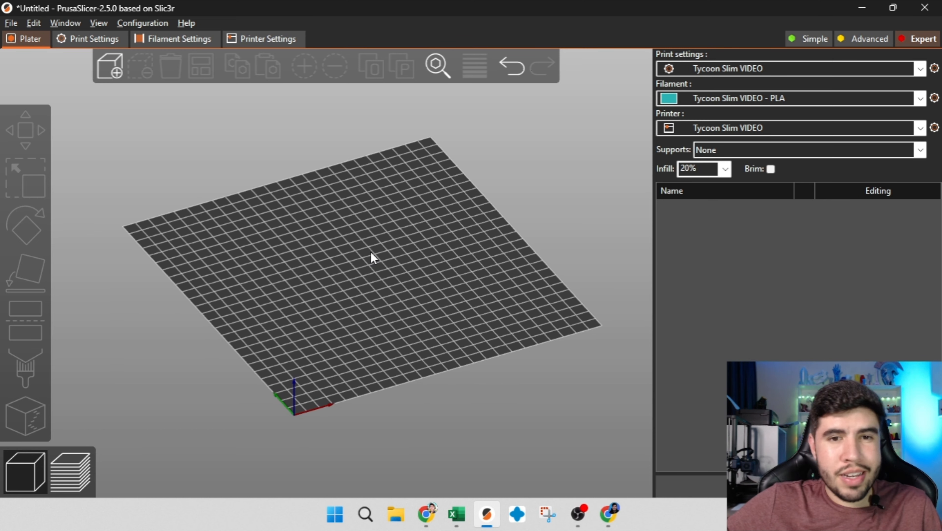
right_click(370, 252)
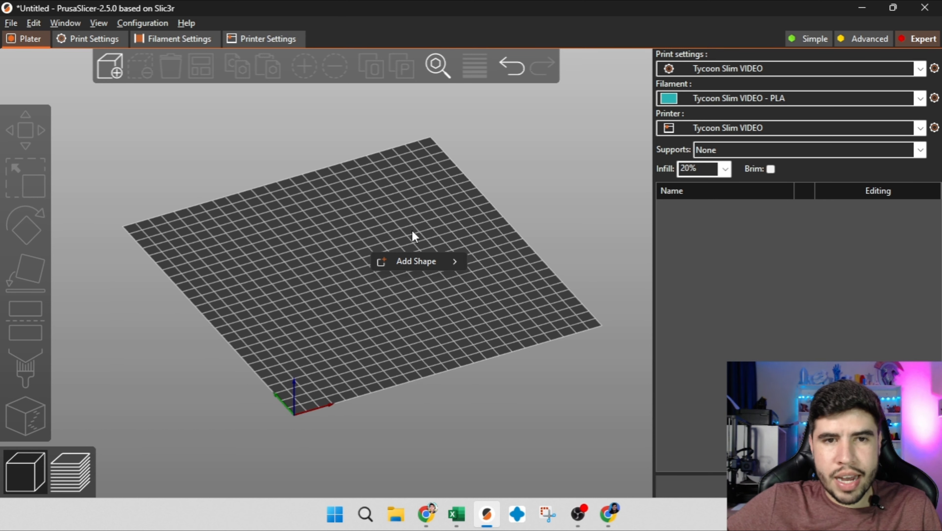
mouse_move(421, 260)
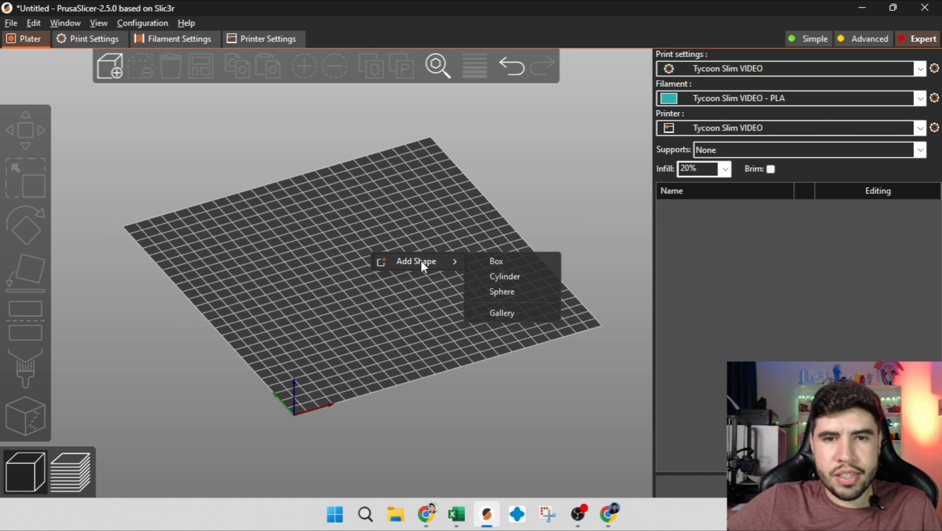
click(512, 256)
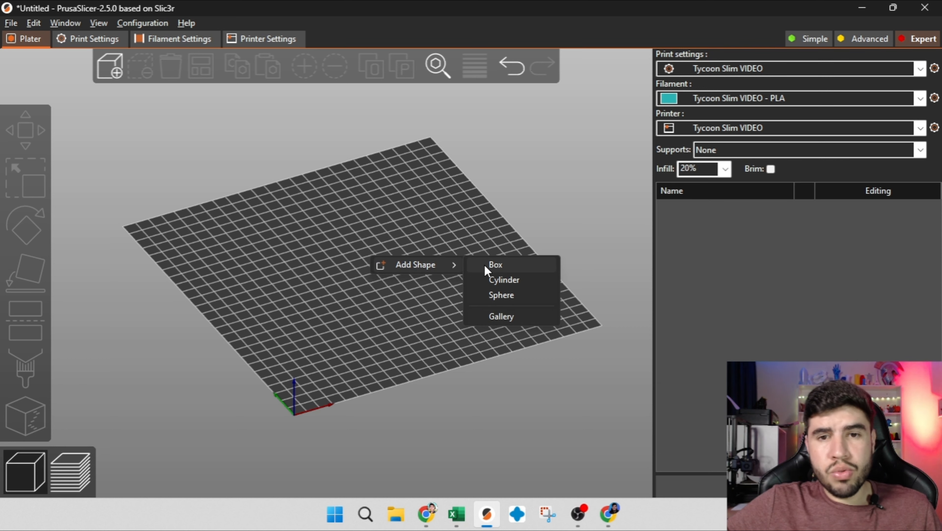
click(487, 264)
click(419, 224)
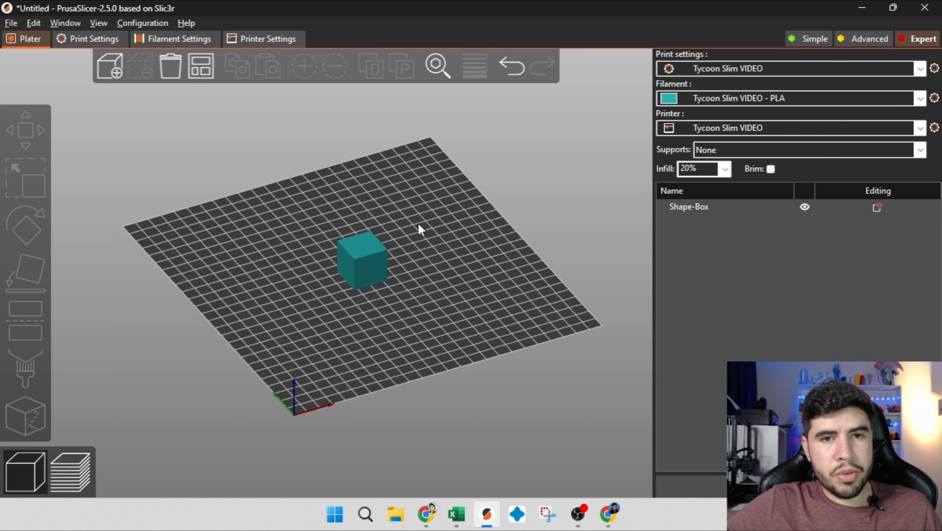
View the box from the preset Top, Bottom and Right directions and return to an angled view.
click(107, 27)
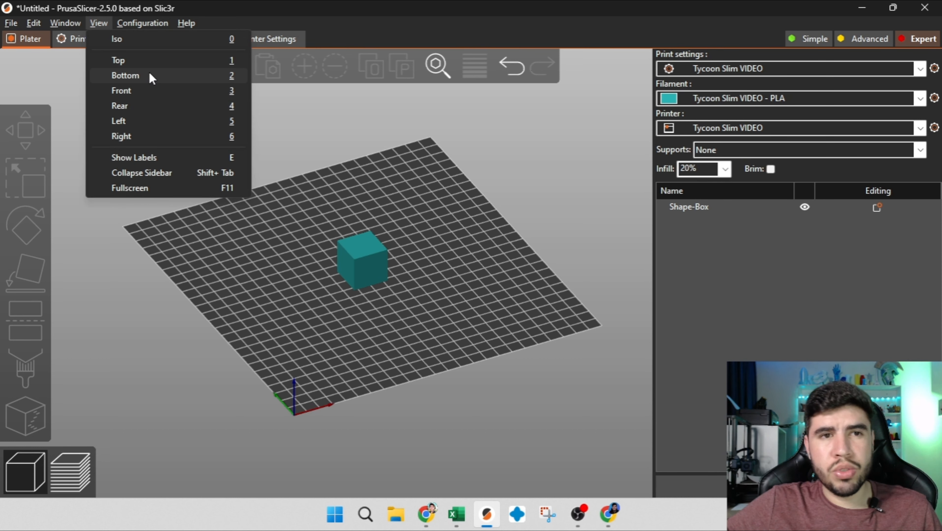
click(144, 63)
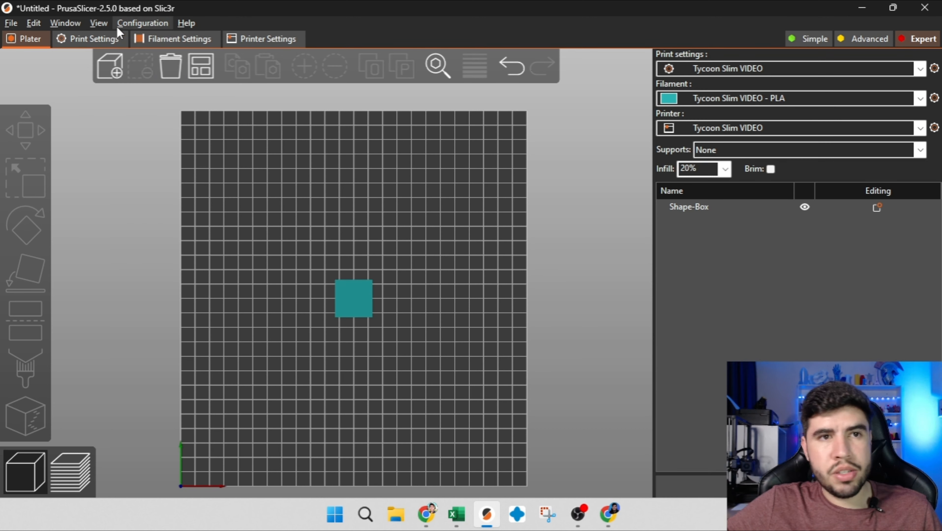
click(98, 23)
click(141, 77)
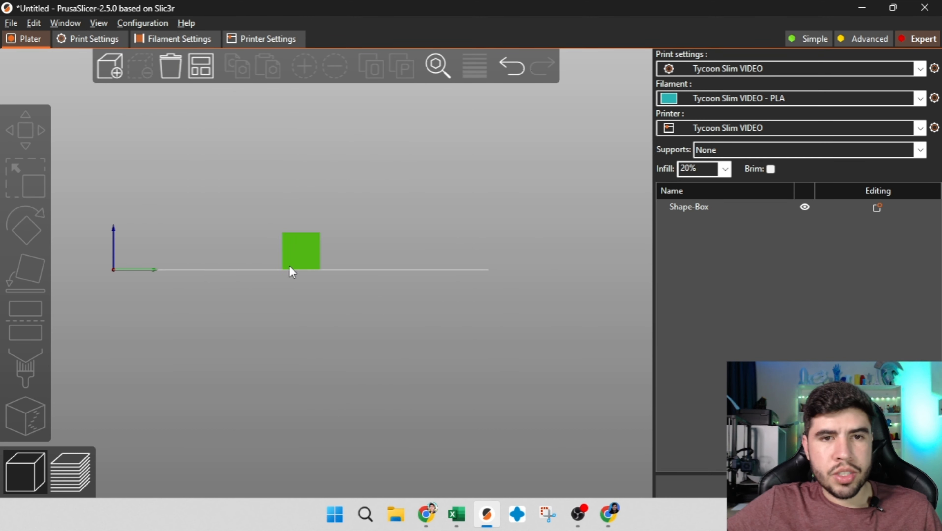
drag(525, 232, 492, 217)
Practise selecting and deselecting the box on the bed, leaving it selected.
click(393, 255)
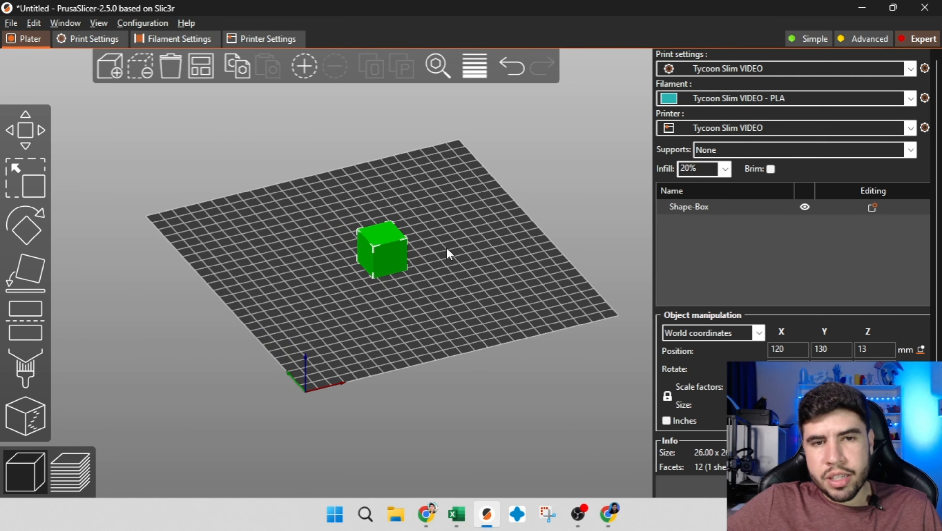
click(447, 247)
click(380, 249)
click(452, 243)
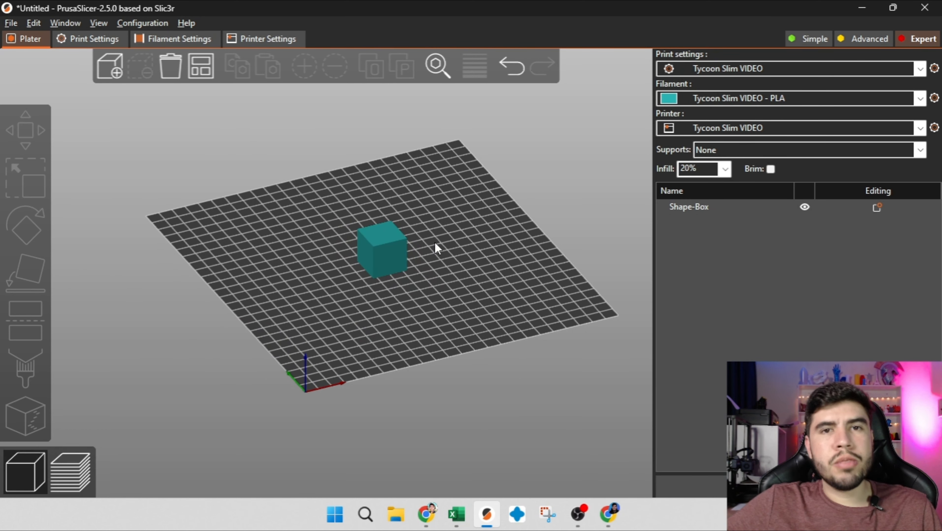
click(380, 249)
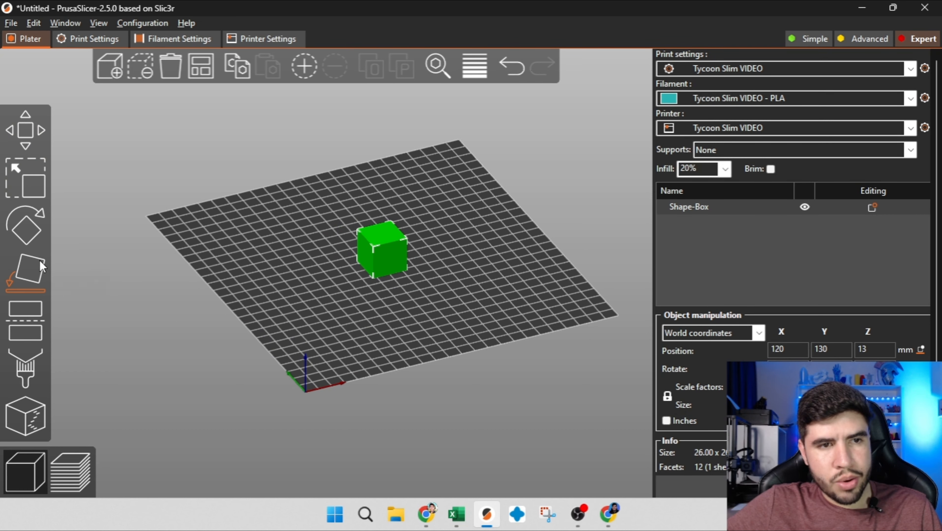
Move the box toward the front of the bed, to about X 119 and Y 89 mm.
click(26, 130)
drag(415, 246, 487, 264)
click(409, 182)
Scale the box up uniformly to roughly three times its size and rotate it so that it stands tilted.
click(25, 178)
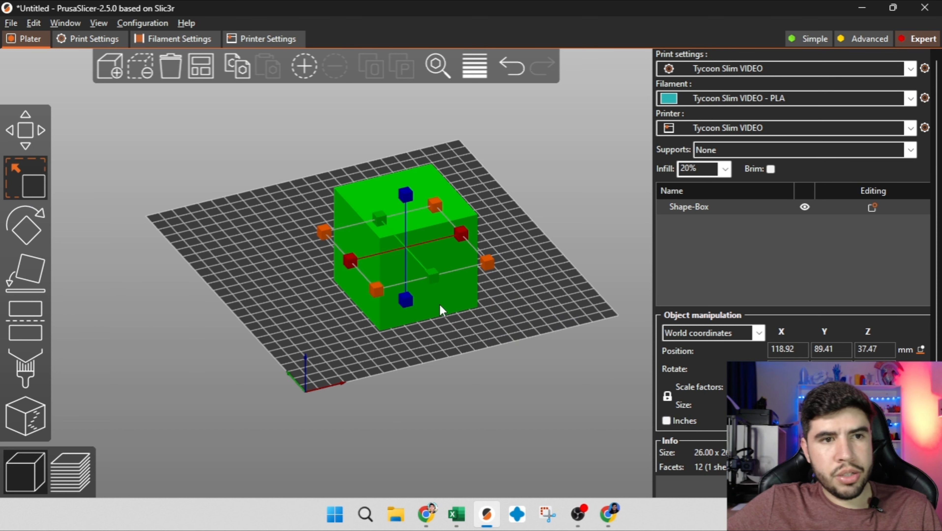
drag(413, 156, 450, 175)
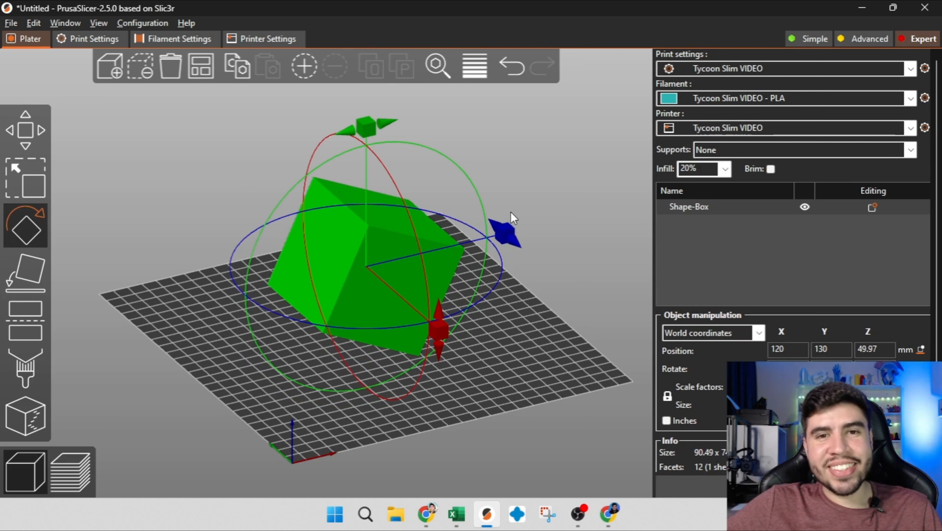
drag(507, 223, 530, 185)
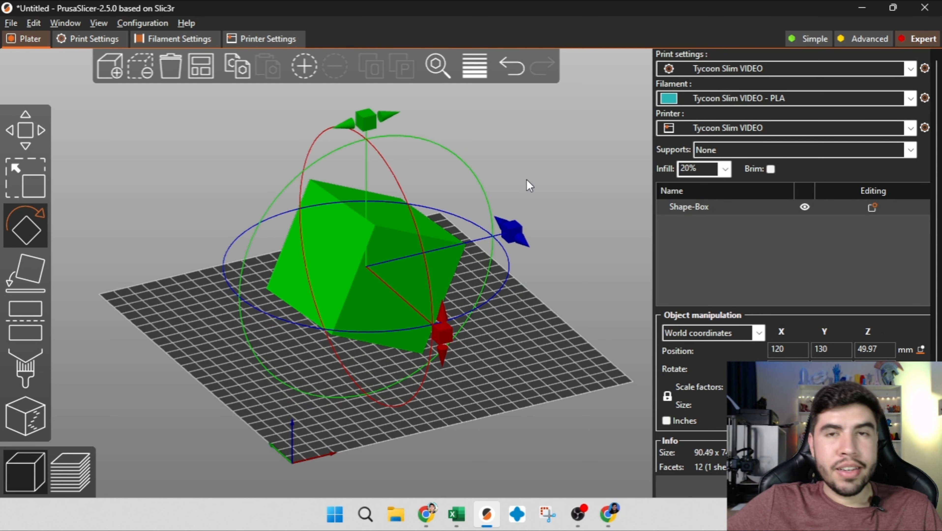
Lay the tilted box flat on the bed by placing it on one of its faces.
click(34, 283)
drag(257, 405, 317, 305)
drag(511, 316, 400, 316)
click(368, 317)
drag(571, 337, 423, 330)
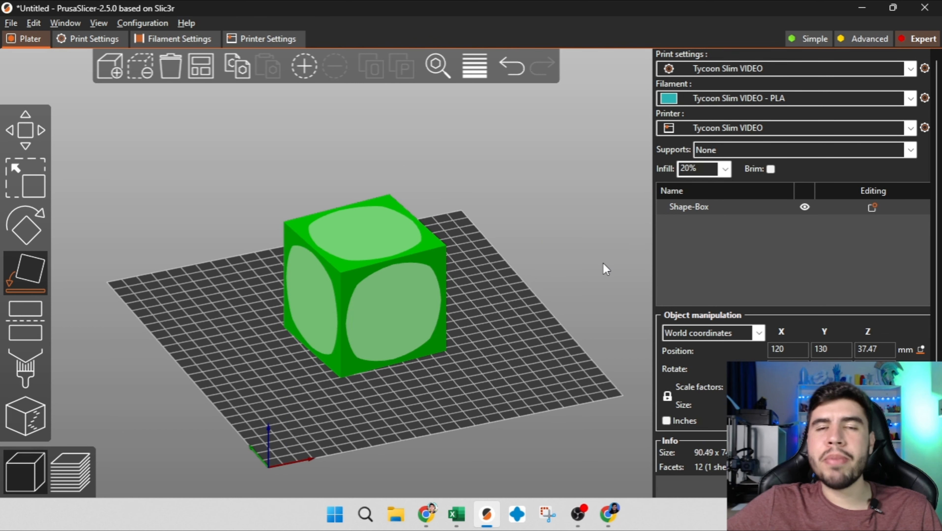
Cut the box horizontally at Z 36.55 mm, keeping both parts, and move the halves apart.
click(40, 327)
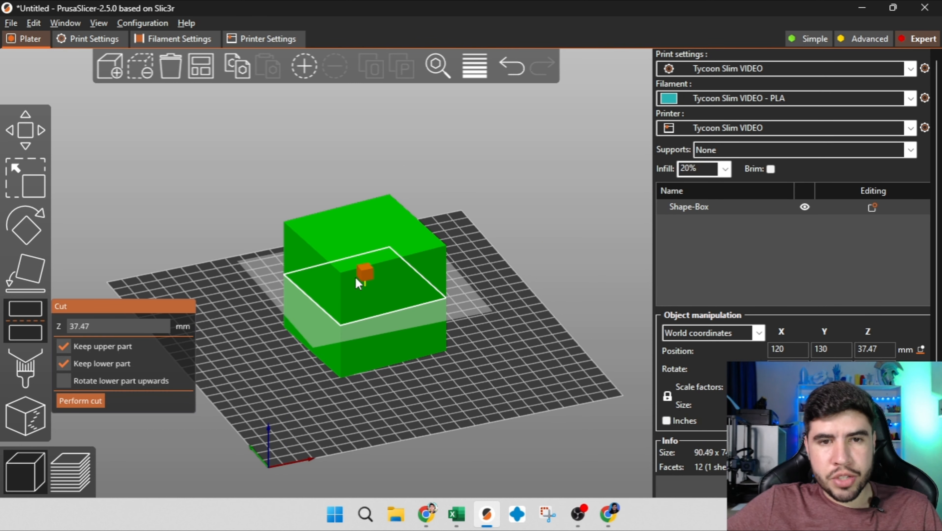
mouse_move(362, 274)
mouse_down()
mouse_move(370, 255)
mouse_move(367, 325)
mouse_move(368, 162)
mouse_move(369, 298)
mouse_move(334, 224)
mouse_move(364, 272)
mouse_up()
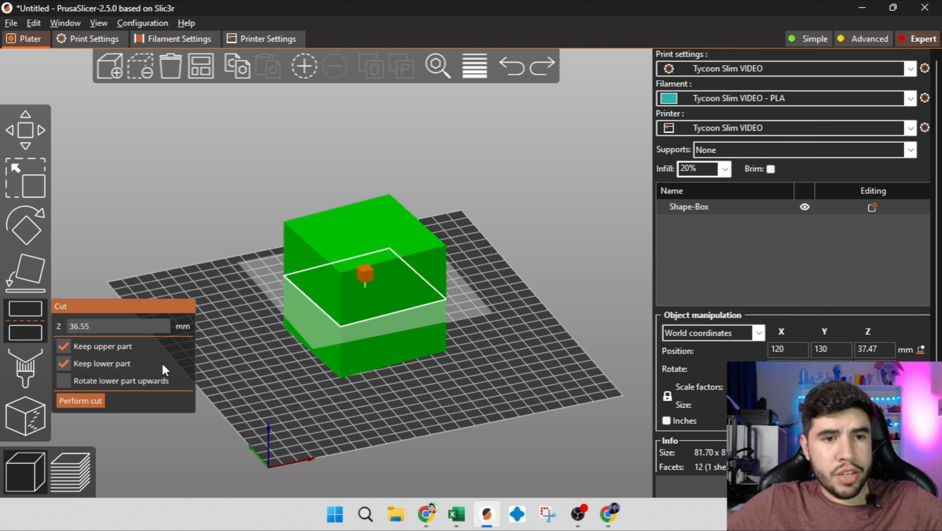
click(97, 402)
mouse_move(326, 311)
mouse_down()
mouse_move(309, 273)
mouse_move(342, 319)
mouse_up()
click(482, 351)
drag(438, 322, 511, 324)
Undo the moves of the halves and the cut to restore the whole box.
key(ctrl+z)
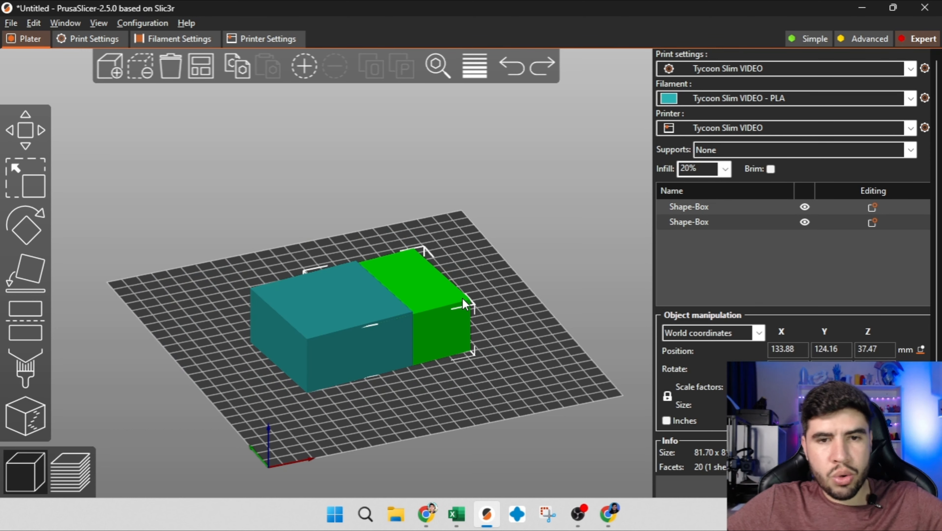
key(ctrl+z)
key(ctrl+z)
key(ctrl+z)
key(ctrl+z)
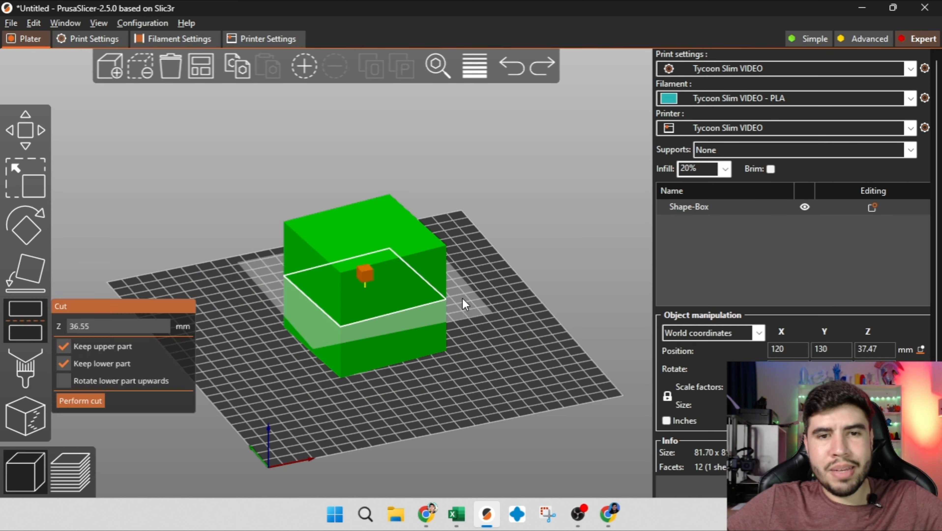
Cut the box horizontally at Z 37.47 mm, keeping only the lower part, and undo the cut.
key(f)
click(28, 322)
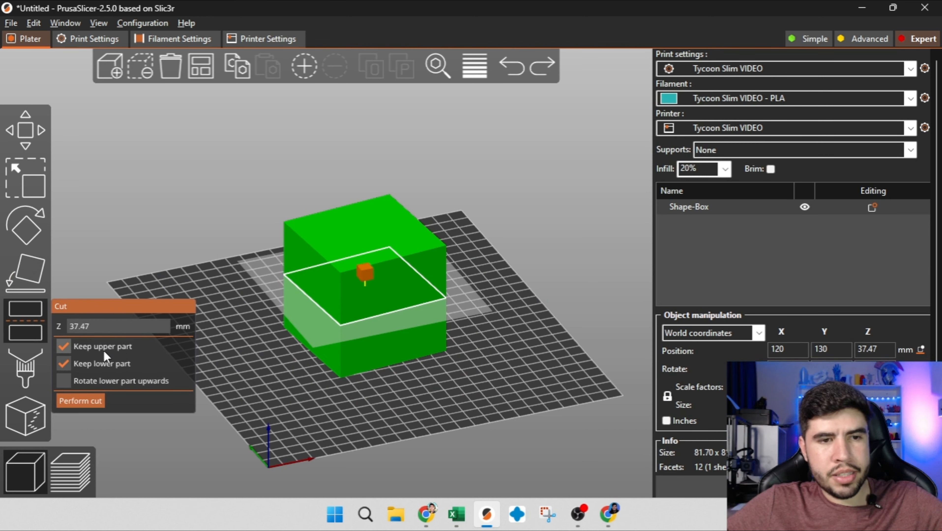
click(61, 363)
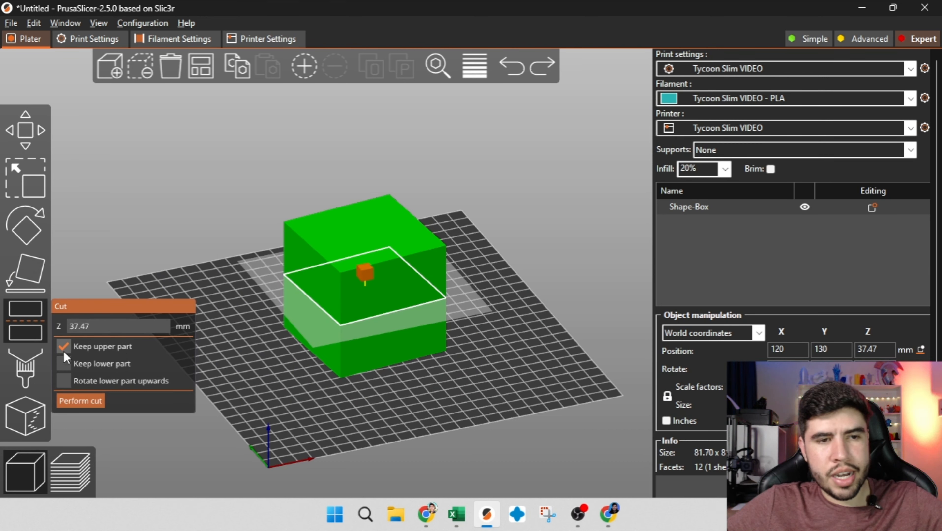
click(64, 349)
click(65, 360)
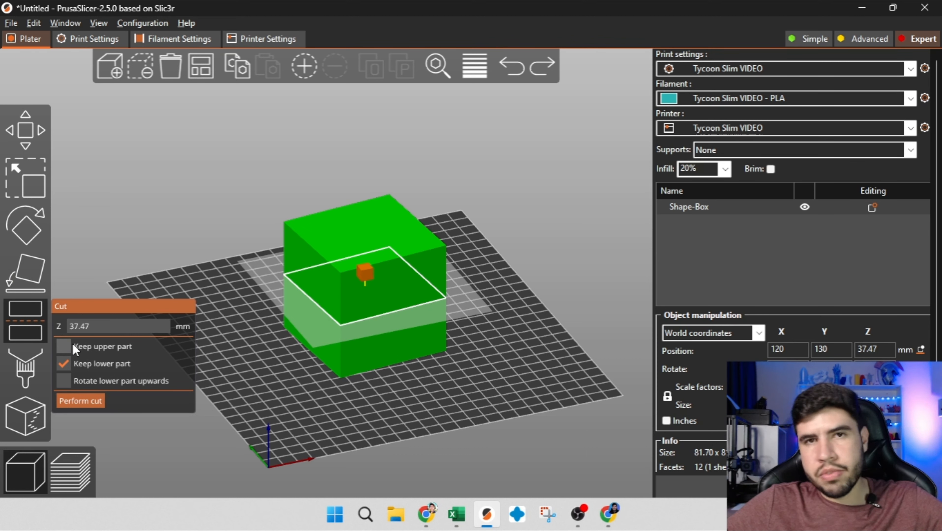
click(90, 396)
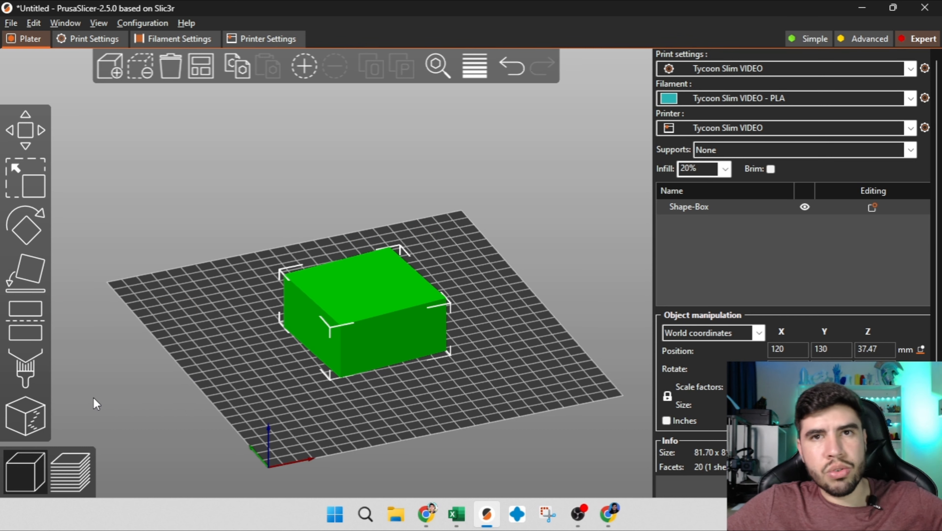
key(ctrl+z)
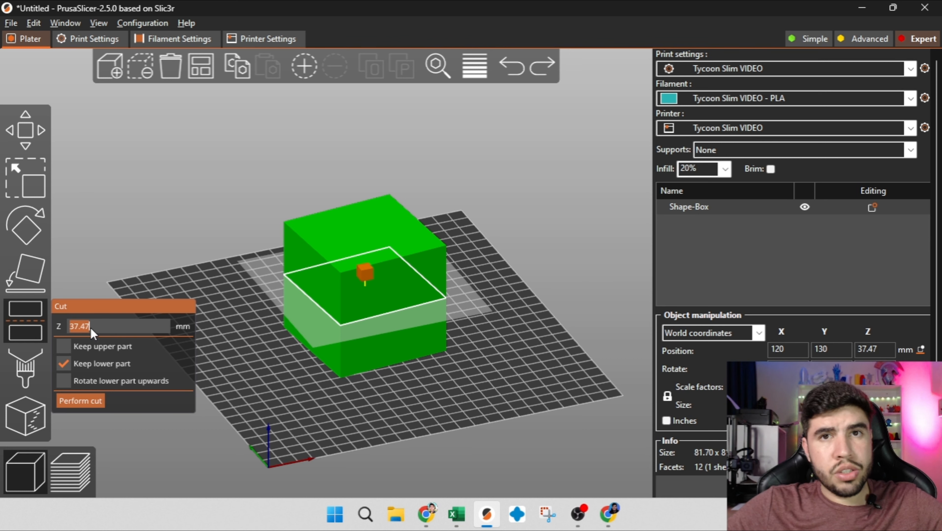
Cut the box horizontally at Z 20 mm, keeping only the lower part.
text(20)
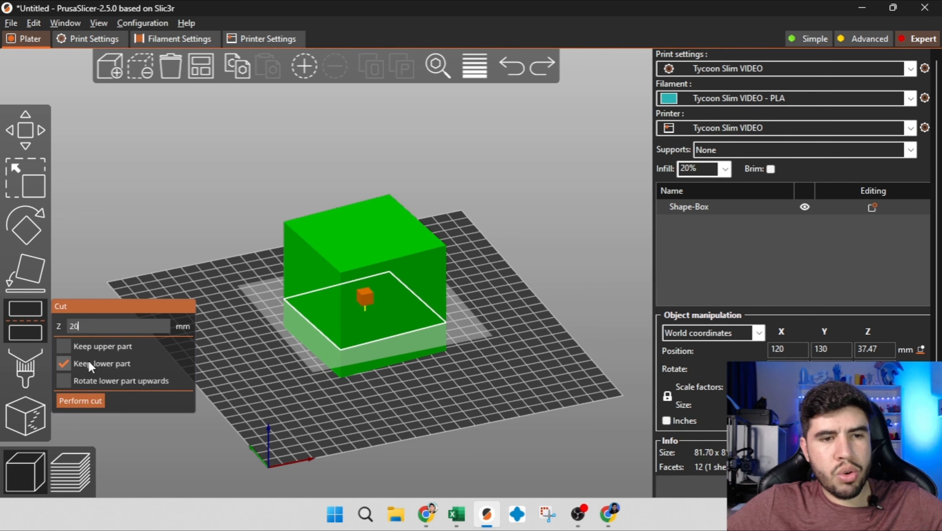
click(79, 403)
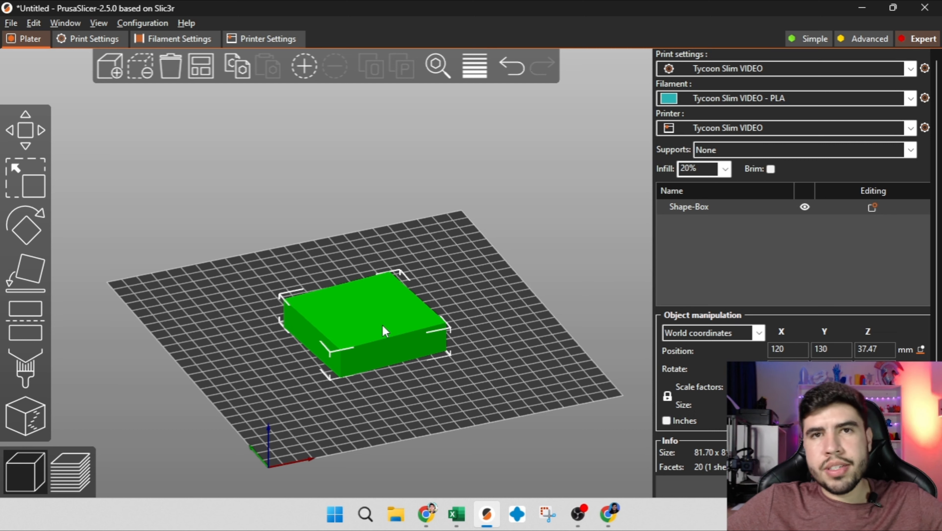
drag(402, 304, 457, 273)
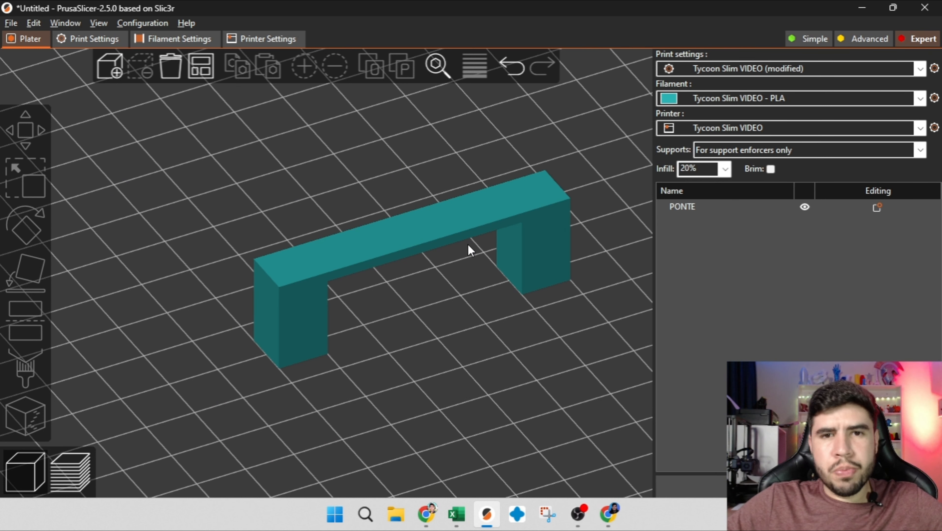
Paint a support enforcer patch on the underside of the PONTE bridge near one leg, using the Sphere brush at size 2.00.
click(310, 288)
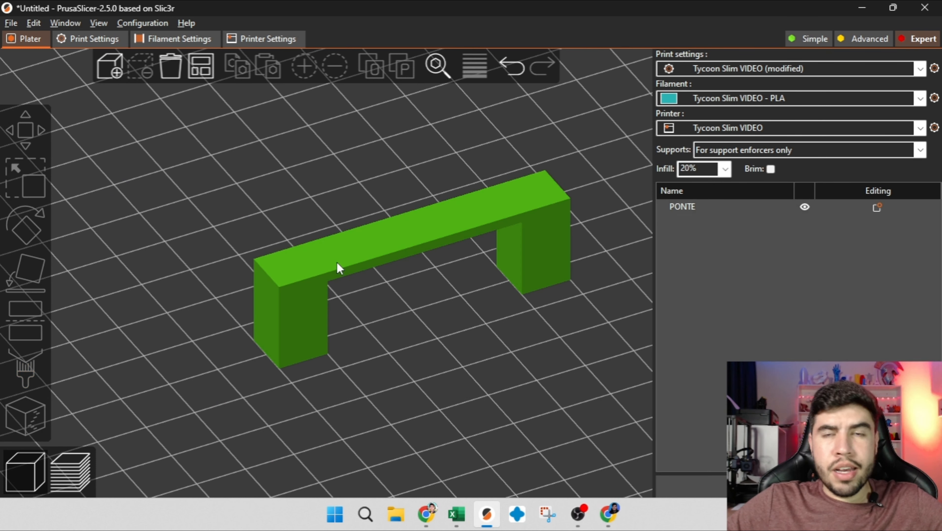
click(337, 268)
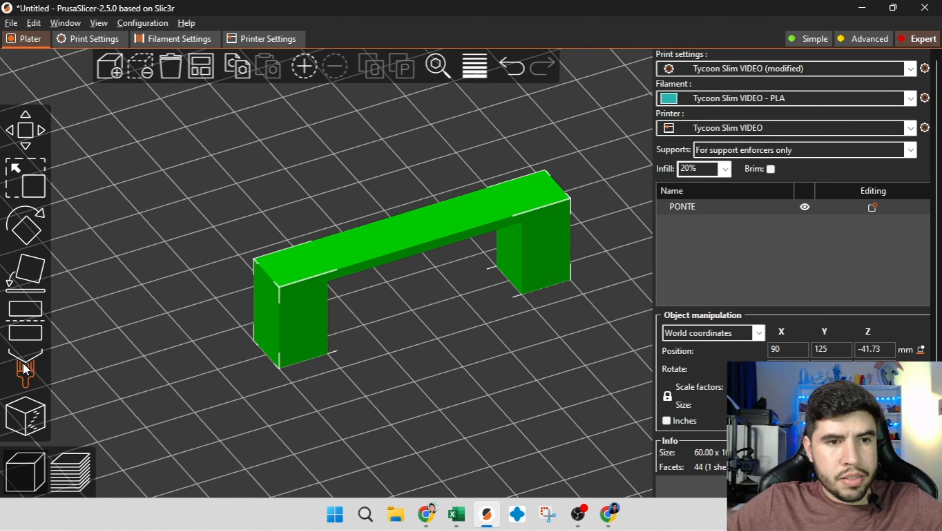
click(25, 369)
drag(381, 365, 367, 302)
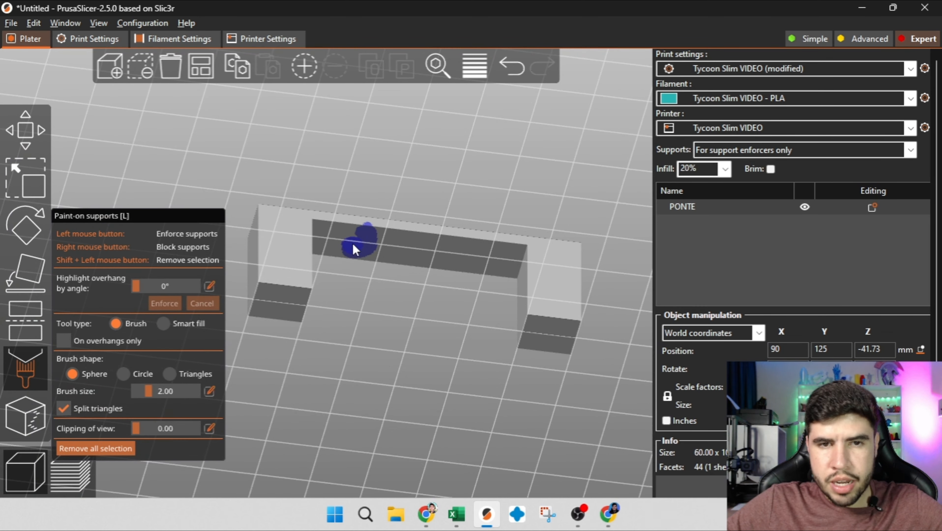
drag(350, 253, 364, 232)
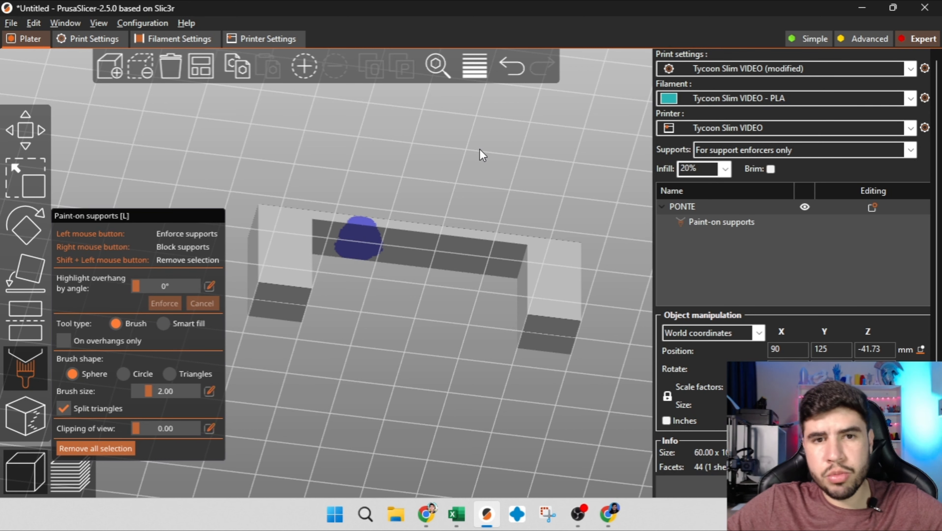
Slice the bridge, examine the generated support under the painted patch, and return to the 3D editor view.
click(699, 485)
drag(515, 331, 347, 241)
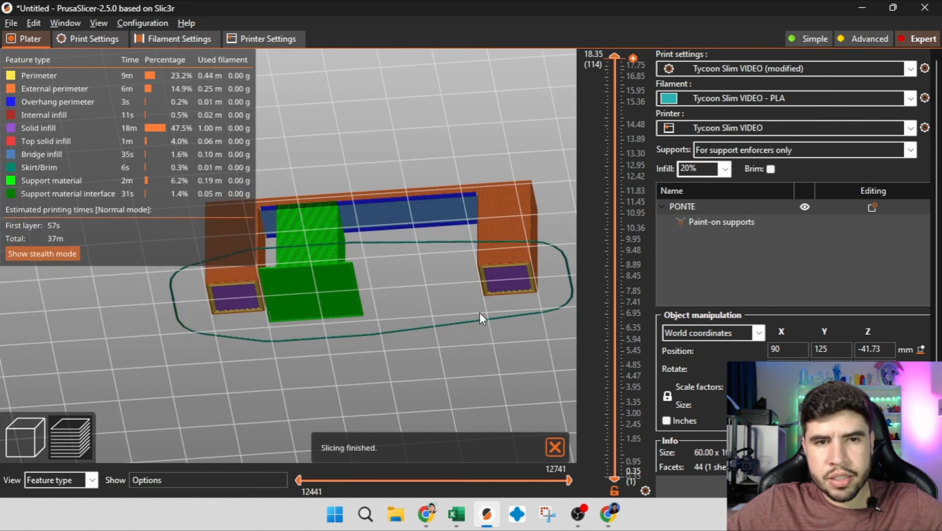
drag(411, 268, 423, 264)
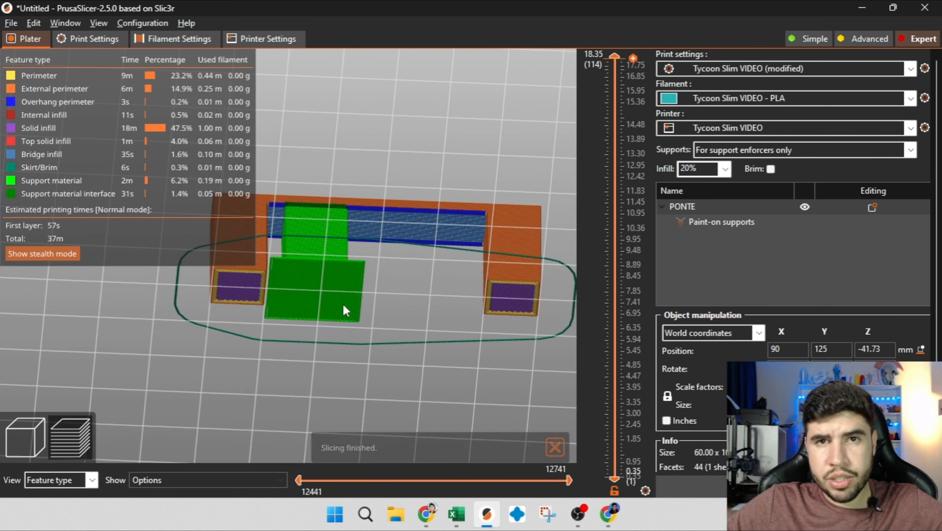
click(25, 440)
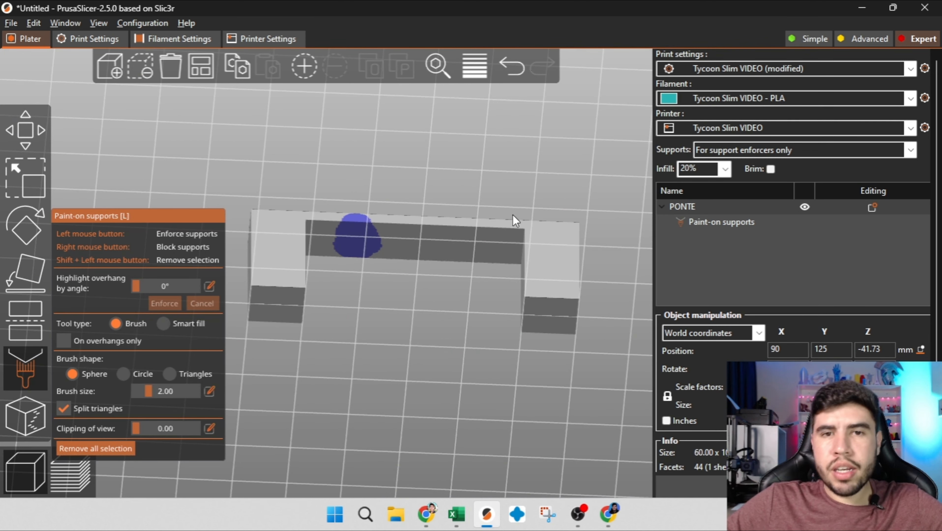
Paint a support blocker over the bridge's bare underside, and extend the enforcer area toward the nearest leg with the Circle brush.
mouse_move(469, 223)
mouse_down()
mouse_move(431, 238)
mouse_move(489, 257)
mouse_up()
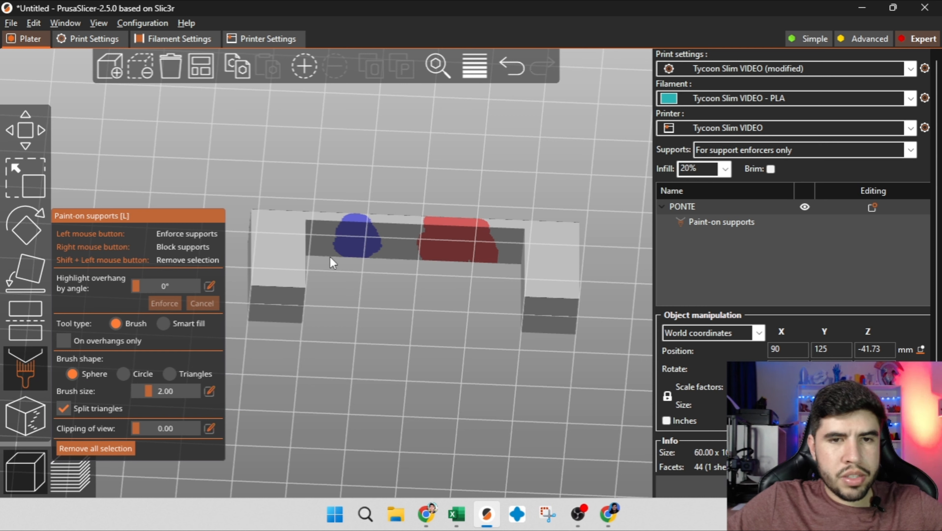
click(137, 373)
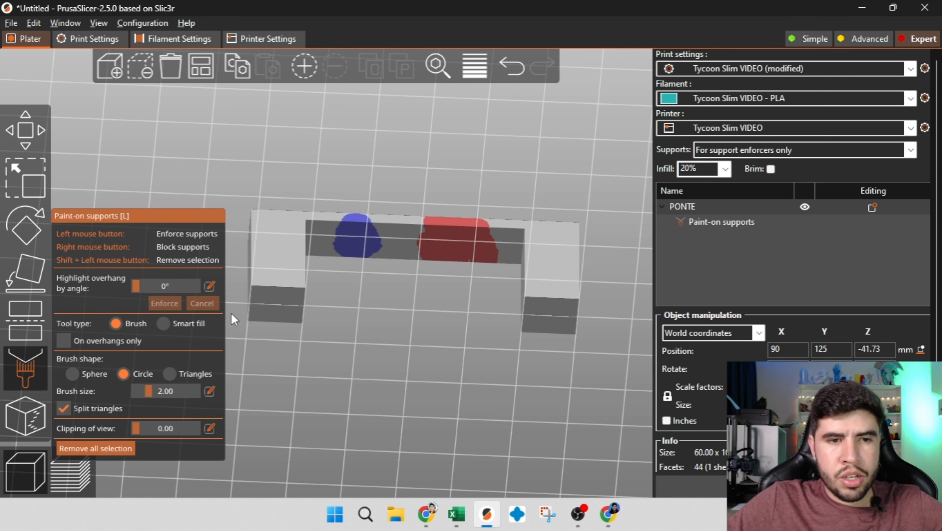
drag(314, 225, 336, 227)
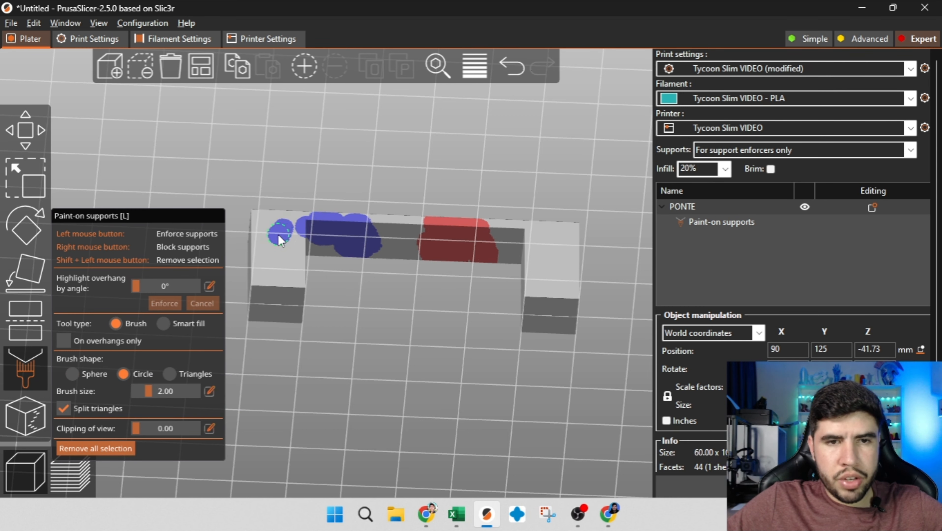
drag(271, 224, 348, 226)
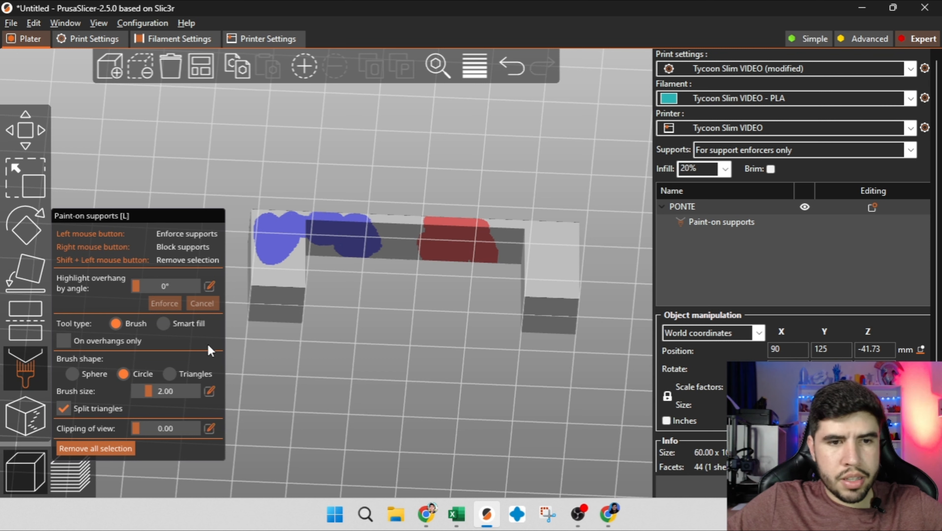
Try the Triangles brush shape on the bridge, and enforce supports across the leg beside the blocker with an enlarged Sphere brush.
click(170, 373)
mouse_move(403, 234)
mouse_down()
mouse_move(479, 238)
mouse_move(557, 263)
mouse_move(545, 272)
mouse_up()
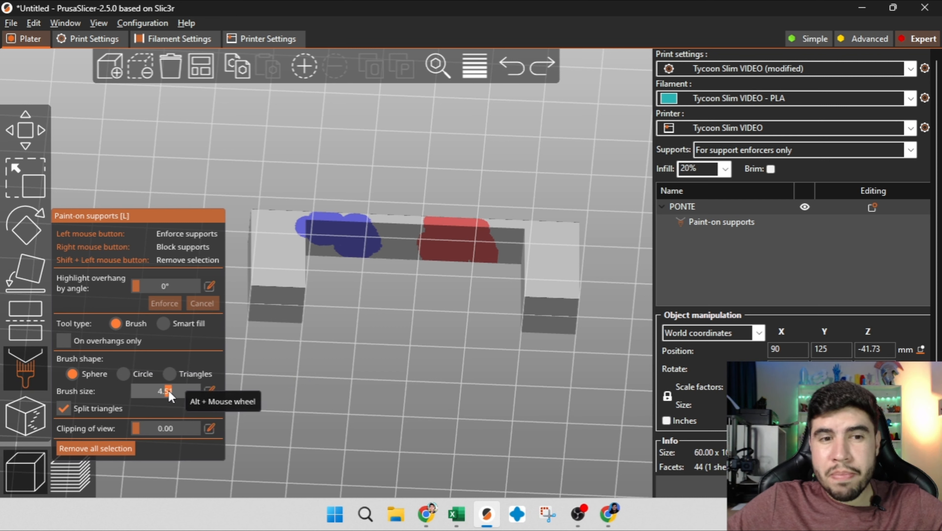
mouse_move(168, 391)
mouse_down()
mouse_move(149, 396)
mouse_move(189, 394)
mouse_up()
drag(551, 240, 562, 279)
Paint thin enforcer loops on the unpainted leg with the Sphere brush at size 0.40, and remove all painted selections.
drag(189, 392, 136, 392)
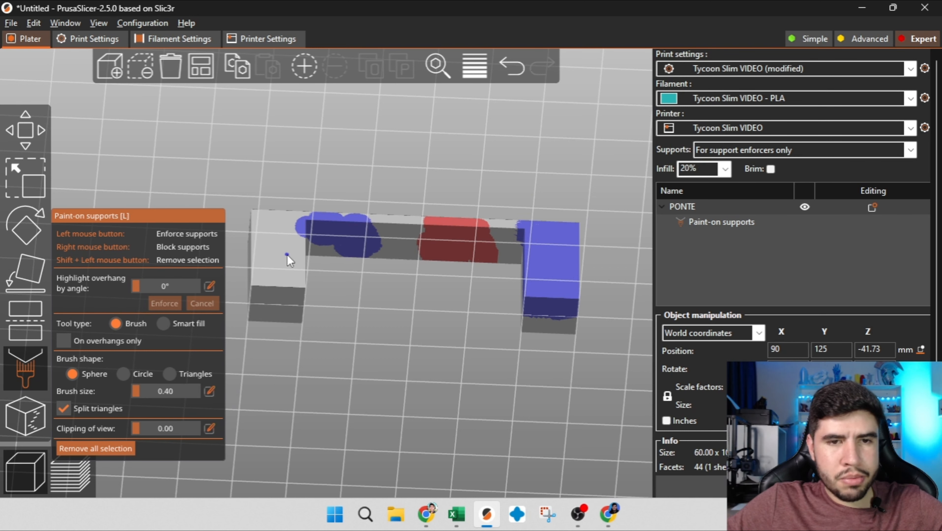
drag(287, 256, 289, 250)
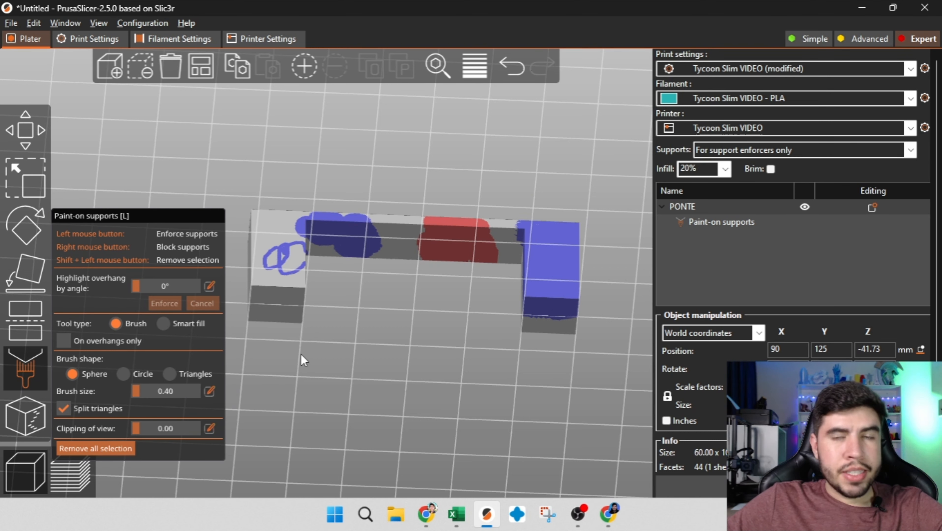
click(93, 449)
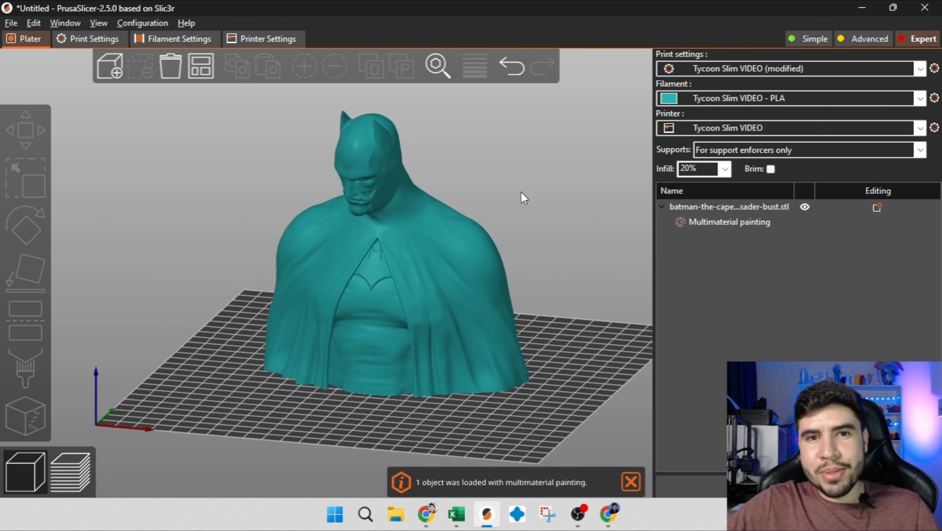
Start Paint-on supports for the Batman bust and highlight its overhangs at an angle of about 22°, checking it from the side.
drag(523, 198, 540, 199)
right_drag(539, 199, 529, 222)
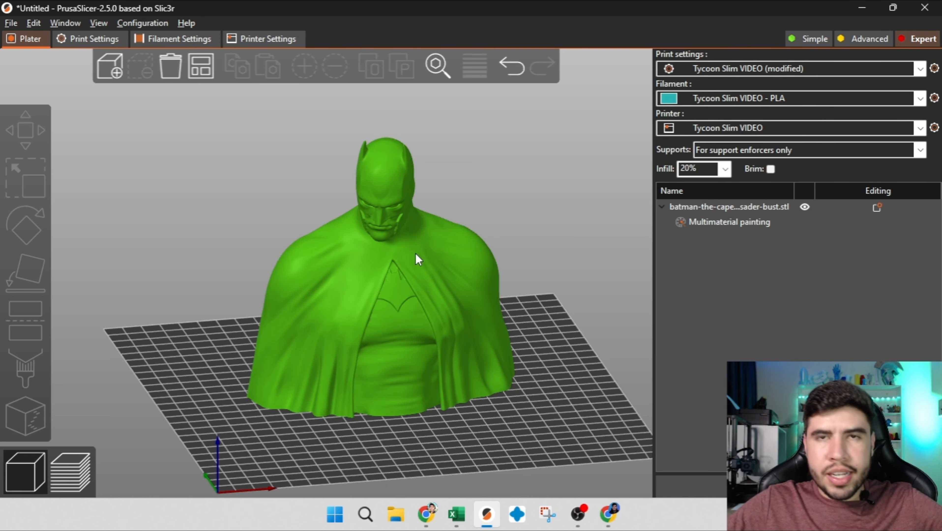
click(416, 254)
click(23, 367)
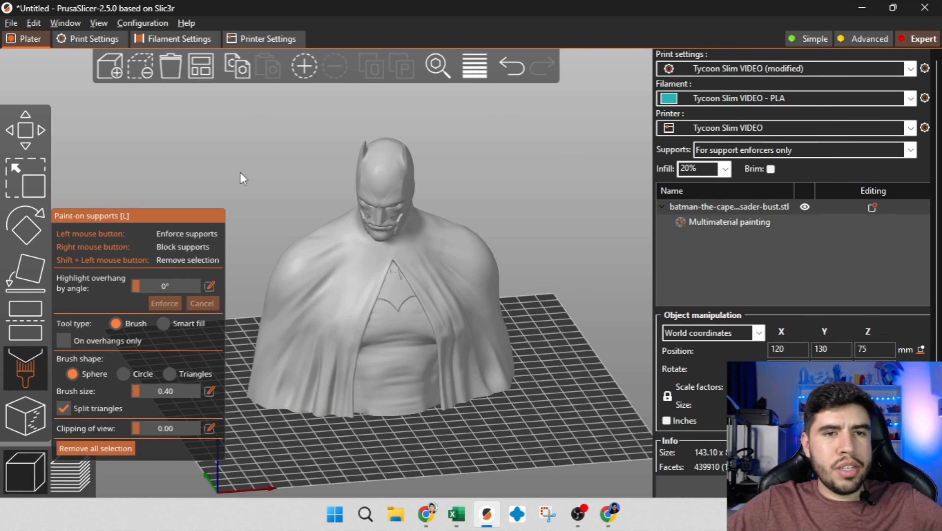
drag(240, 172, 207, 214)
click(167, 285)
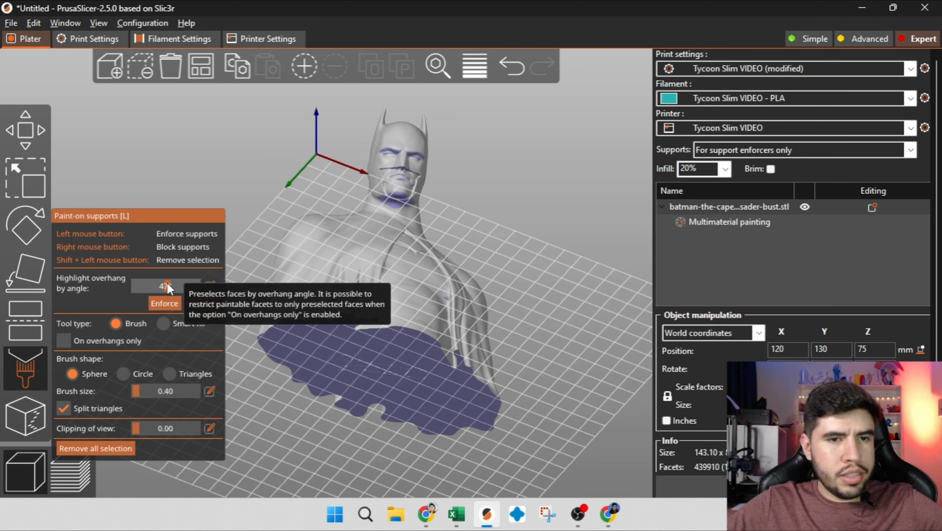
drag(167, 282, 152, 287)
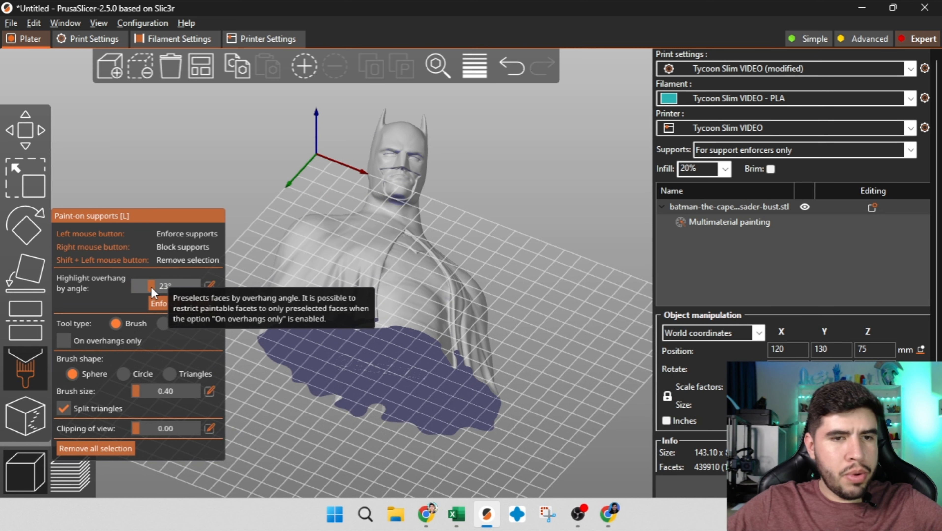
key(5)
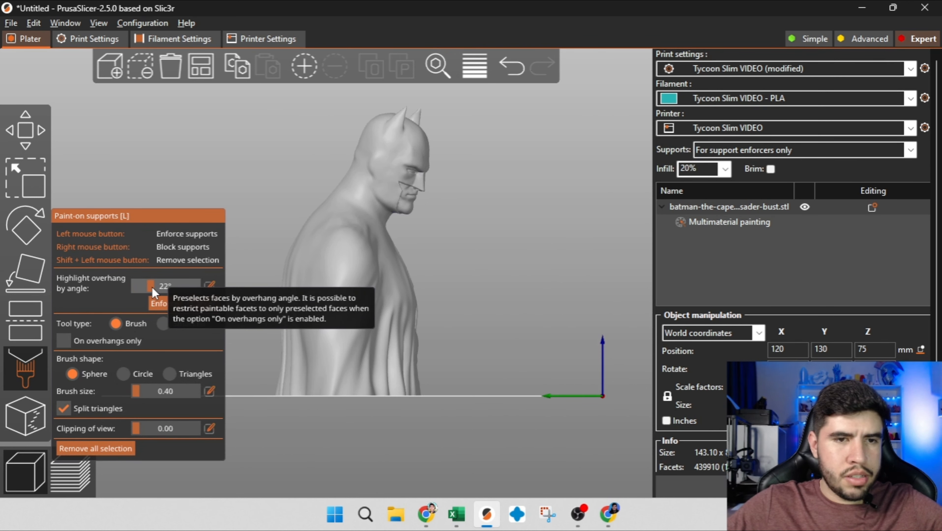
Set the overhang highlight angle to 25° and inspect the highlighted areas on the bust's face and chin.
click(214, 285)
text(42)
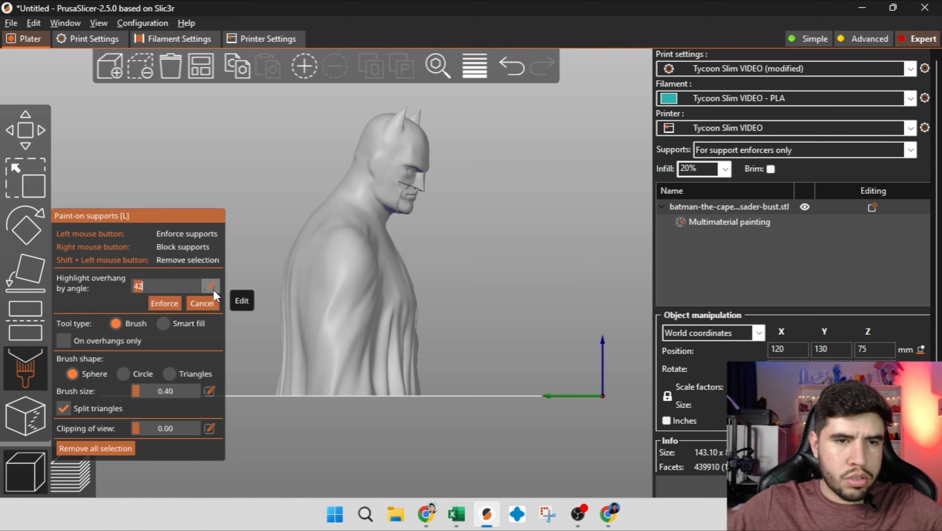
text(25)
key(Return)
drag(581, 269, 481, 206)
scroll(501, 186, up, 6)
scroll(501, 186, down, 5)
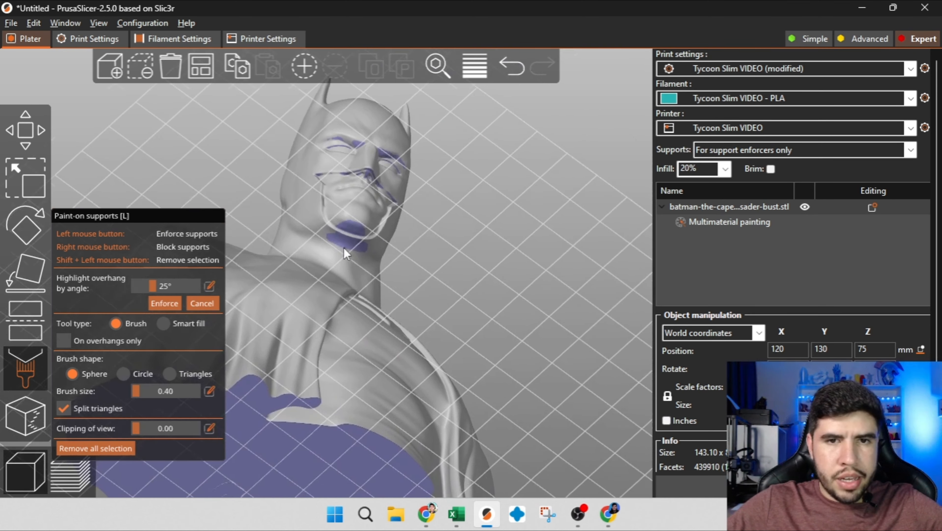
scroll(344, 247, up, 5)
right_drag(439, 212, 450, 248)
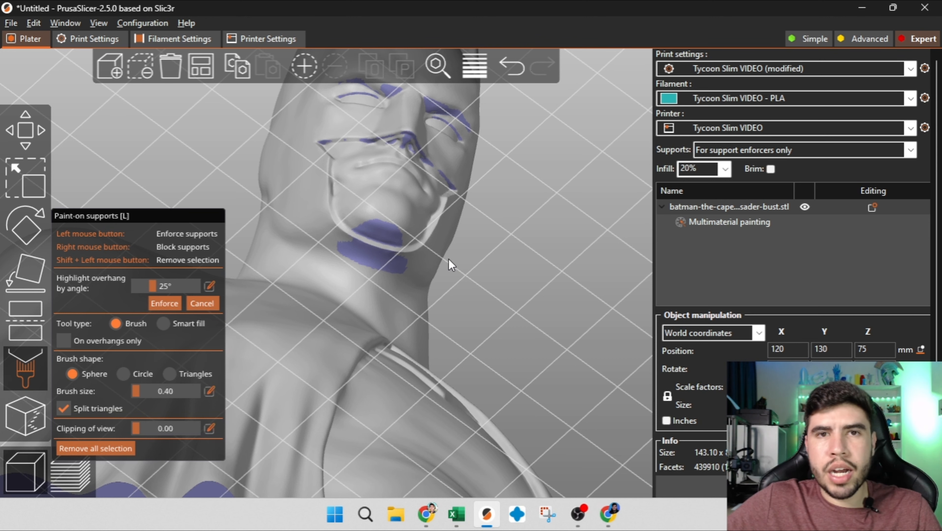
Enforce supports under the bust's chin and nose with a 2.15 brush, using a 40° overhang highlight as a guide.
drag(150, 293, 162, 292)
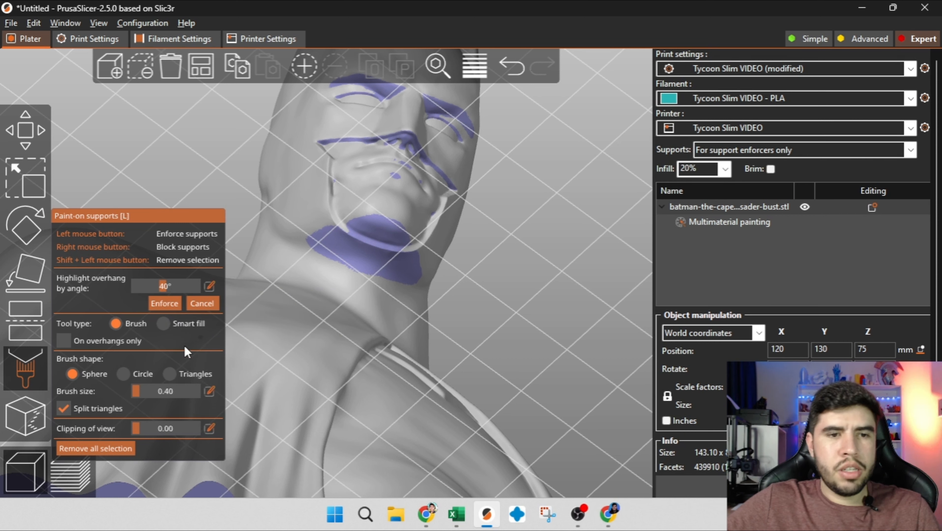
drag(140, 396, 151, 398)
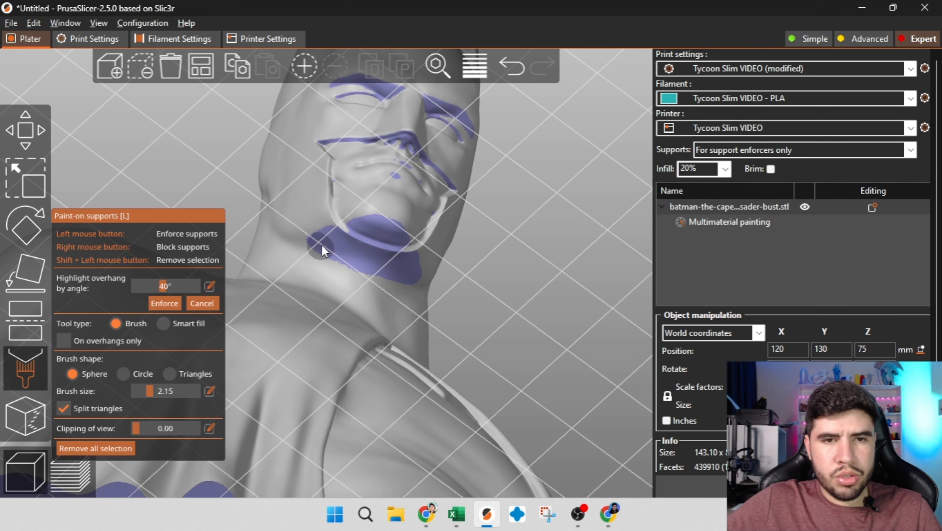
drag(322, 246, 381, 229)
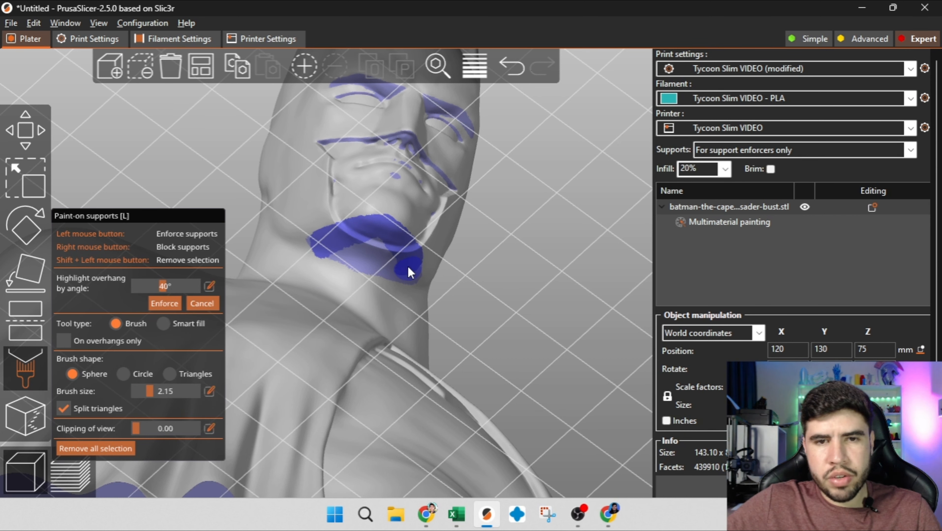
mouse_move(408, 267)
mouse_down()
mouse_move(351, 257)
mouse_move(366, 246)
mouse_up()
scroll(515, 259, down, 2)
right_drag(517, 259, 533, 302)
scroll(534, 301, up, 3)
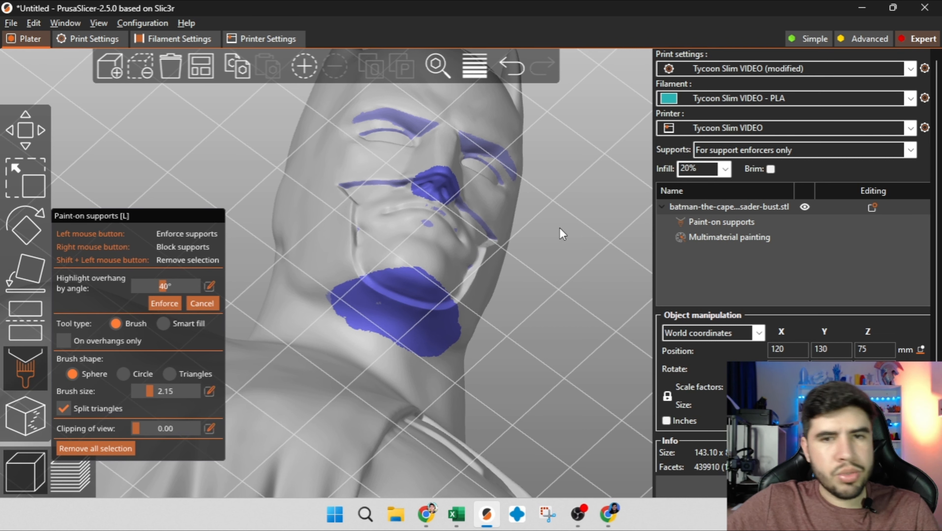
drag(585, 232, 576, 241)
scroll(576, 241, down, 4)
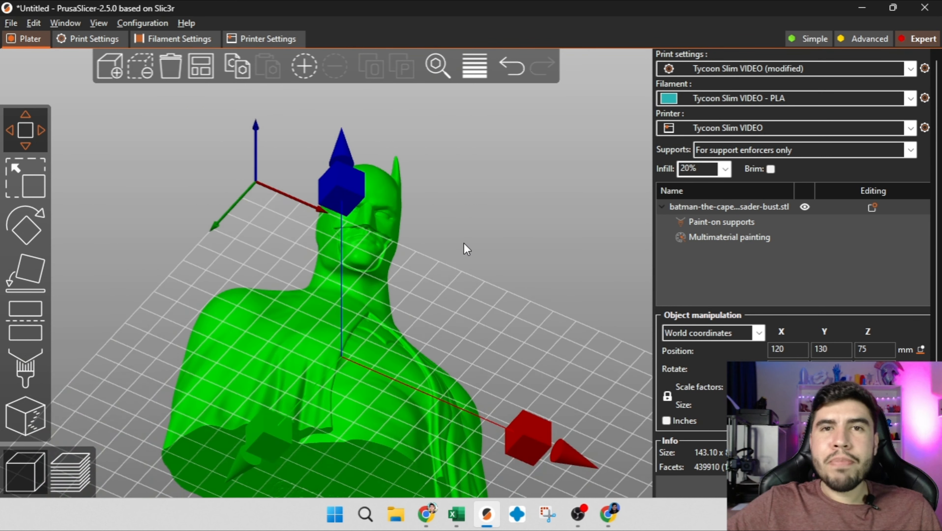
Start Seam painting on the Batman bust and enforce a seam along the cape's inner edge up to the neck, using the 2.00 Sphere brush.
scroll(461, 256, up, 5)
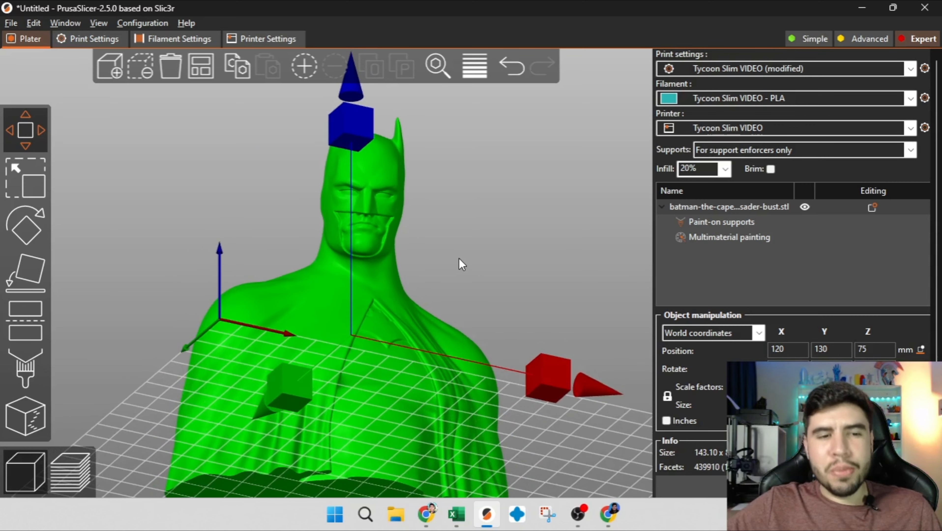
click(27, 422)
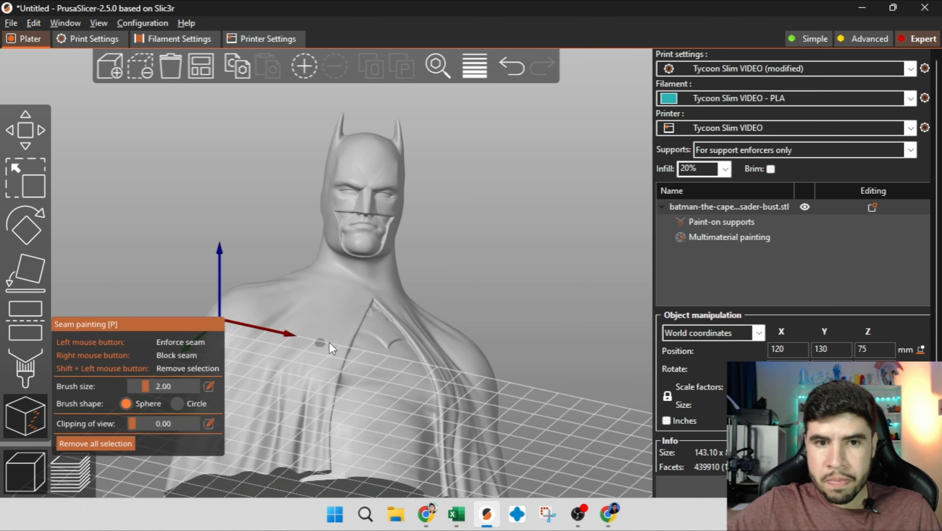
drag(514, 267, 514, 169)
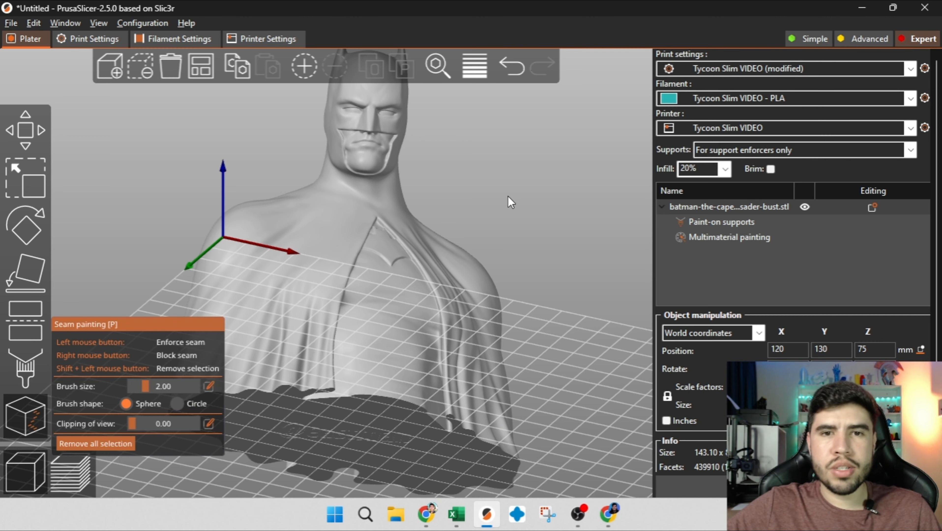
drag(508, 196, 524, 244)
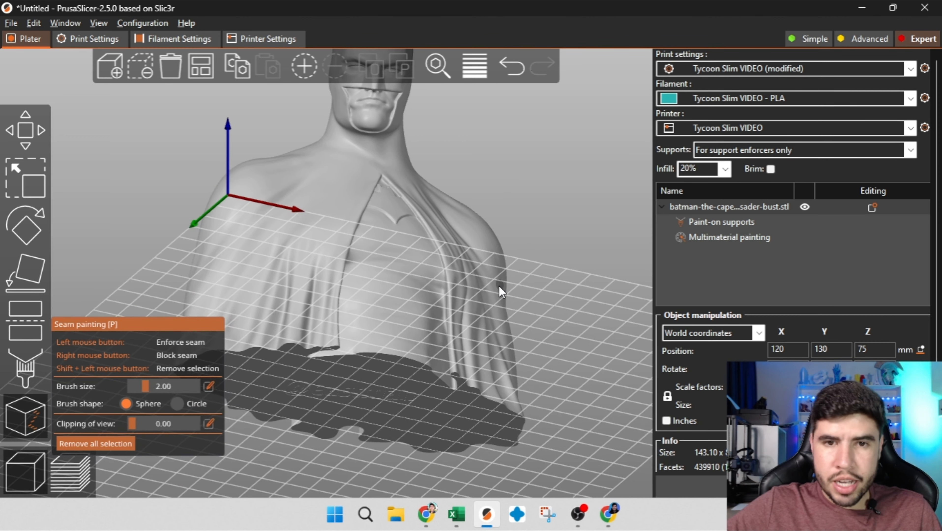
drag(499, 285, 323, 304)
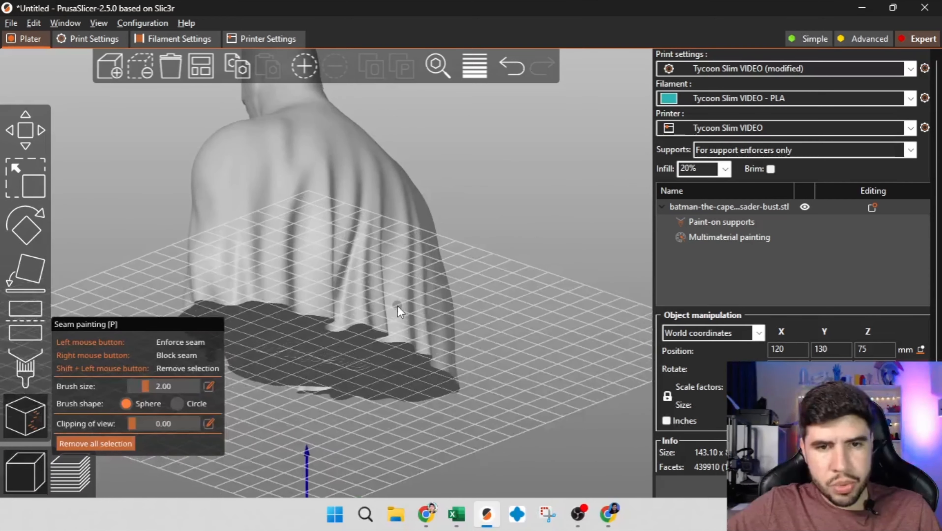
scroll(323, 304, up, 5)
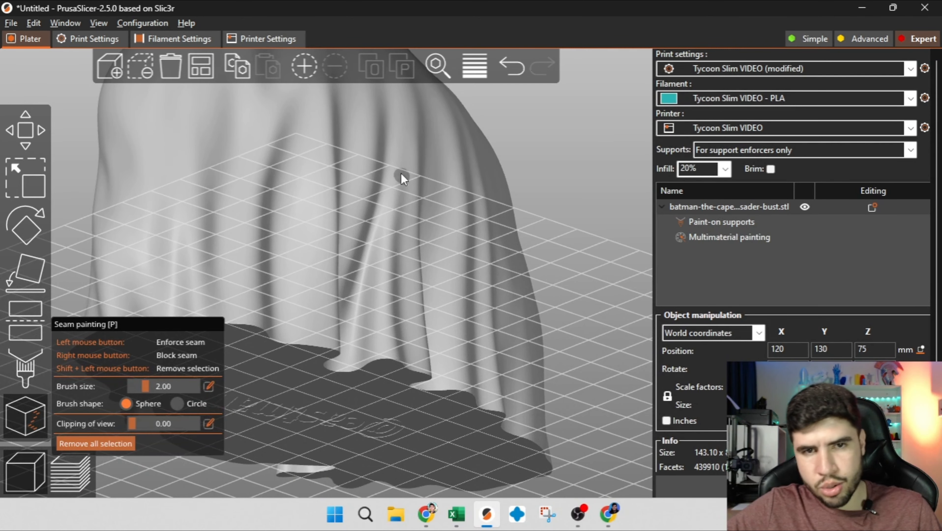
scroll(385, 279, down, 5)
drag(166, 218, 347, 233)
scroll(423, 337, up, 3)
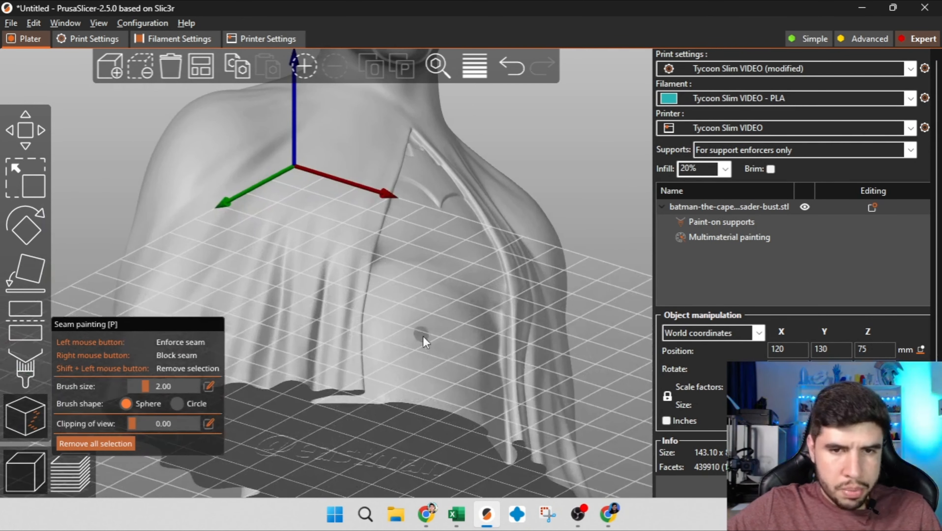
drag(505, 450, 508, 457)
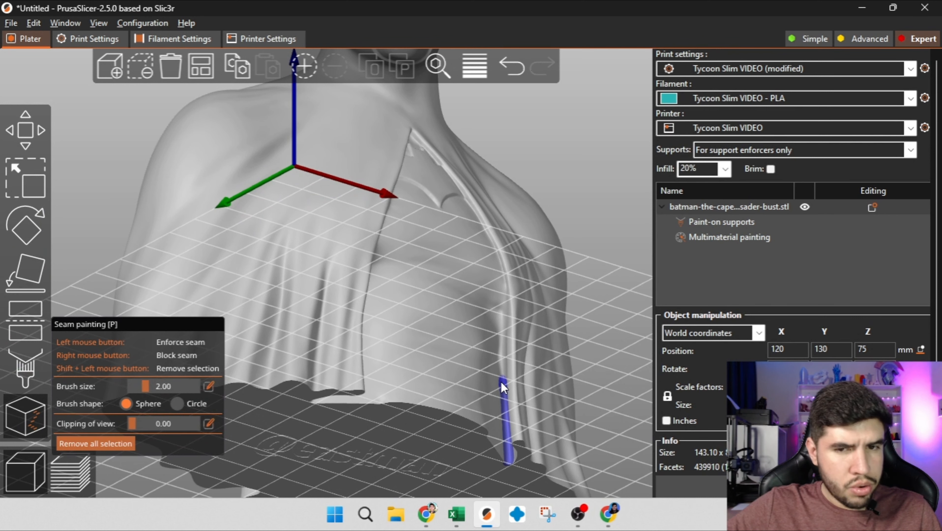
mouse_move(502, 316)
mouse_down()
mouse_move(496, 255)
mouse_move(476, 216)
mouse_up()
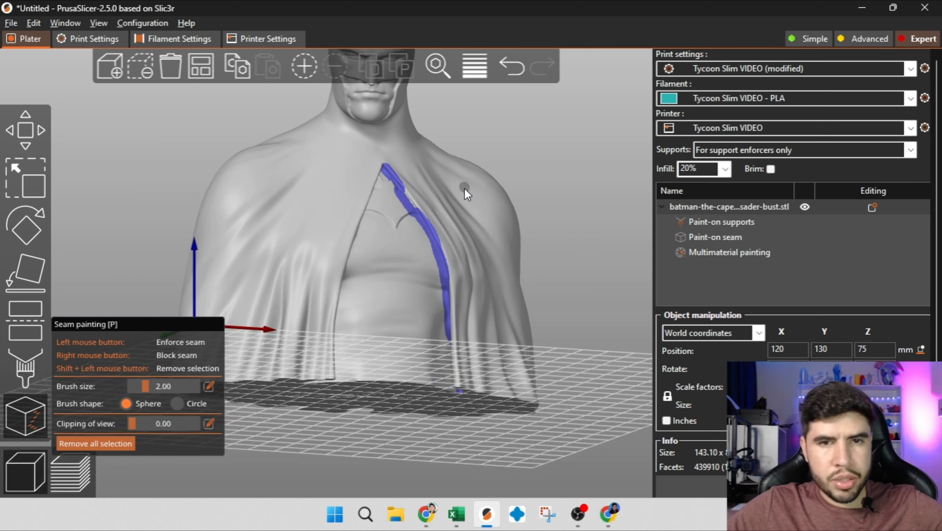
Widen the enforced seam near the upper end of the cape opening, beside the chest emblem.
scroll(464, 189, up, 8)
middle_drag(465, 190, 433, 246)
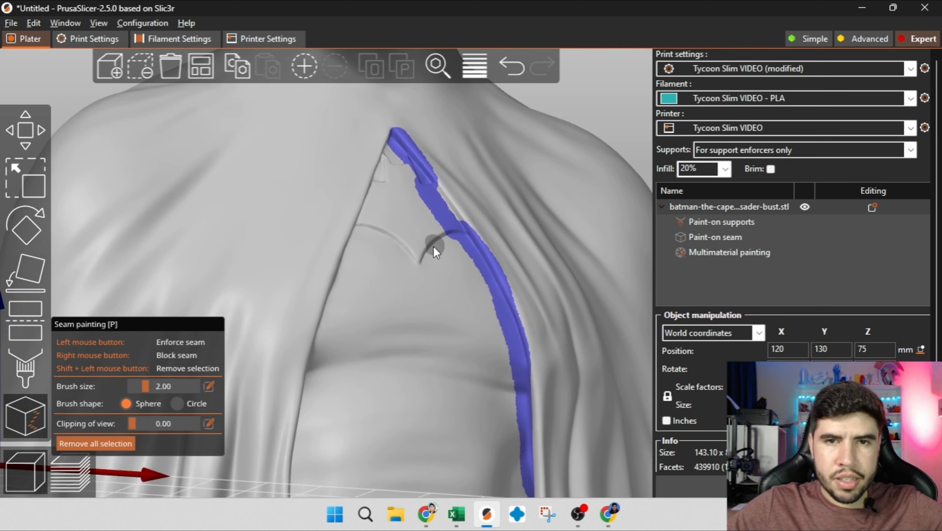
drag(436, 178, 465, 225)
scroll(466, 226, down, 10)
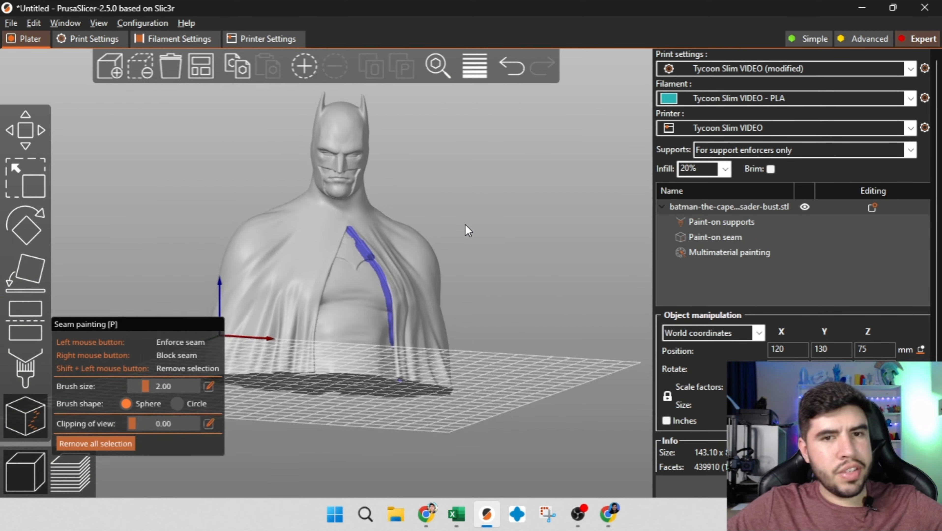
Enforce a seam up the back of the bust's neck and head.
drag(535, 268, 510, 275)
drag(459, 208, 349, 203)
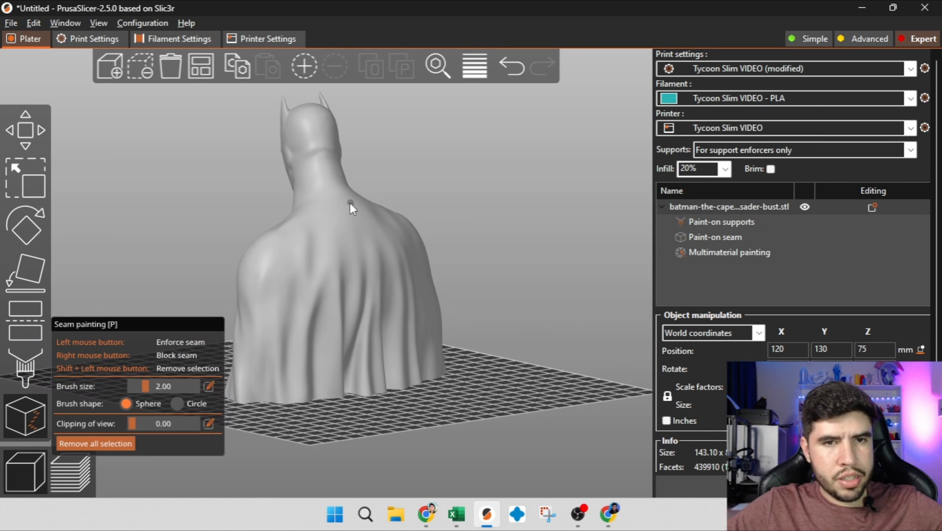
drag(323, 158, 310, 104)
mouse_move(376, 145)
mouse_down()
mouse_move(407, 180)
mouse_move(496, 180)
mouse_up()
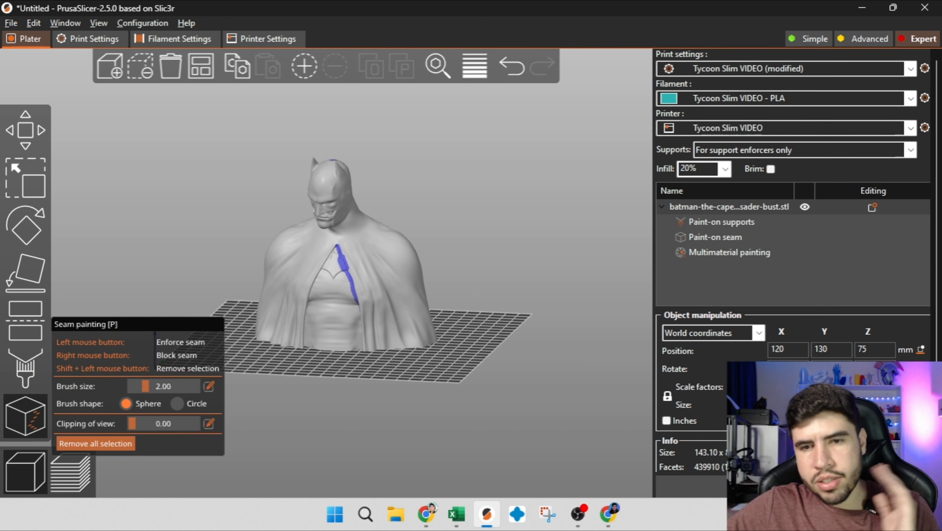
Slice the bust and show the travel moves in the preview, inspecting them around the supports and head.
click(793, 486)
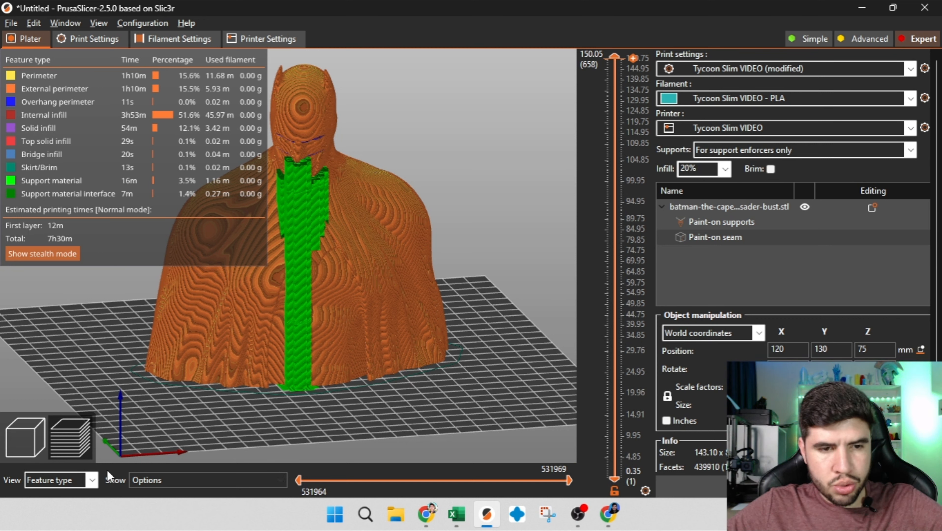
click(169, 481)
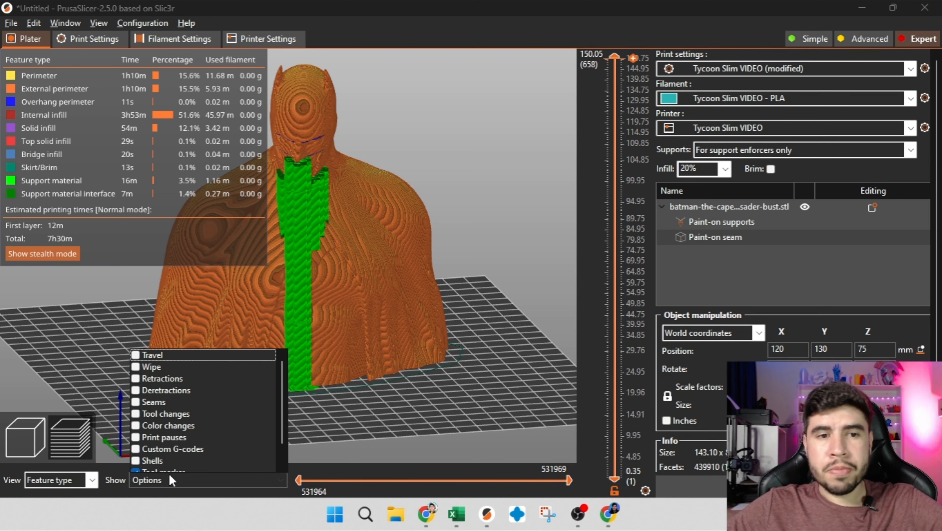
scroll(166, 387, down, 1)
scroll(171, 391, up, 1)
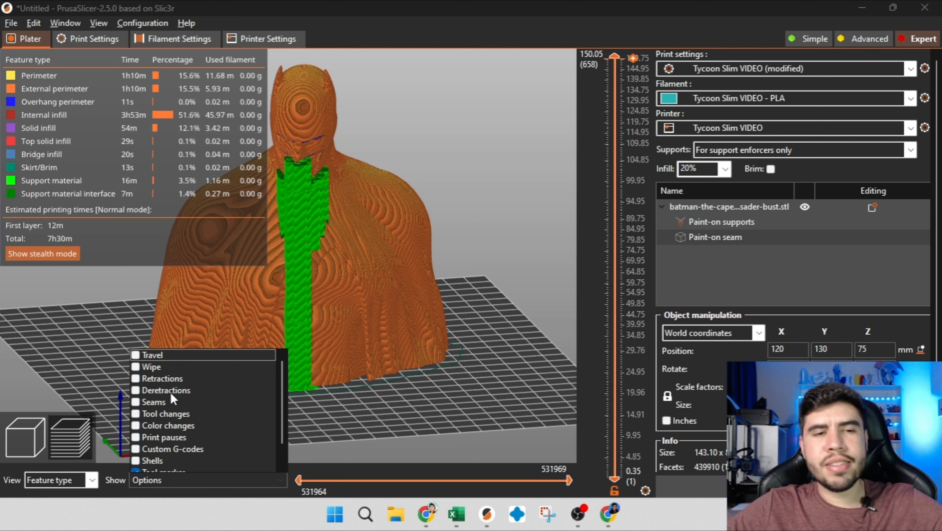
click(135, 355)
right_drag(452, 375, 518, 378)
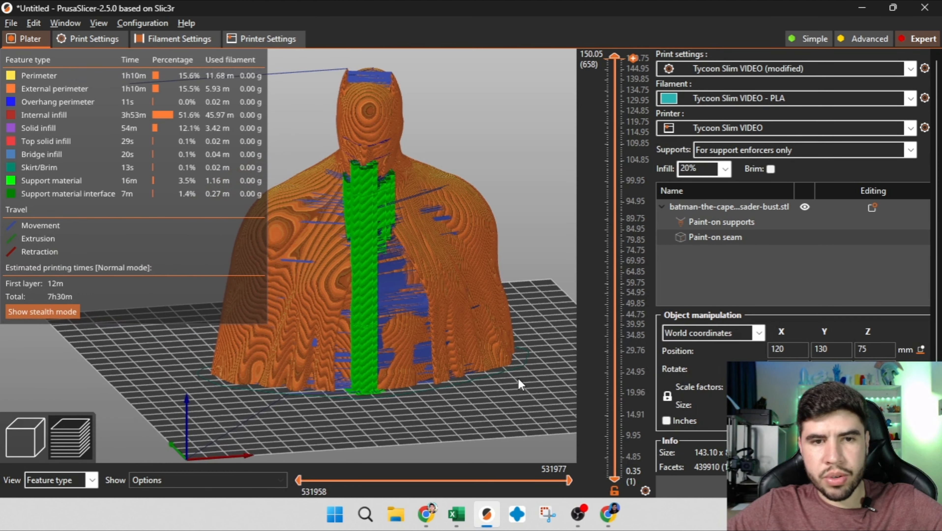
scroll(519, 378, up, 8)
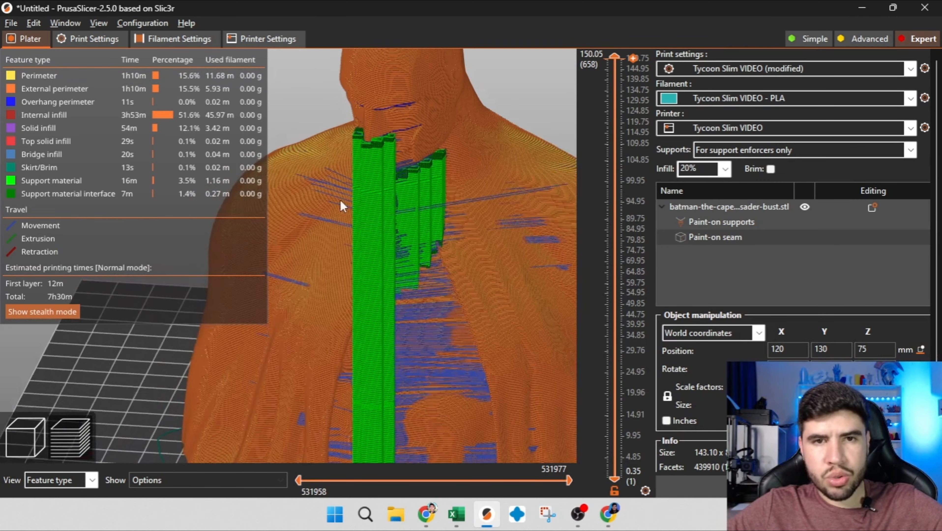
right_drag(340, 201, 343, 337)
drag(615, 57, 628, 20)
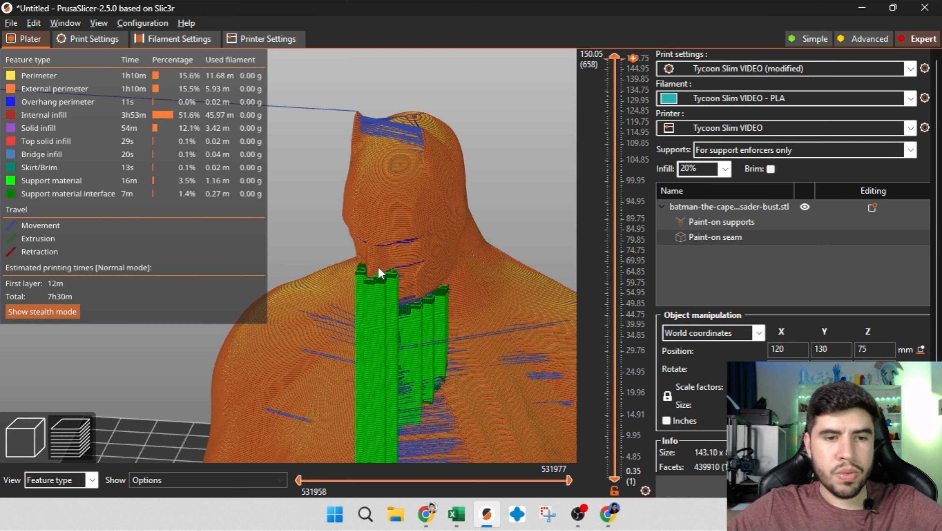
Replace the travel moves with retractions in the preview and examine them close up around the chin support.
click(162, 484)
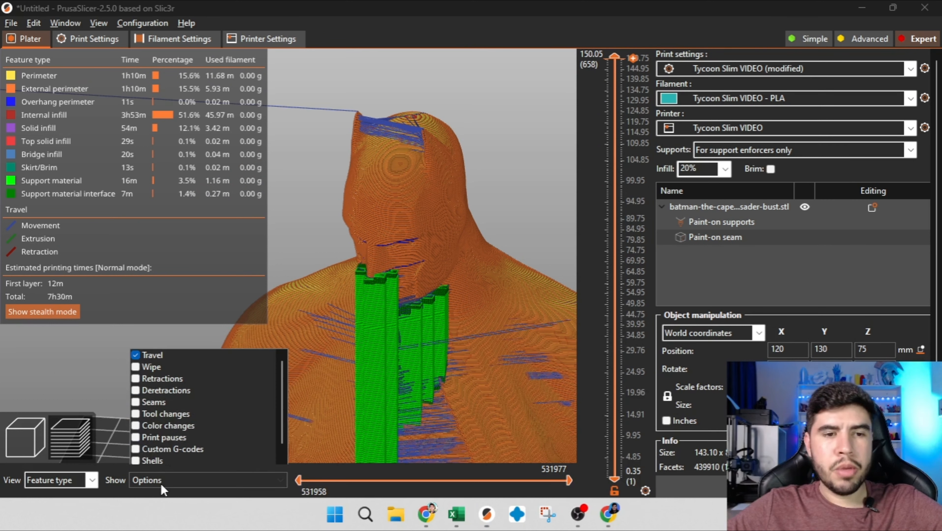
click(141, 356)
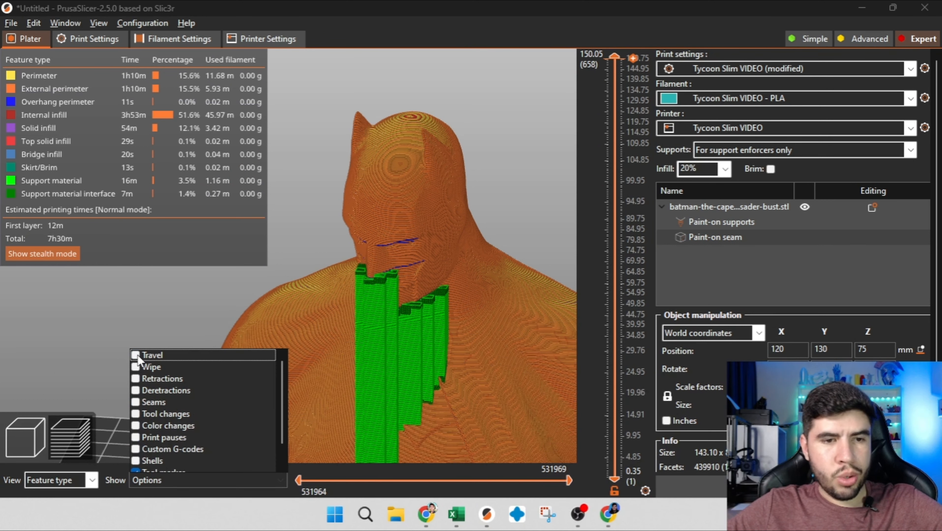
click(135, 379)
drag(327, 245, 428, 209)
scroll(375, 233, down, 3)
scroll(428, 209, up, 10)
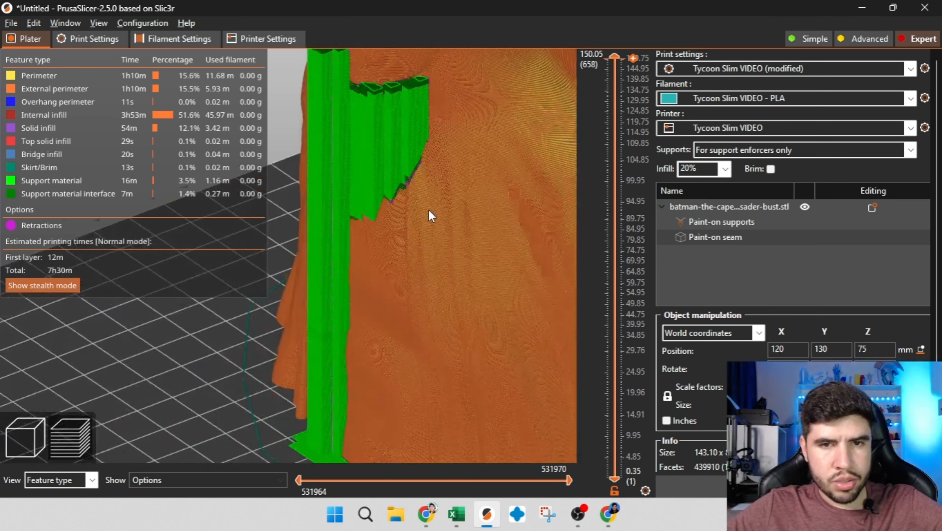
scroll(443, 200, up, 3)
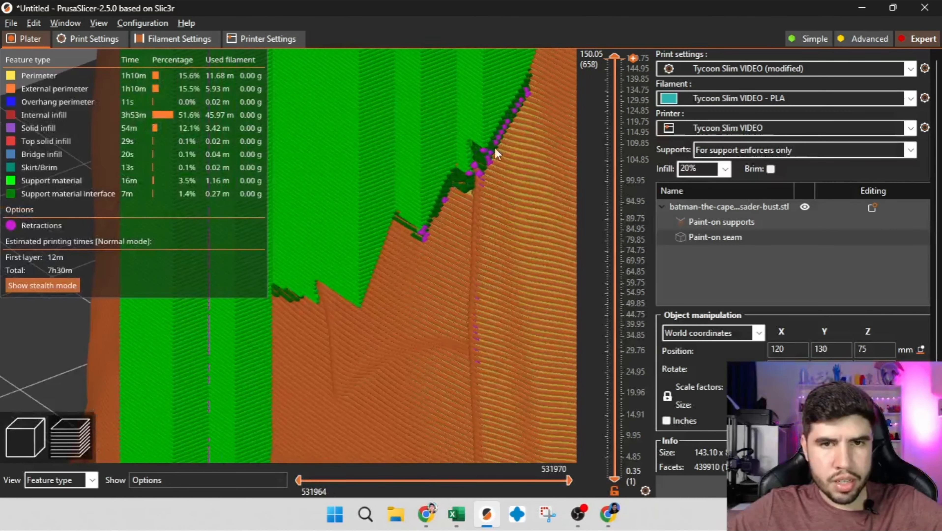
scroll(466, 182, down, 5)
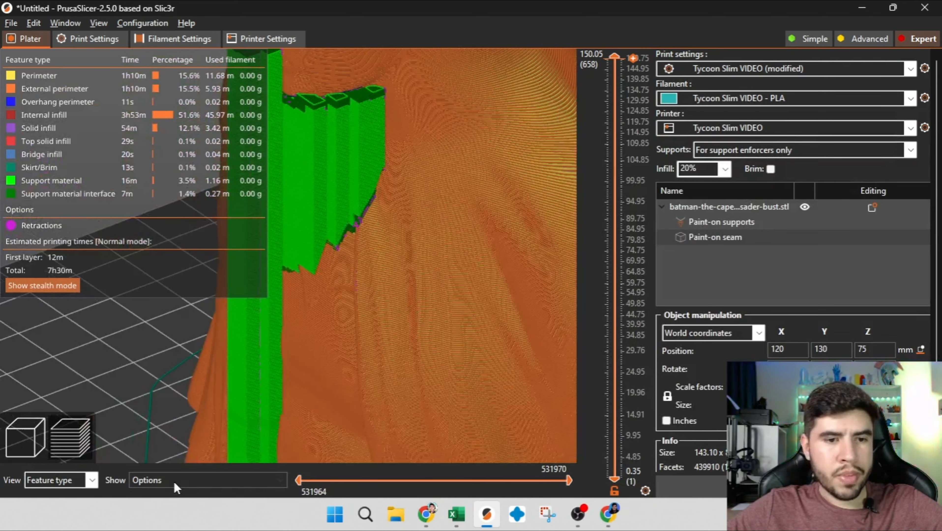
Replace the retractions with seams in the preview and examine the seam line along the cape's edge.
click(162, 481)
click(135, 378)
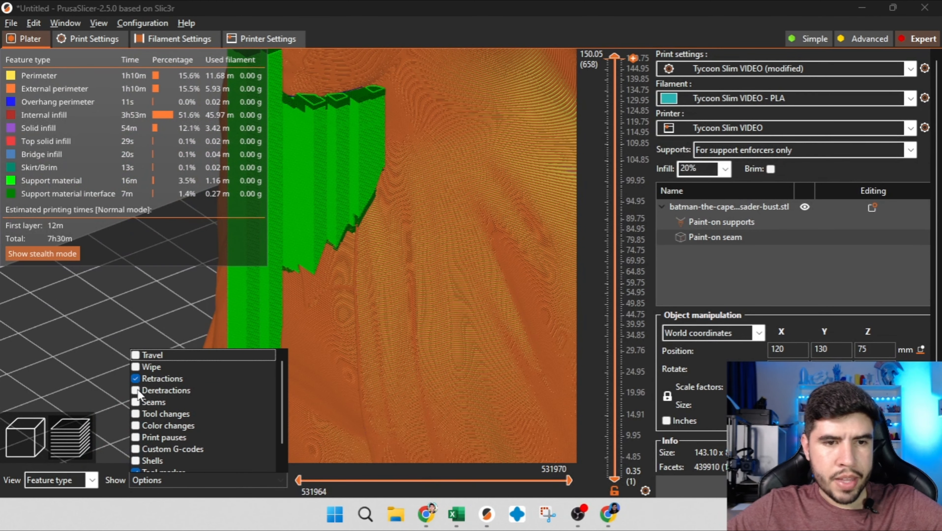
click(135, 402)
scroll(371, 306, down, 5)
drag(370, 307, 441, 265)
scroll(479, 300, up, 3)
drag(482, 306, 455, 295)
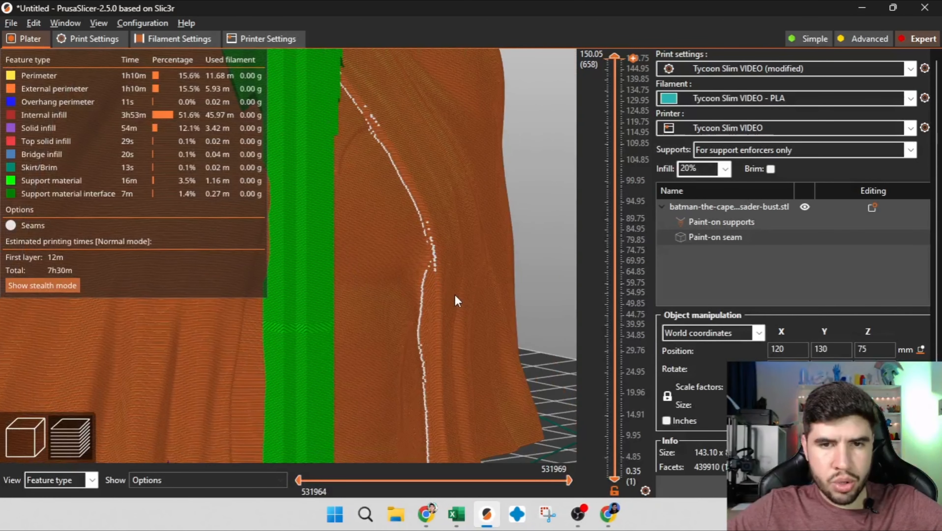
Compare the seam painted on the model in the 3D editor with the seam line in the sliced preview.
click(26, 446)
click(67, 478)
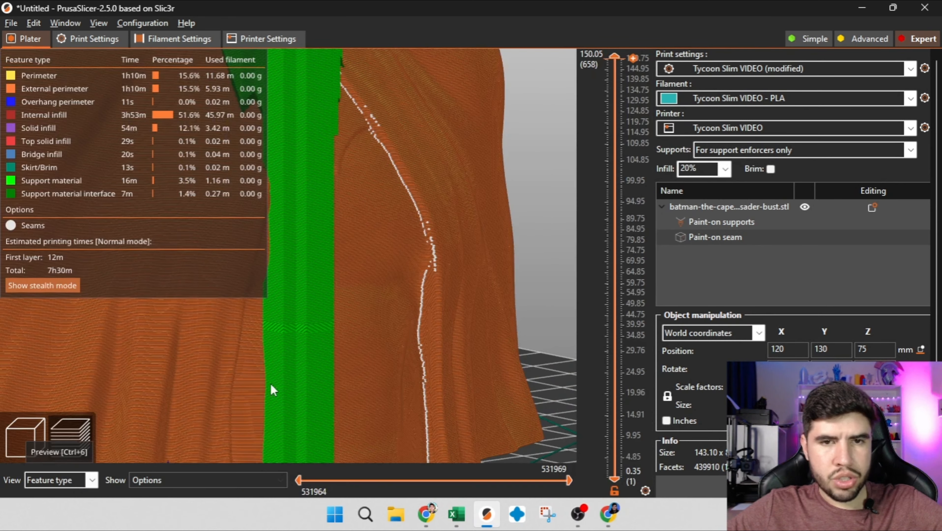
scroll(439, 267, down, 6)
mouse_move(458, 304)
mouse_down()
mouse_move(329, 316)
mouse_move(346, 262)
mouse_move(399, 242)
mouse_move(359, 329)
mouse_move(419, 337)
mouse_move(275, 357)
mouse_move(326, 353)
mouse_up()
click(27, 437)
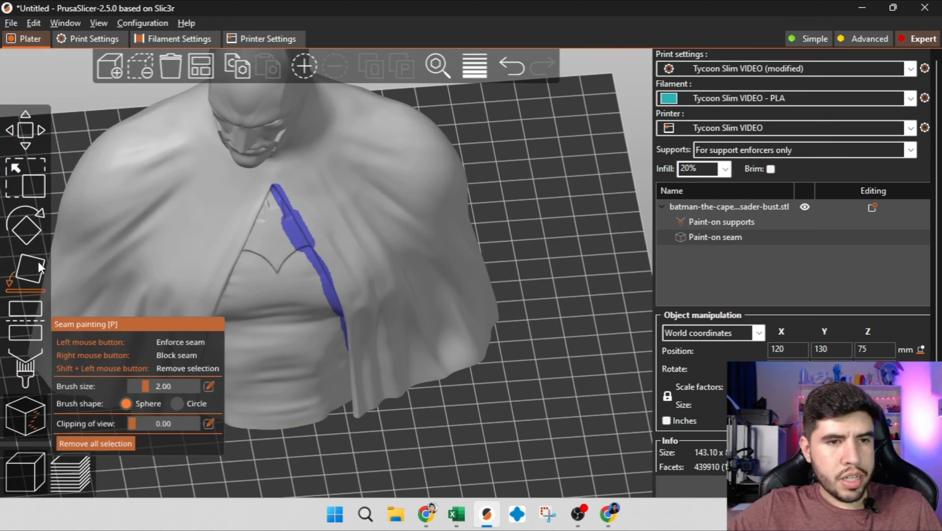
click(75, 474)
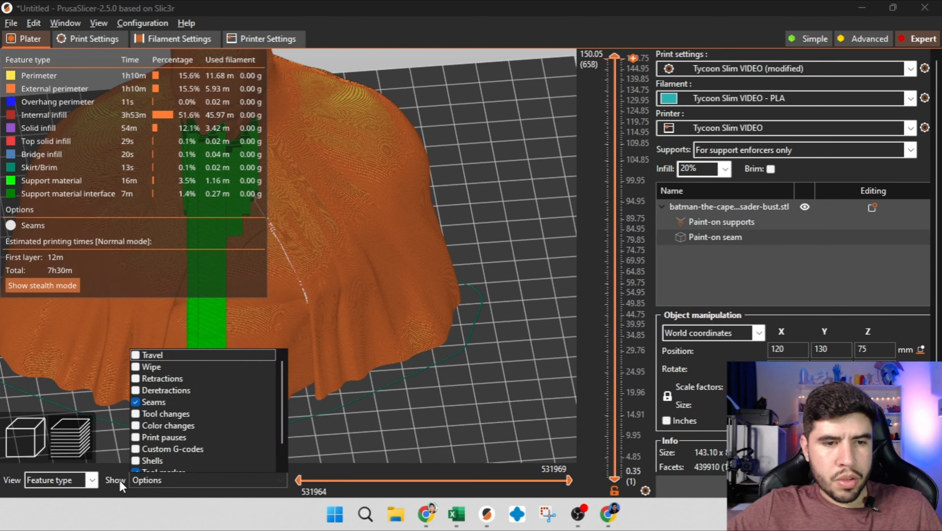
Hide the seams in the preview, look over the available view types and inspect the whole sliced bust.
click(157, 481)
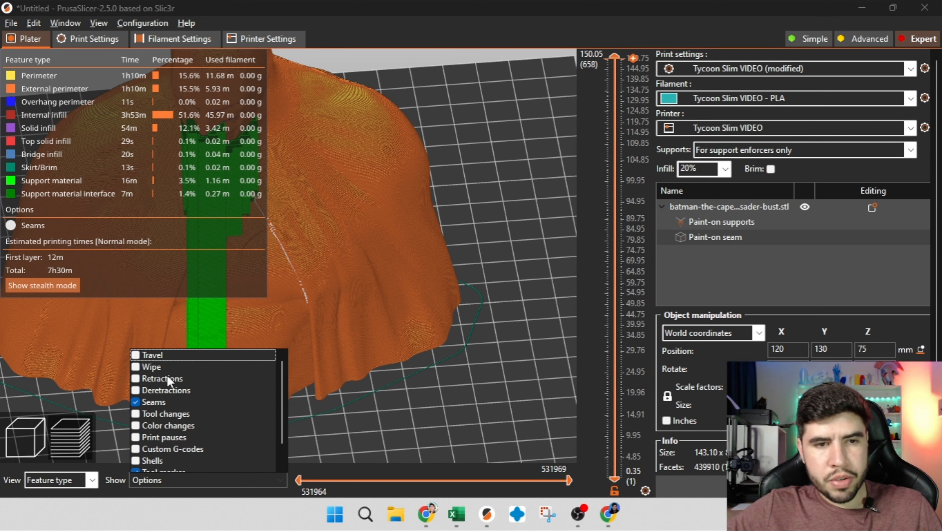
click(135, 402)
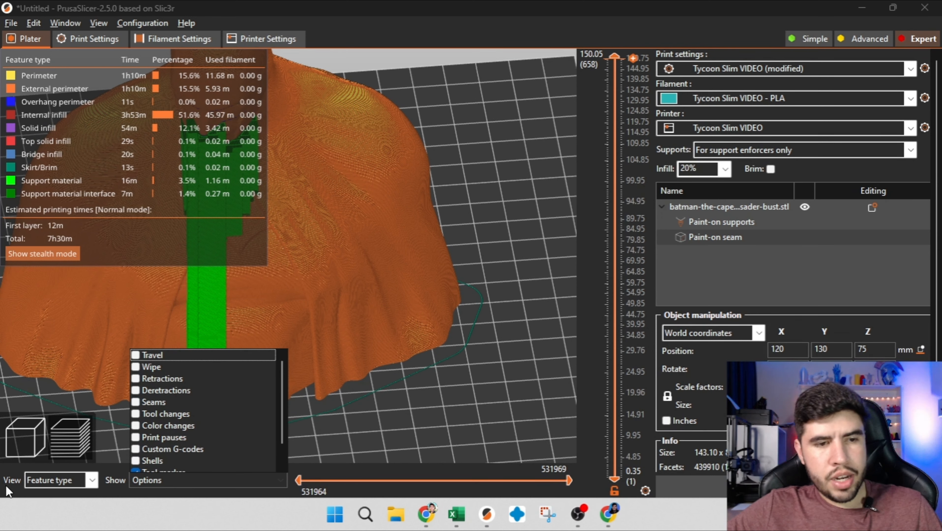
click(39, 484)
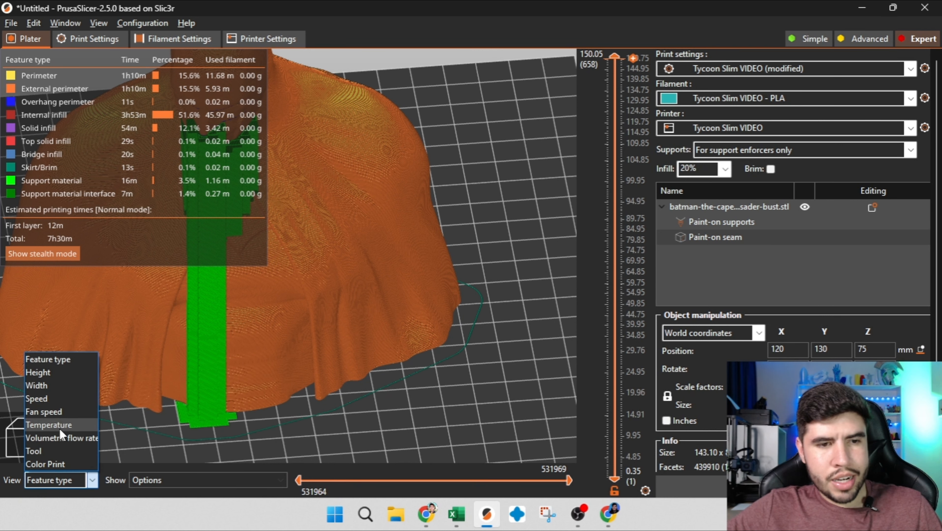
scroll(415, 354, down, 5)
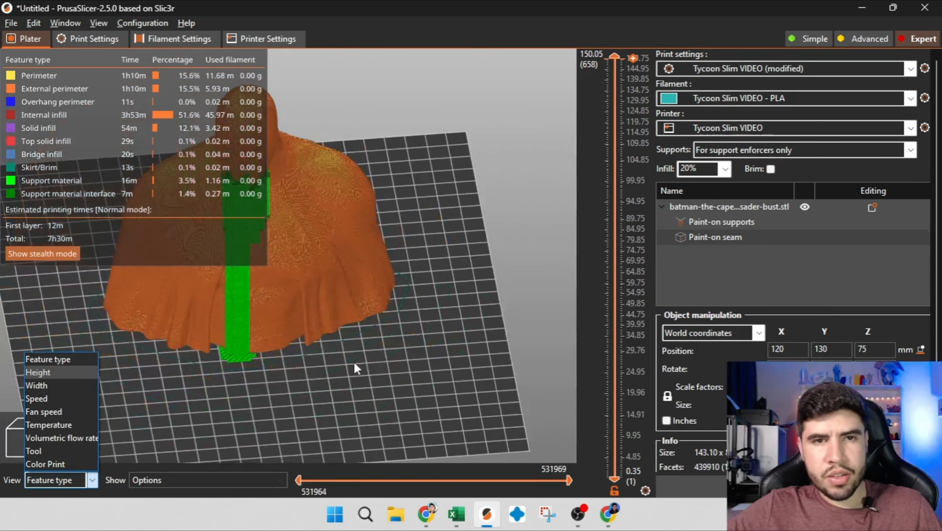
drag(401, 346, 404, 379)
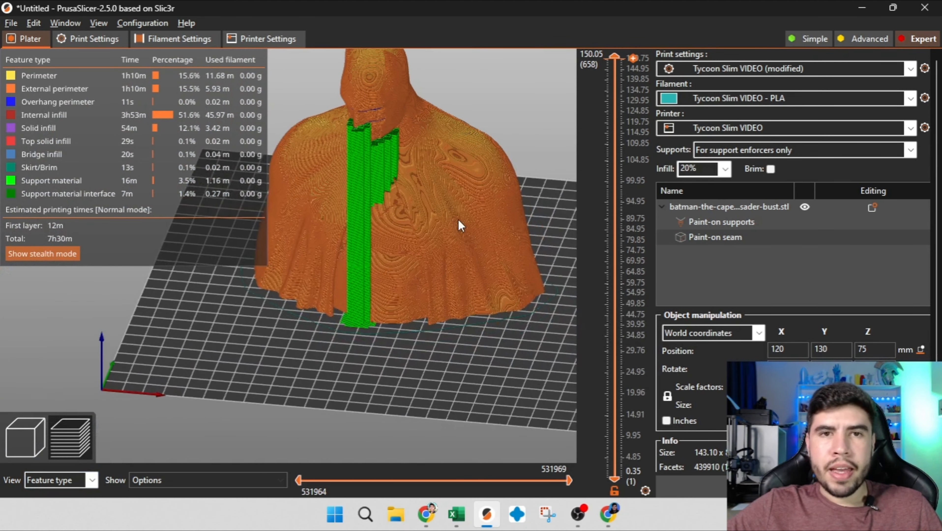
drag(458, 220, 455, 262)
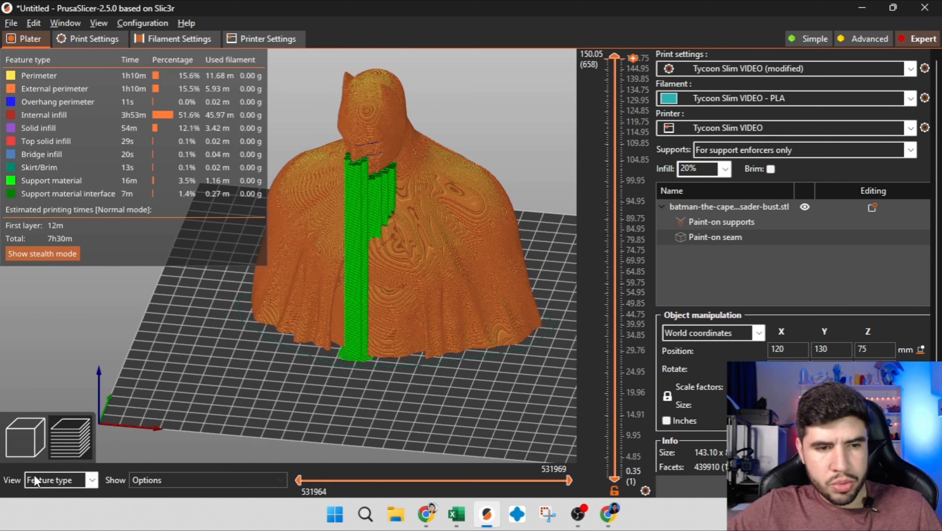
Lower the preview's top layer to 118.55 mm and examine the perimeters and infill around the sliced head and shoulder.
drag(403, 219, 556, 117)
drag(615, 56, 628, 128)
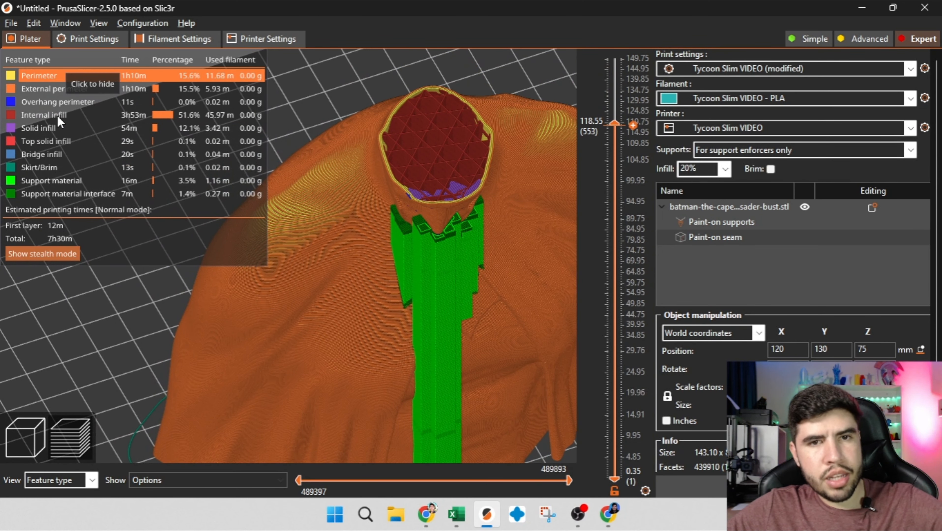
scroll(412, 141, up, 5)
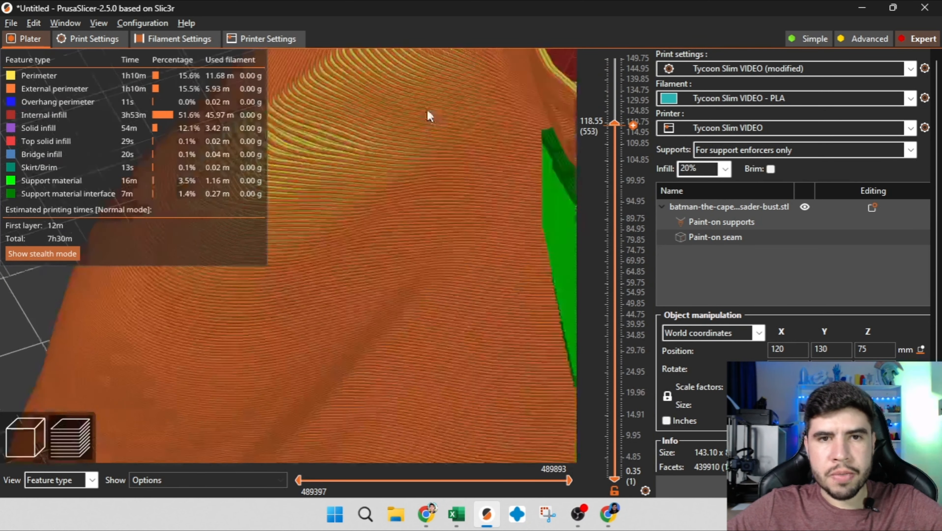
drag(321, 303, 392, 115)
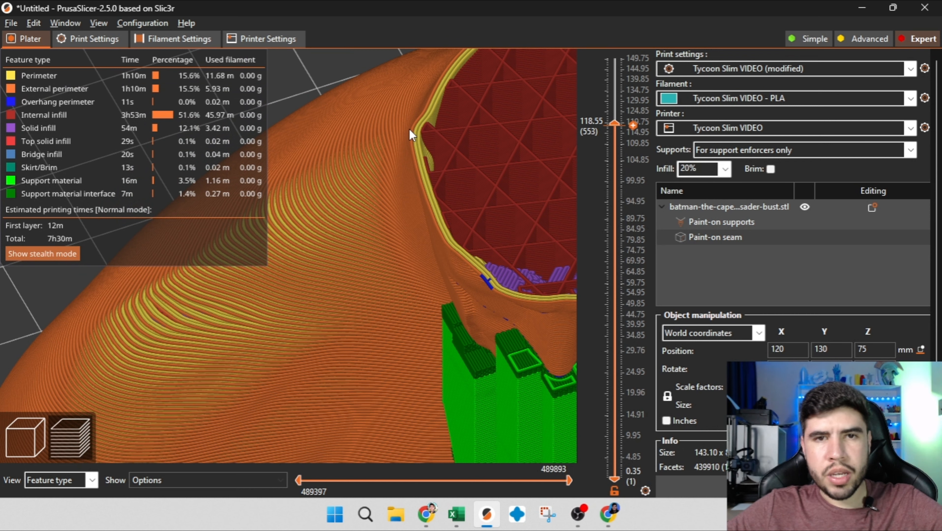
scroll(429, 106, up, 8)
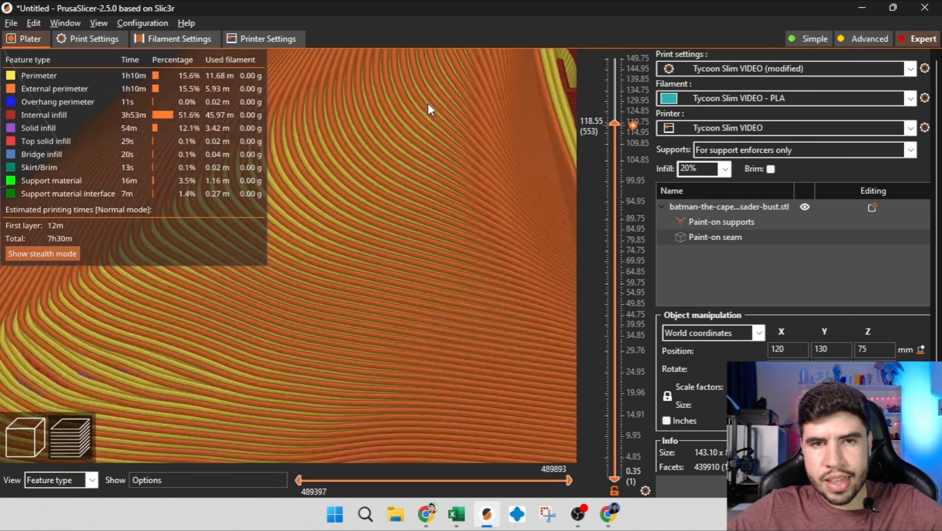
scroll(480, 160, down, 9)
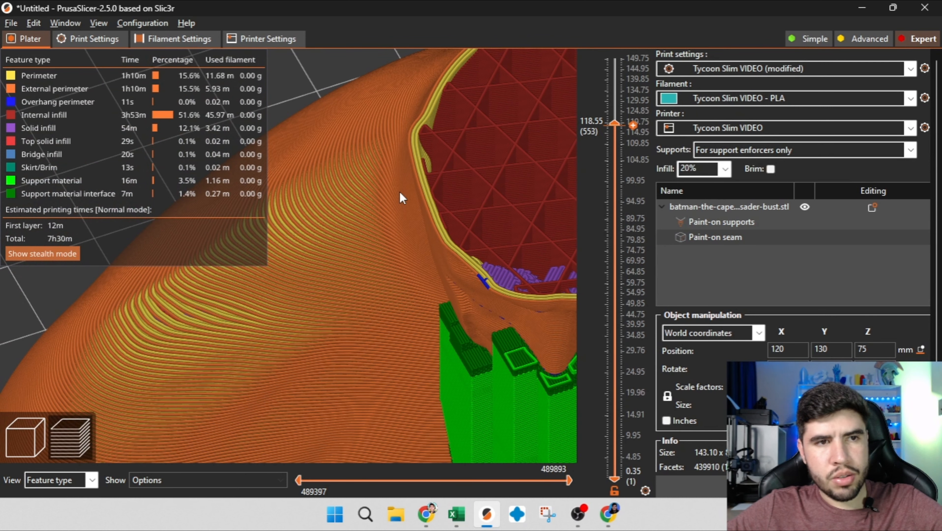
drag(400, 196, 448, 163)
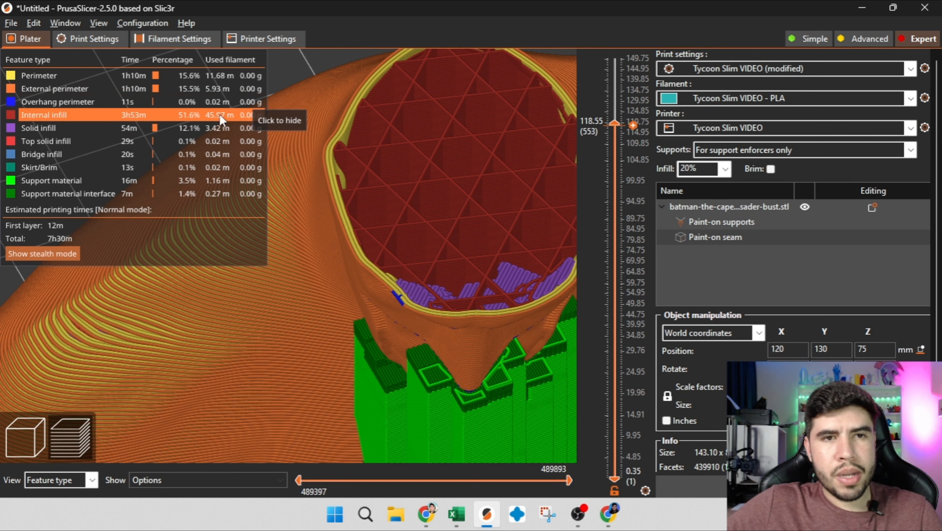
scroll(404, 194, down, 5)
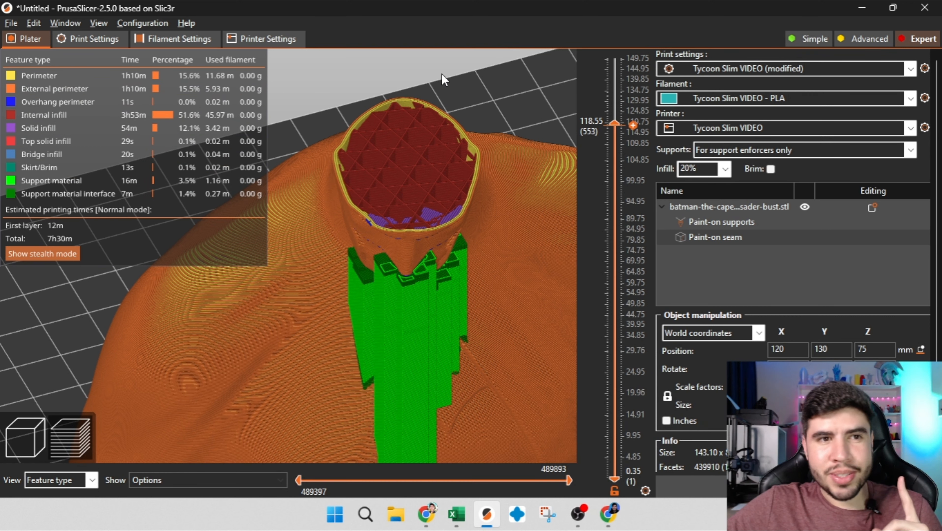
Hide the external perimeters in the preview, show them again and inspect the supports under the chin.
click(23, 93)
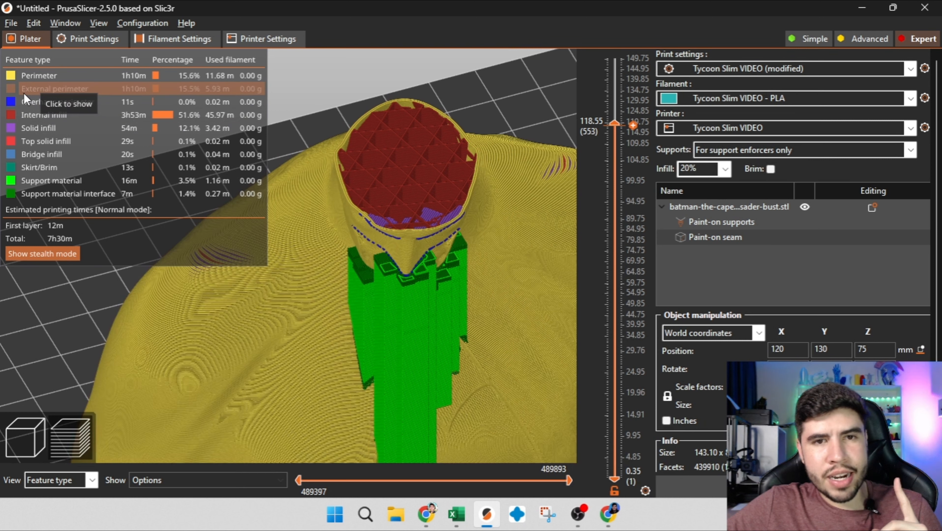
click(23, 93)
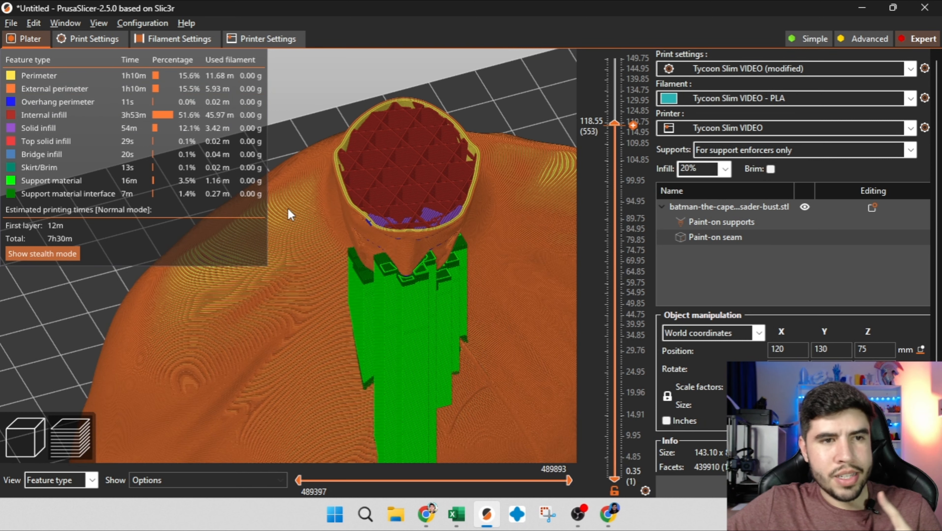
drag(469, 102, 448, 87)
scroll(444, 94, down, 5)
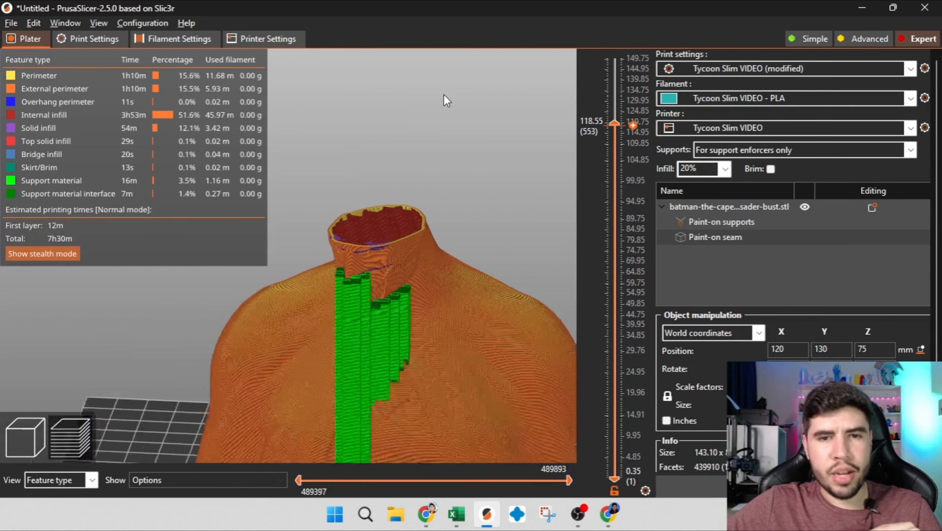
right_drag(437, 201, 450, 154)
scroll(392, 220, up, 6)
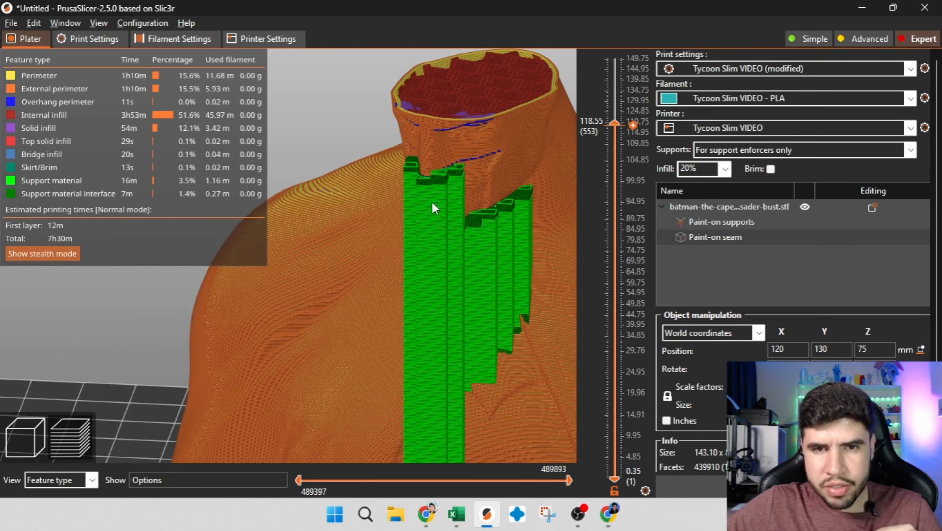
Toggle the support material and support material interface off and on, and examine the interface layers below the chin.
click(29, 183)
click(38, 198)
drag(368, 289, 469, 275)
click(63, 194)
scroll(410, 193, up, 10)
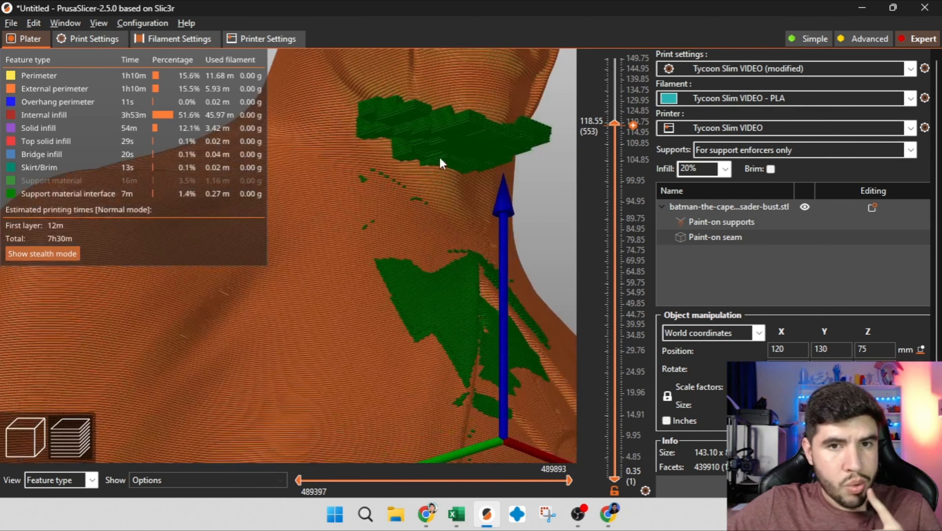
scroll(407, 171, down, 8)
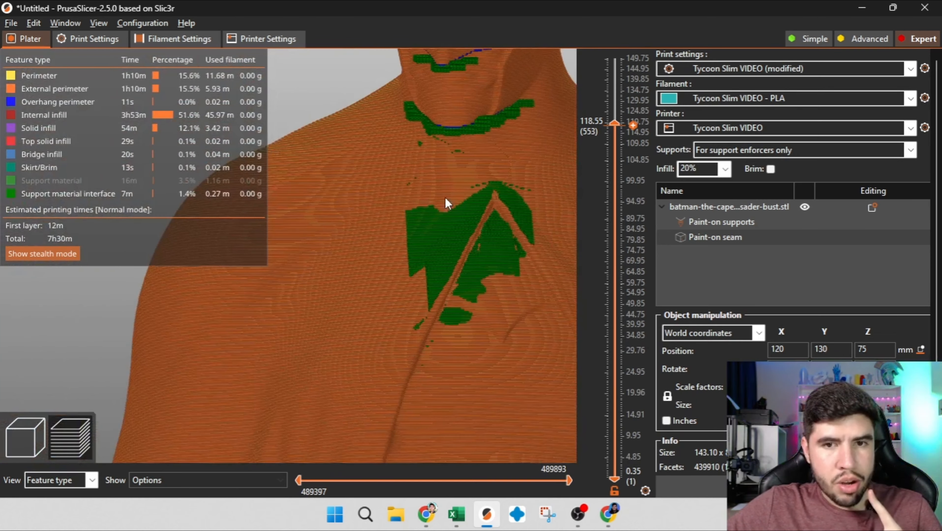
scroll(400, 205, up, 10)
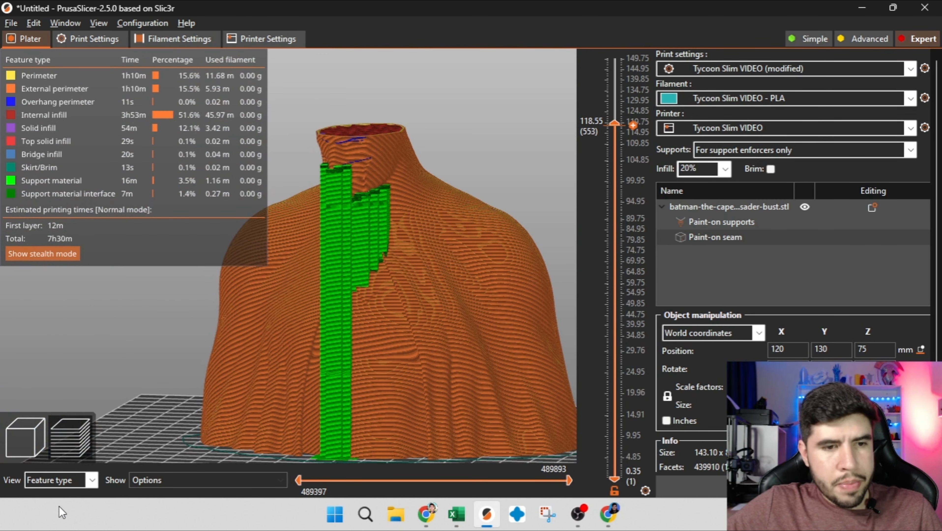
Colour the preview by Height and examine the layer heights on the chin and the tops of the supports.
click(59, 480)
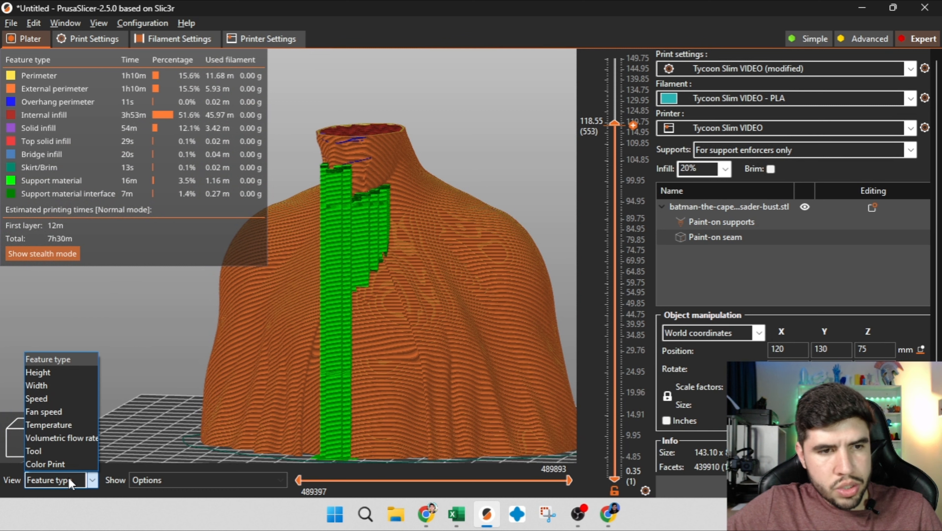
click(72, 373)
scroll(271, 242, up, 6)
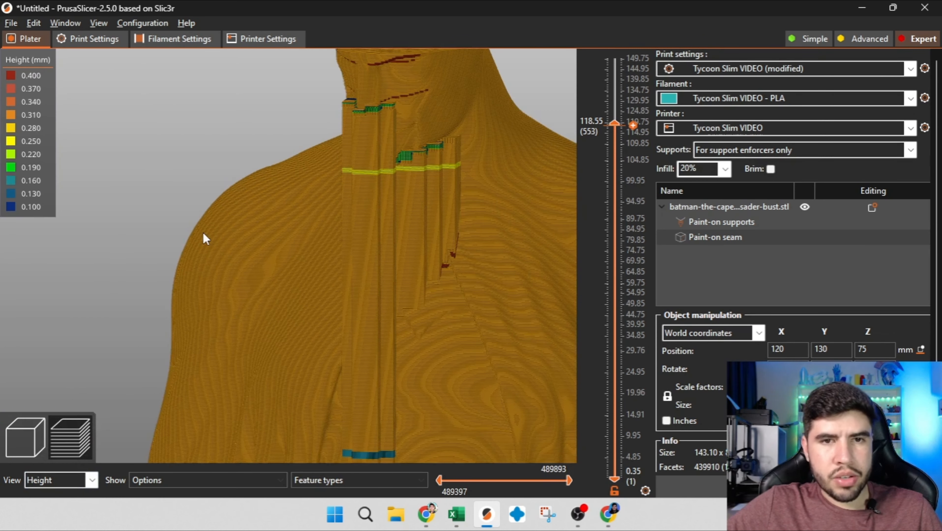
scroll(209, 237, down, 2)
scroll(336, 213, down, 5)
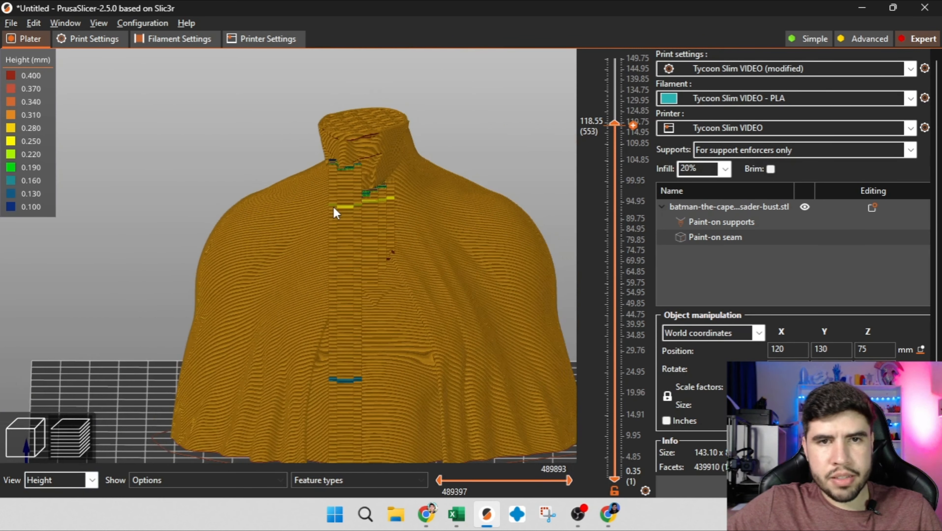
scroll(416, 139, up, 6)
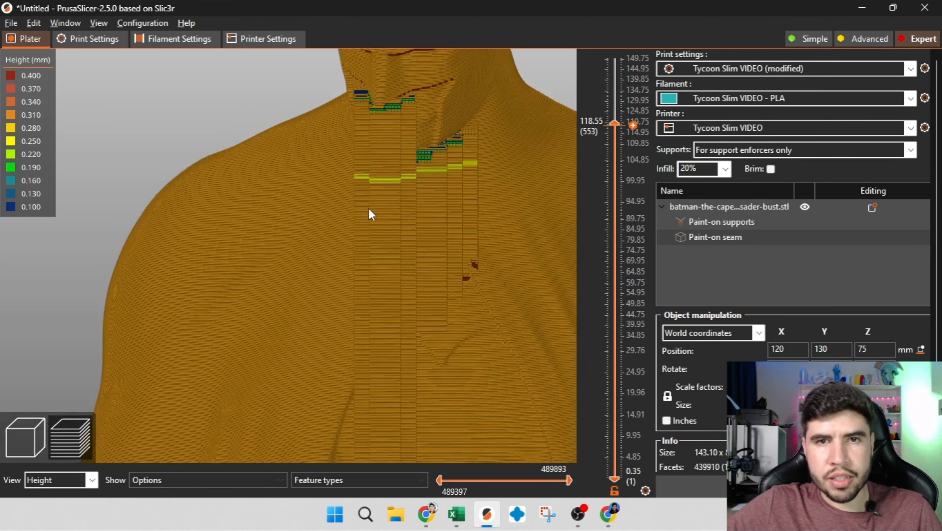
mouse_move(346, 218)
mouse_down()
mouse_move(345, 185)
mouse_move(353, 244)
mouse_move(357, 136)
mouse_move(361, 223)
mouse_up()
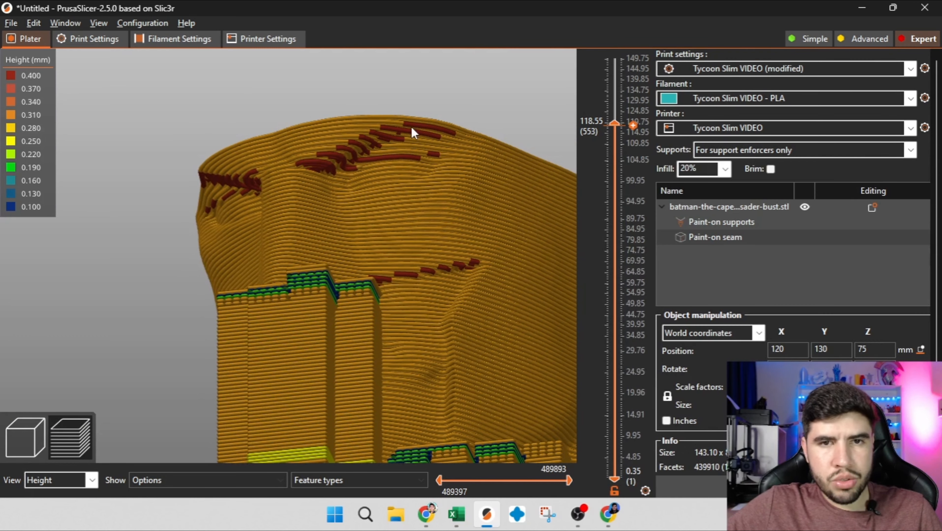
Inspect the layer heights down the length of the support column in front of the chest.
drag(414, 126, 362, 250)
scroll(347, 219, down, 6)
right_drag(357, 351, 396, 254)
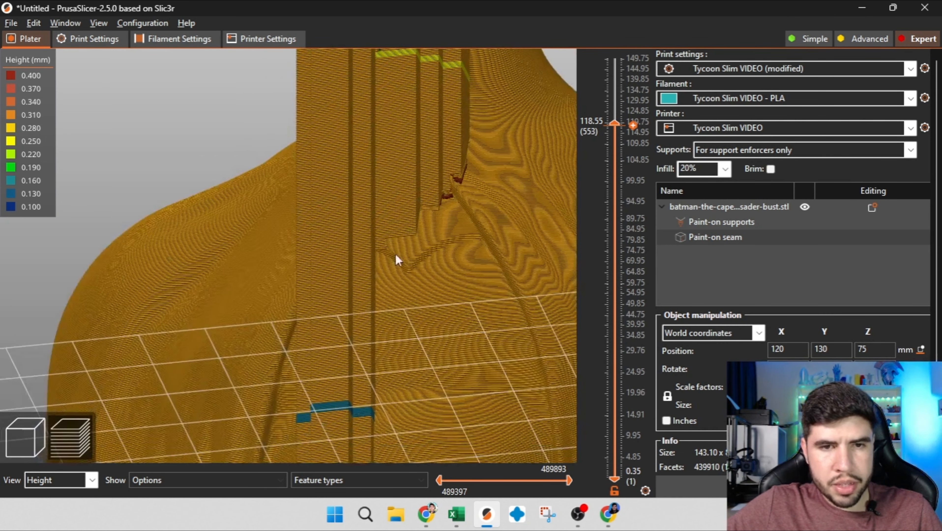
drag(320, 235, 322, 401)
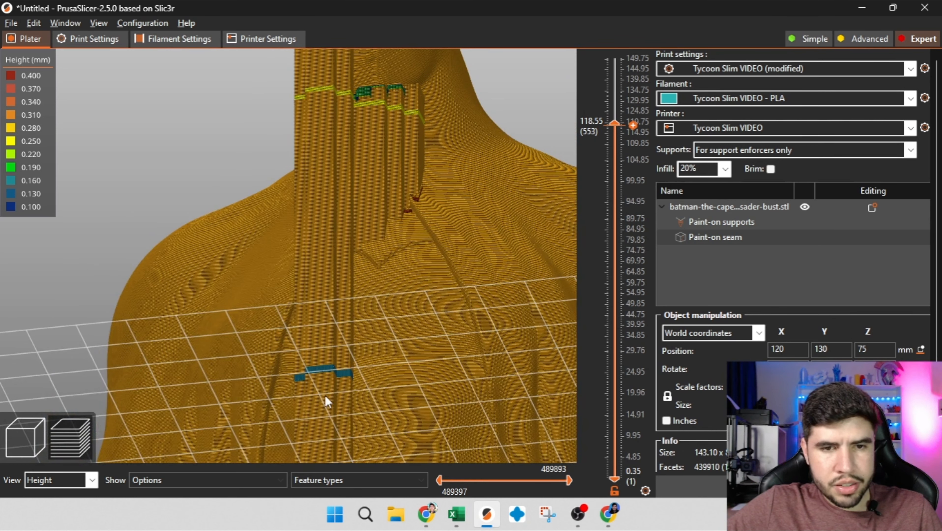
scroll(333, 373, up, 6)
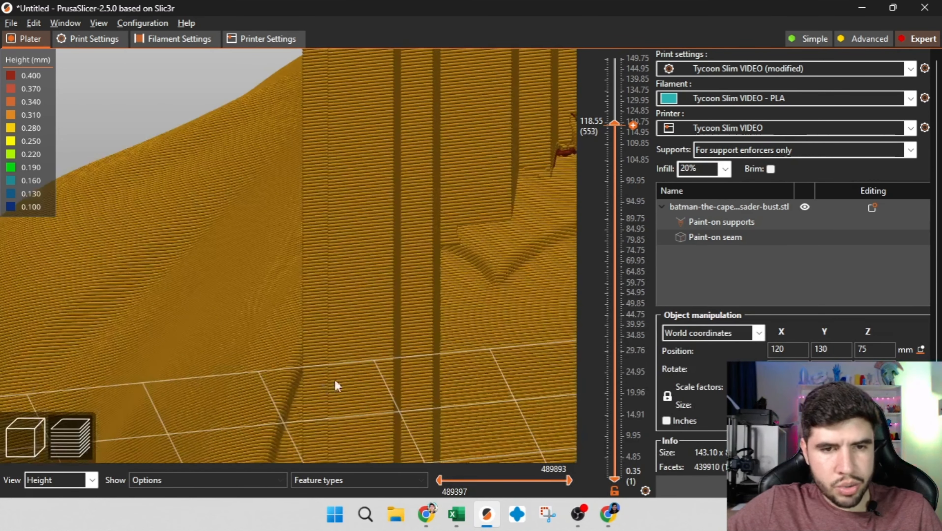
scroll(335, 380, down, 5)
right_drag(345, 329, 354, 261)
Colour the preview by Width and compare the extrusion widths of the bust, its infill and the supports.
click(61, 482)
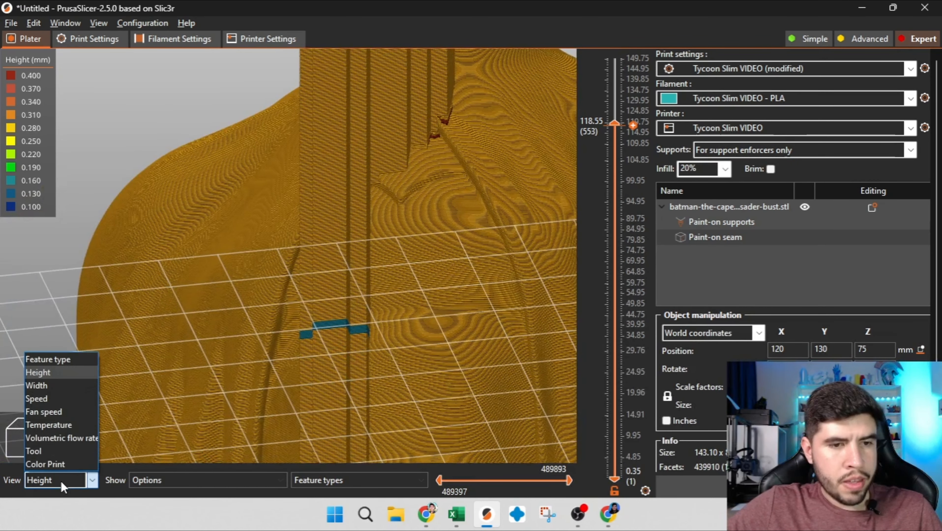
click(56, 385)
scroll(226, 206, down, 5)
drag(225, 207, 318, 227)
scroll(444, 160, up, 5)
scroll(410, 152, down, 3)
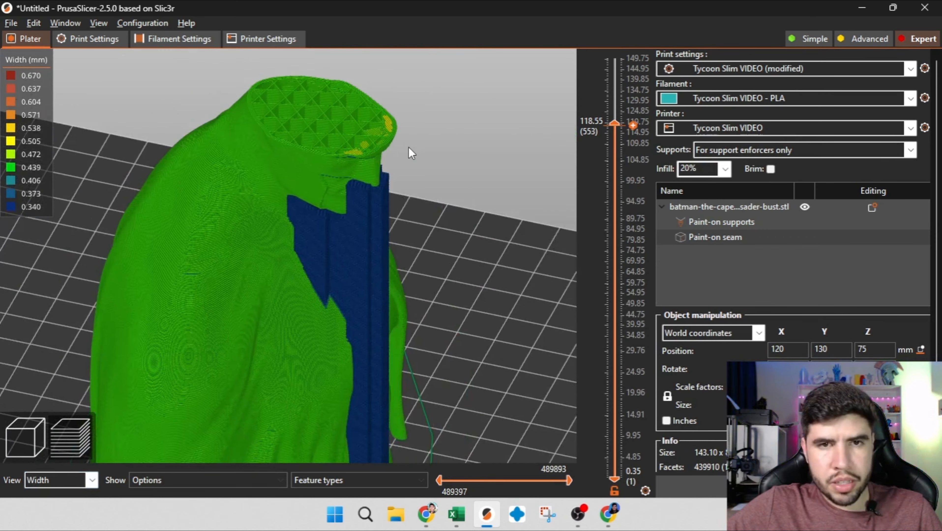
scroll(409, 146, up, 3)
scroll(362, 266, up, 2)
middle_drag(358, 269, 353, 284)
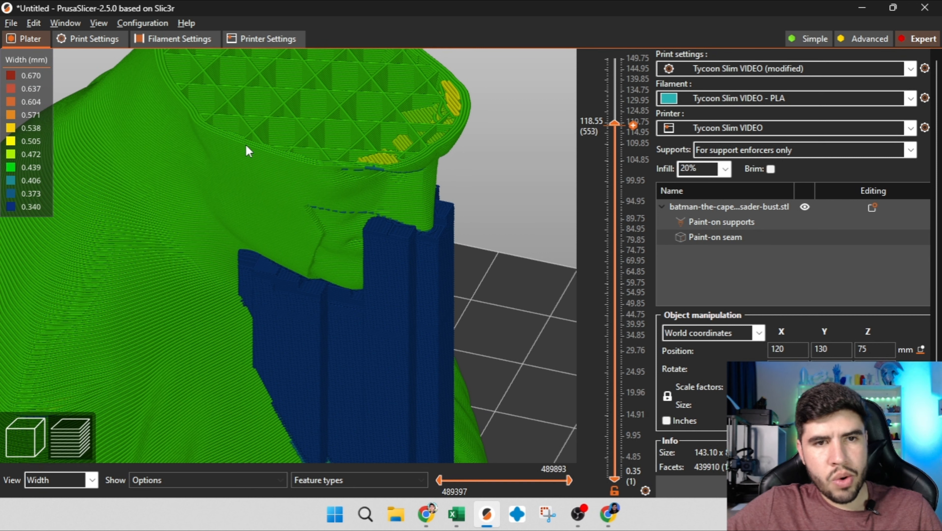
Colour the preview by Speed and lower the top layer to 99.65 mm to examine the print speeds inside.
click(73, 480)
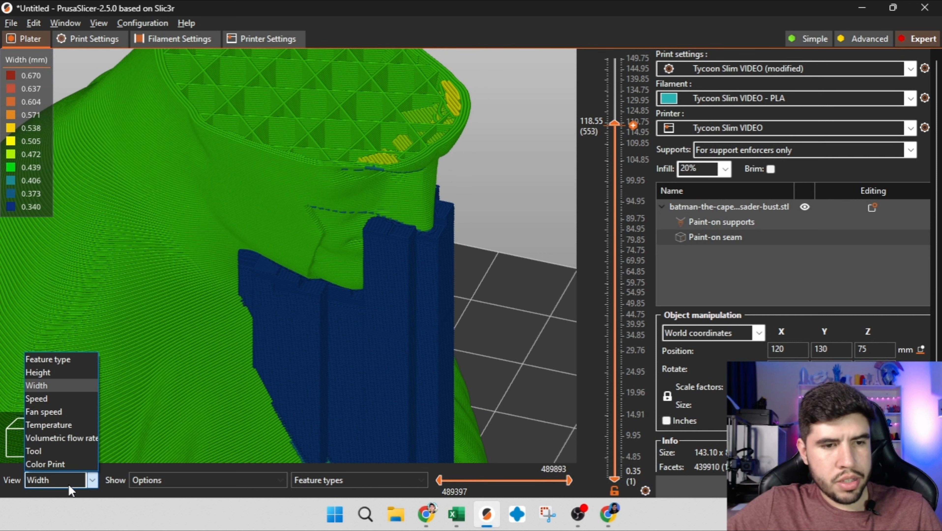
click(63, 401)
scroll(409, 316, down, 10)
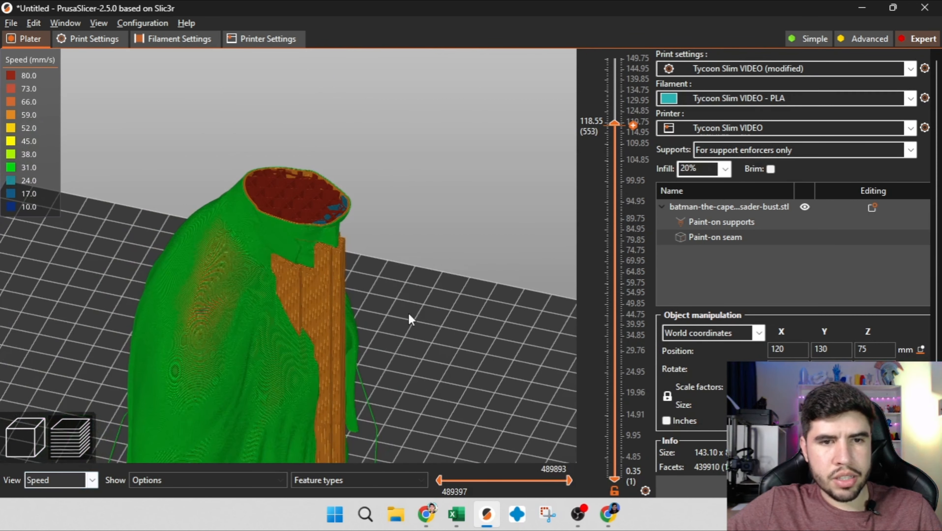
scroll(321, 315, up, 10)
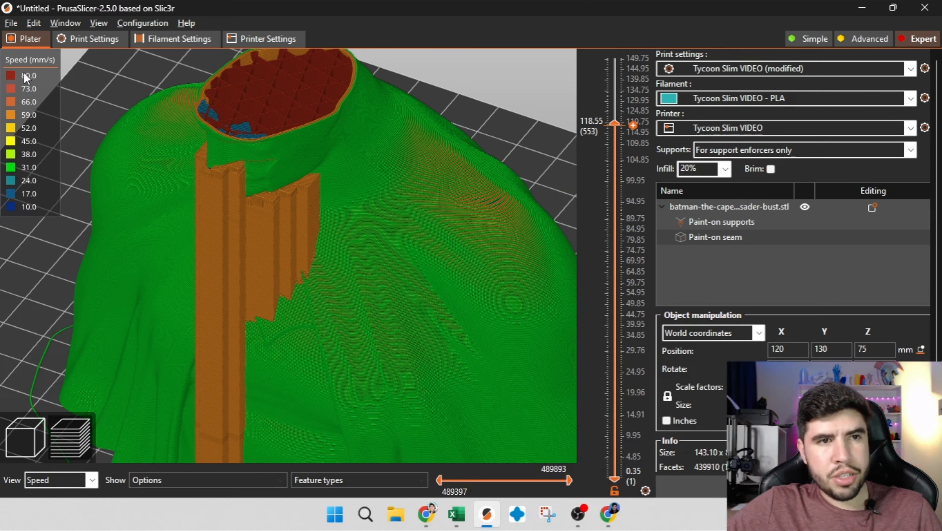
drag(614, 123, 616, 183)
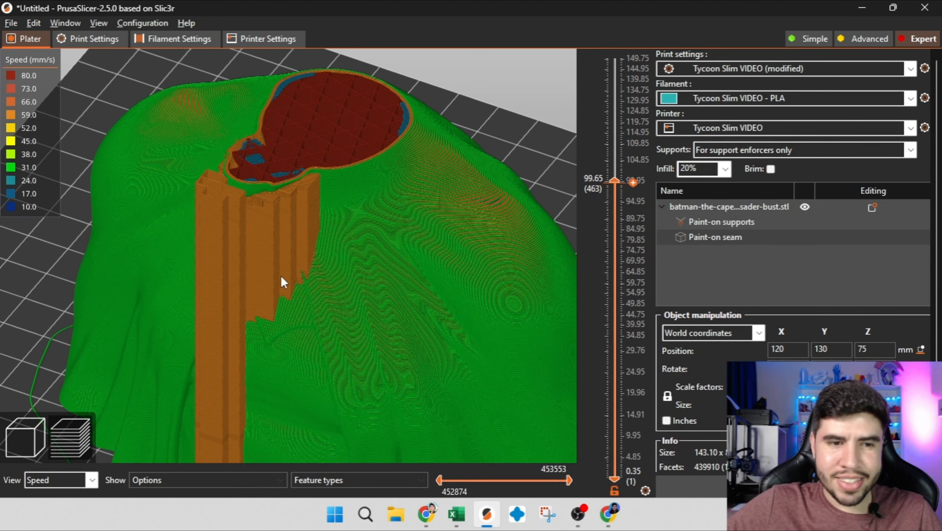
View the sliced bust by Temperature and by Volumetric flow rate, and return to the 3D editor.
click(76, 485)
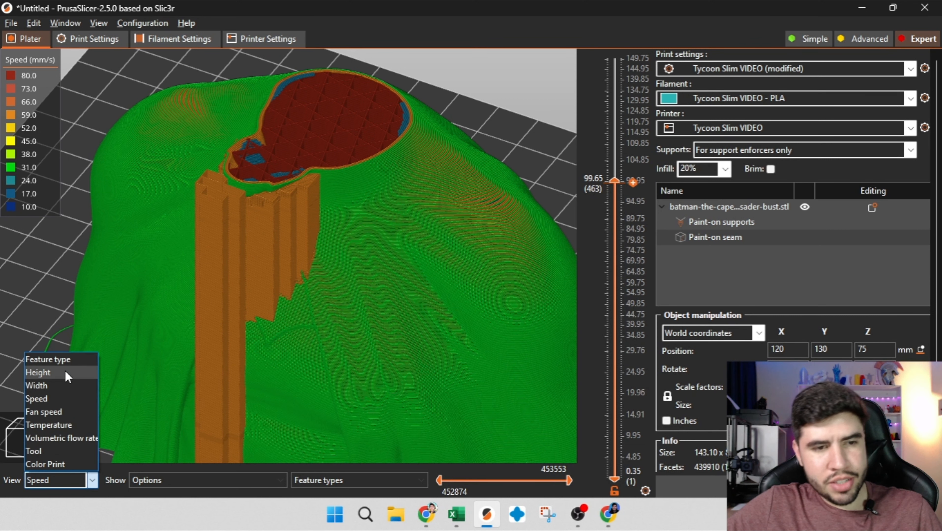
click(64, 427)
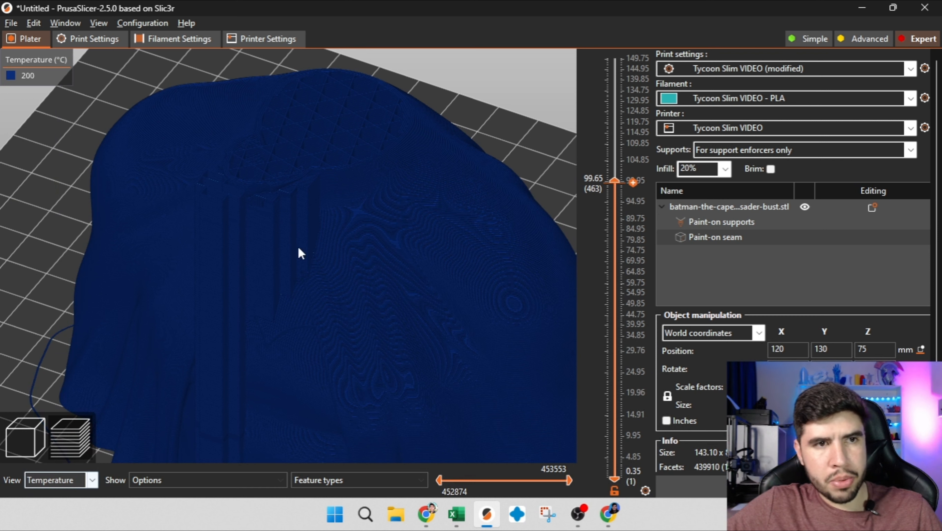
click(92, 482)
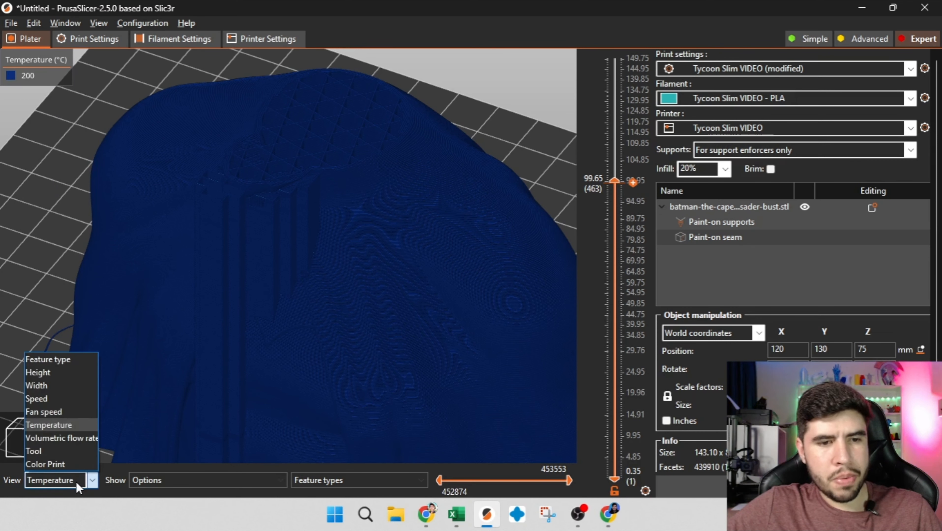
click(72, 437)
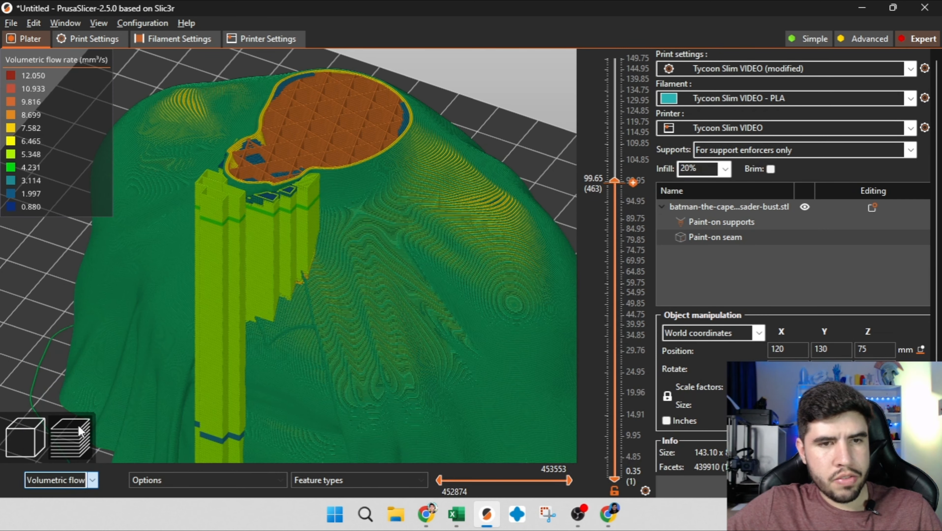
click(92, 480)
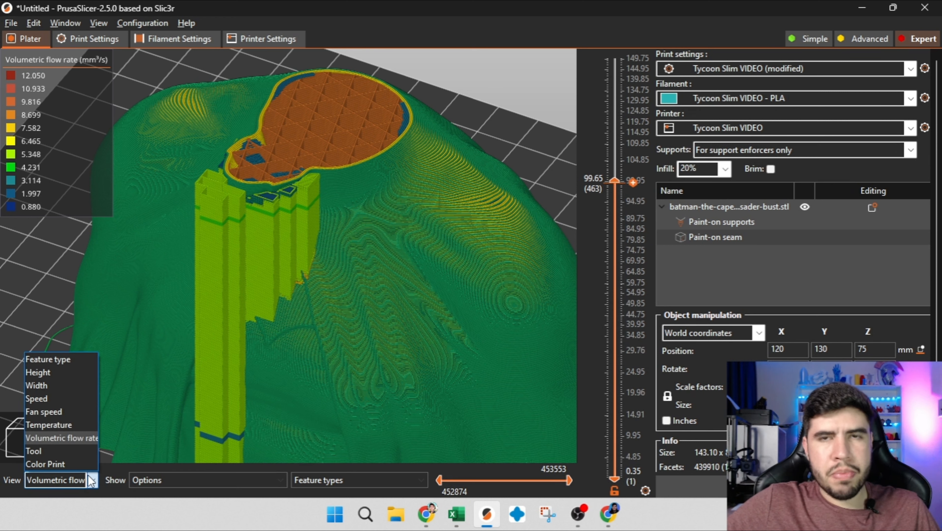
scroll(564, 156, down, 4)
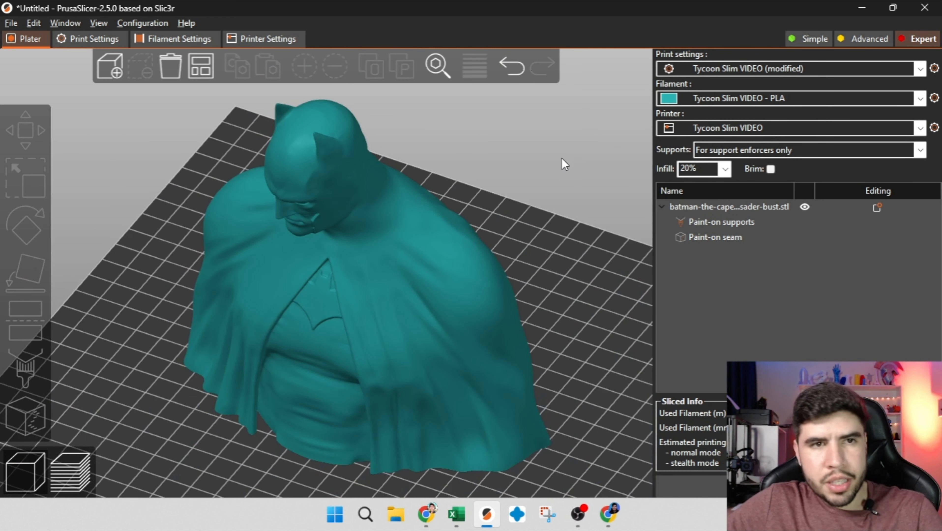
Import the Einstein_Aug_2015.stl model from the STL folder onto the plate.
right_drag(562, 160, 560, 188)
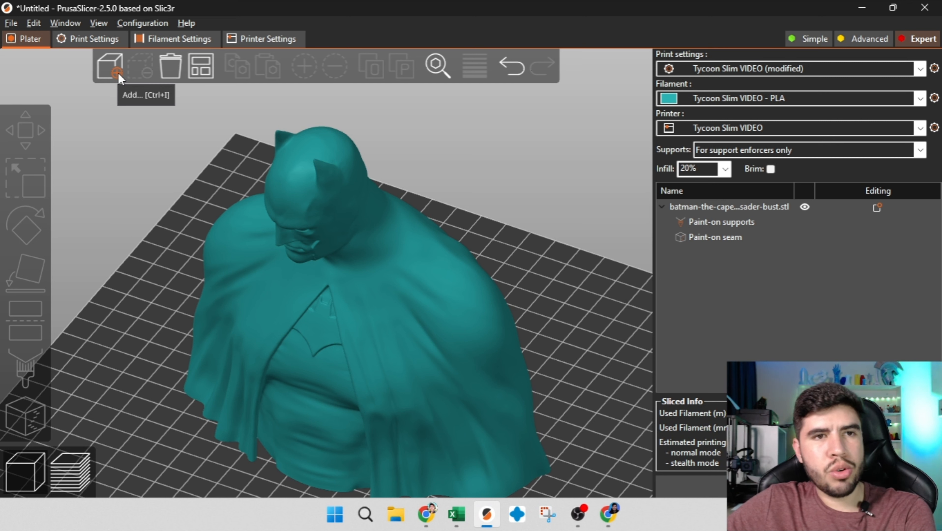
click(119, 76)
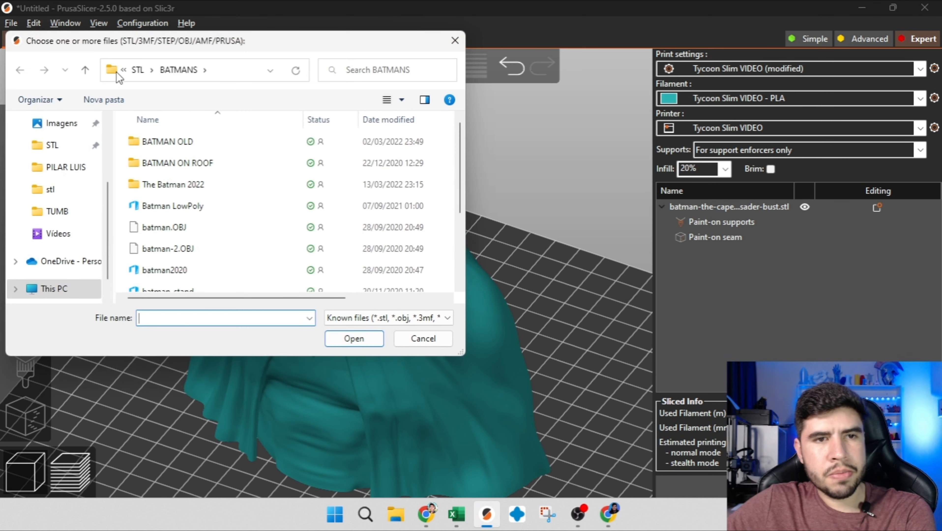
click(58, 153)
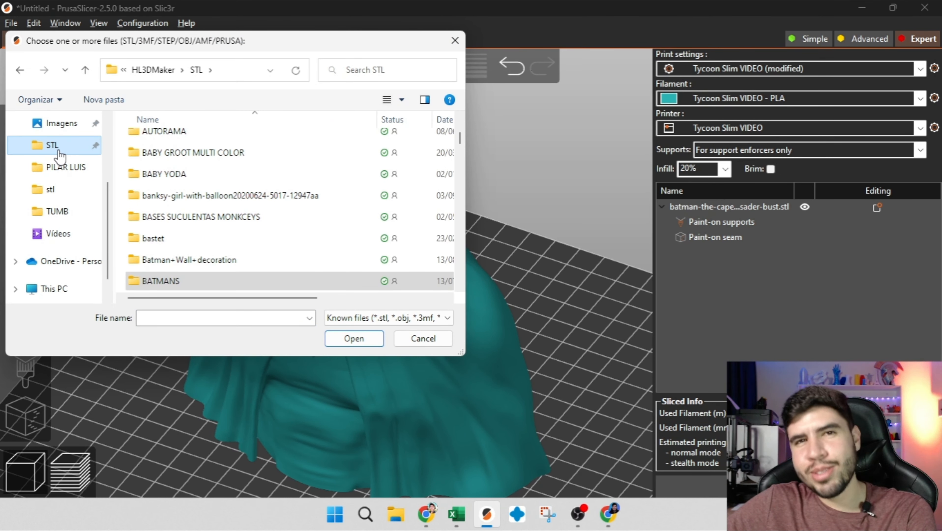
scroll(194, 207, down, 20)
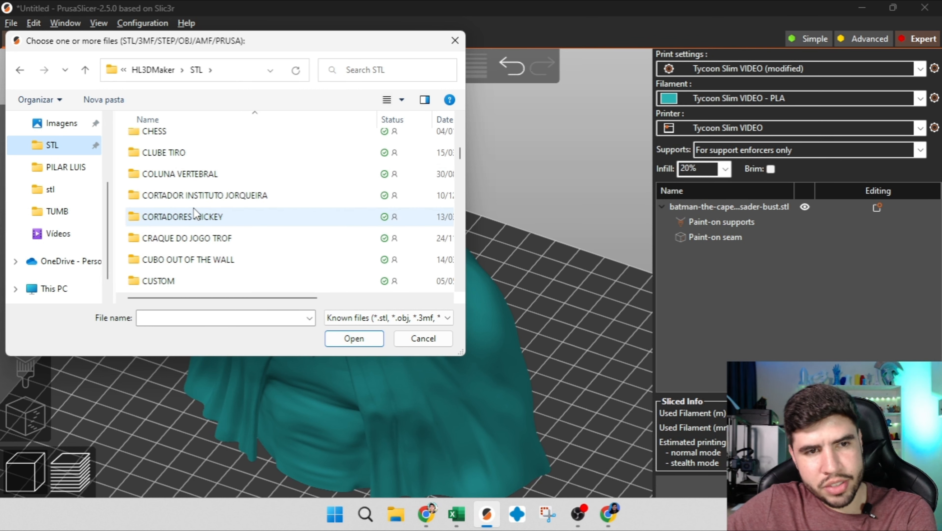
scroll(194, 208, down, 15)
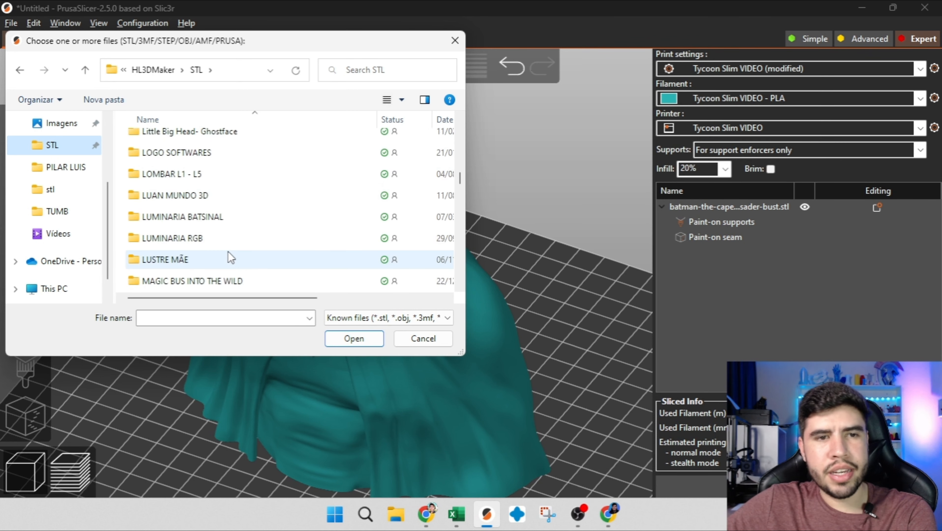
scroll(225, 249, down, 20)
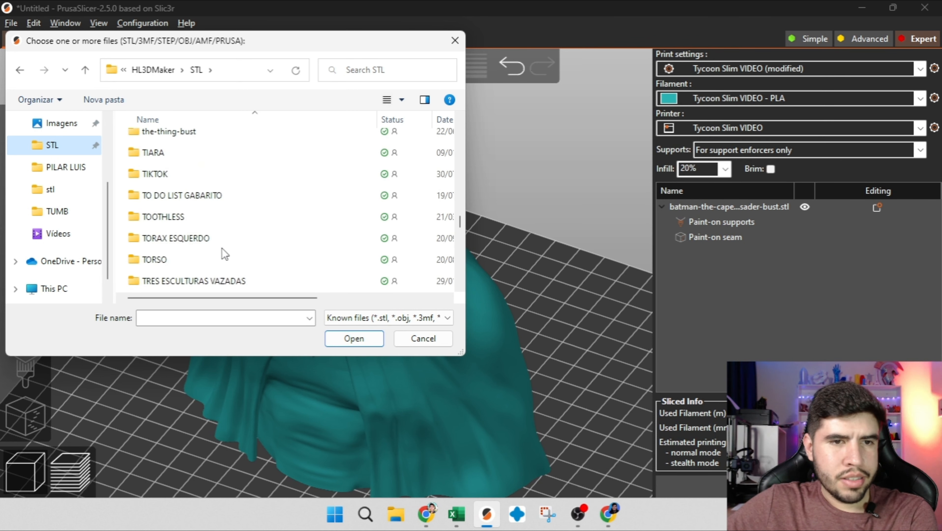
scroll(209, 249, up, 20)
scroll(201, 245, down, 6)
double_click(197, 240)
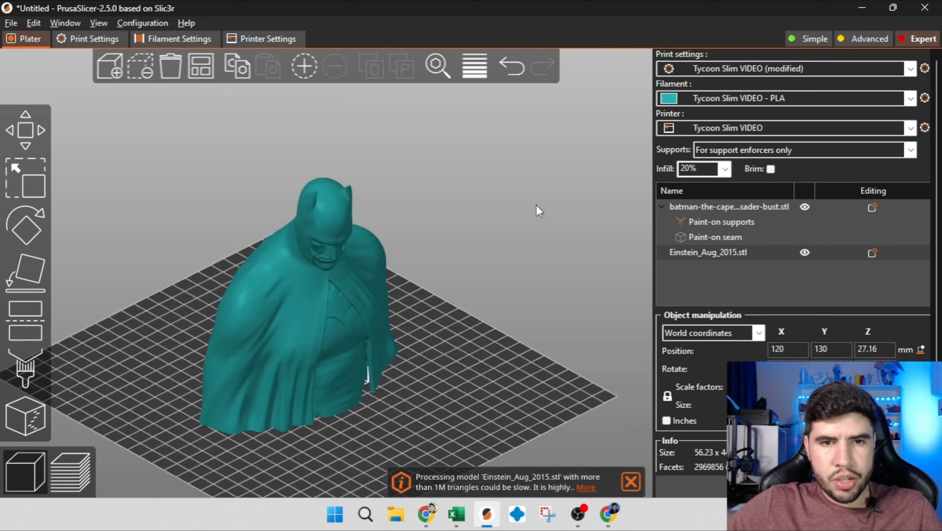
Move the Batman bust off the Einstein bust so they stand apart, and arrange both on the print bed.
click(351, 231)
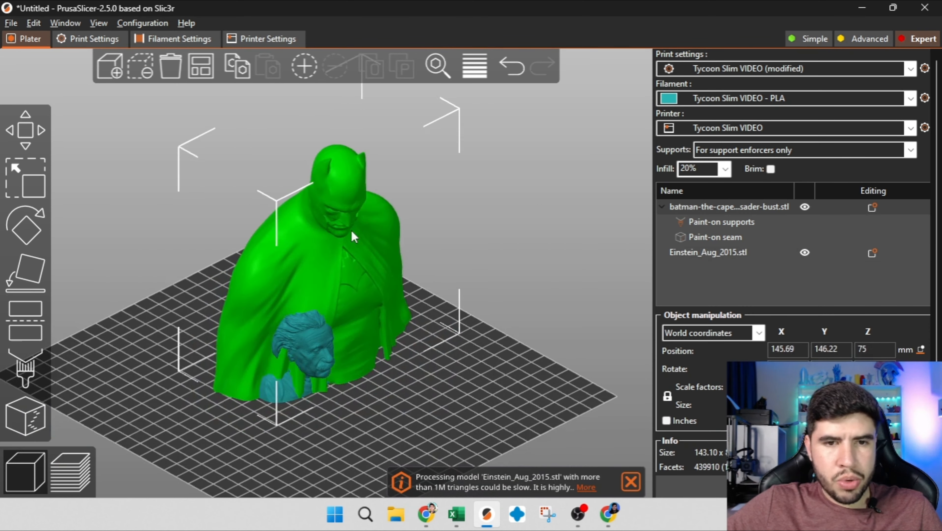
drag(354, 188, 352, 204)
drag(379, 386, 343, 376)
right_drag(343, 375, 328, 247)
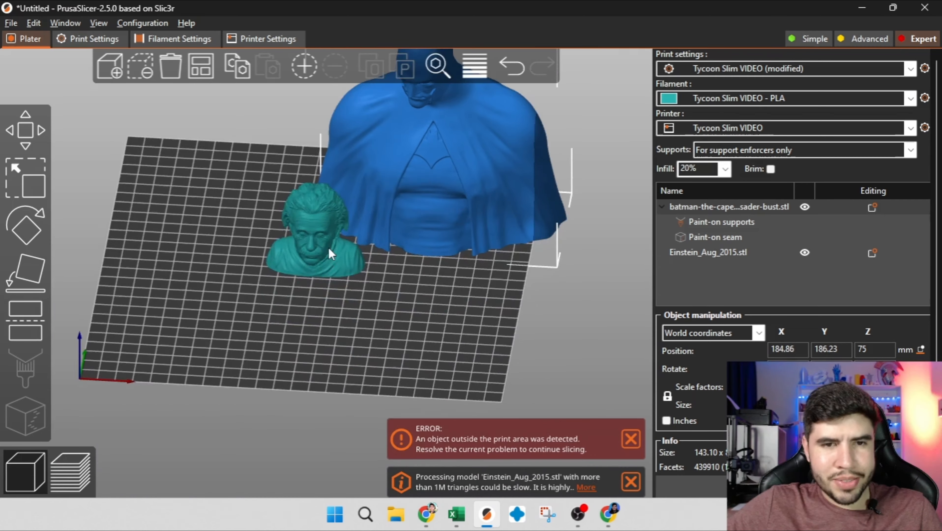
mouse_move(320, 249)
mouse_down()
mouse_move(278, 261)
mouse_move(309, 255)
mouse_up()
click(309, 255)
drag(354, 208, 378, 197)
key(a)
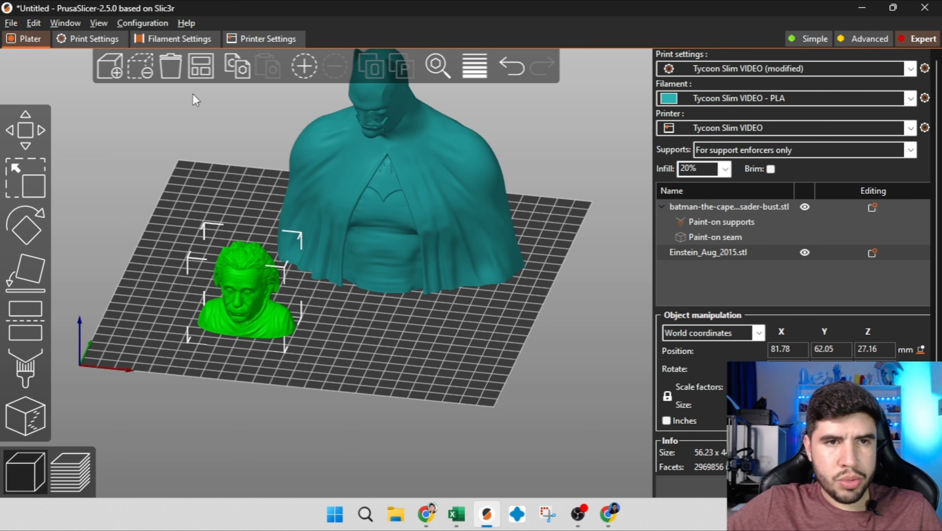
Try deleting the Einstein bust and clearing the whole plate, and undo the deletions.
click(143, 68)
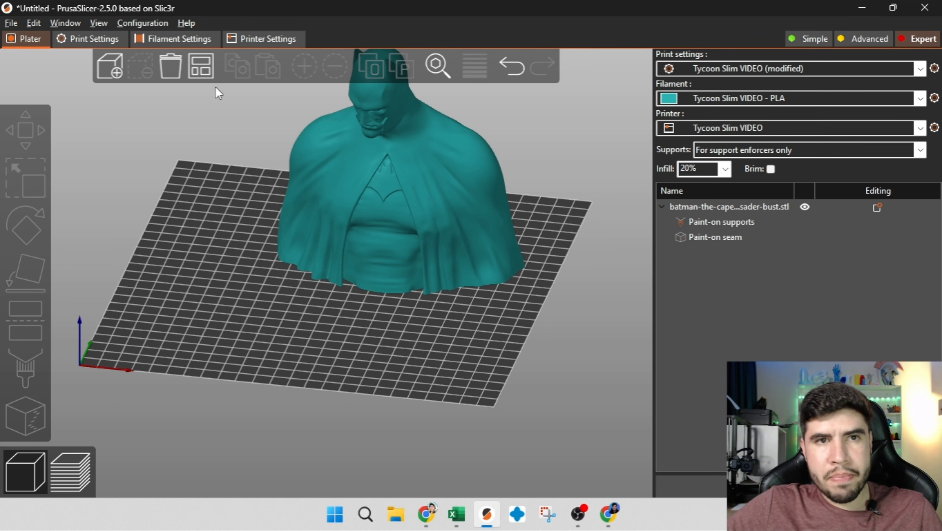
scroll(229, 278, down, 3)
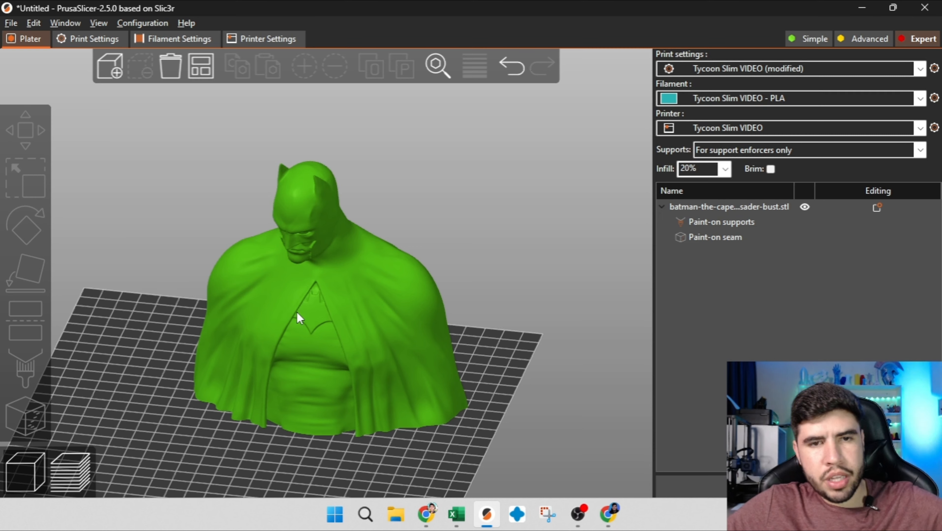
key(ctrl+z)
click(169, 66)
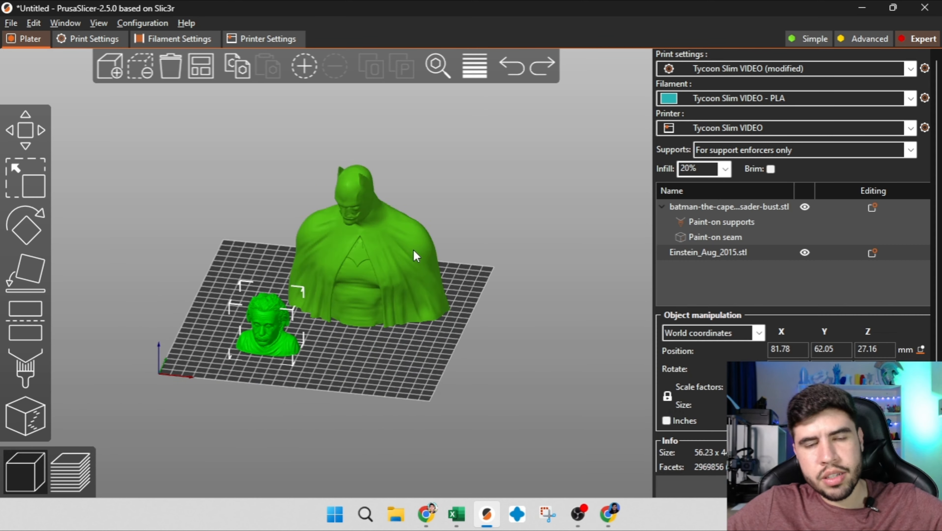
key(ctrl+z)
Delete the Einstein bust and auto-arrange the remaining Batman bust on the bed.
click(138, 62)
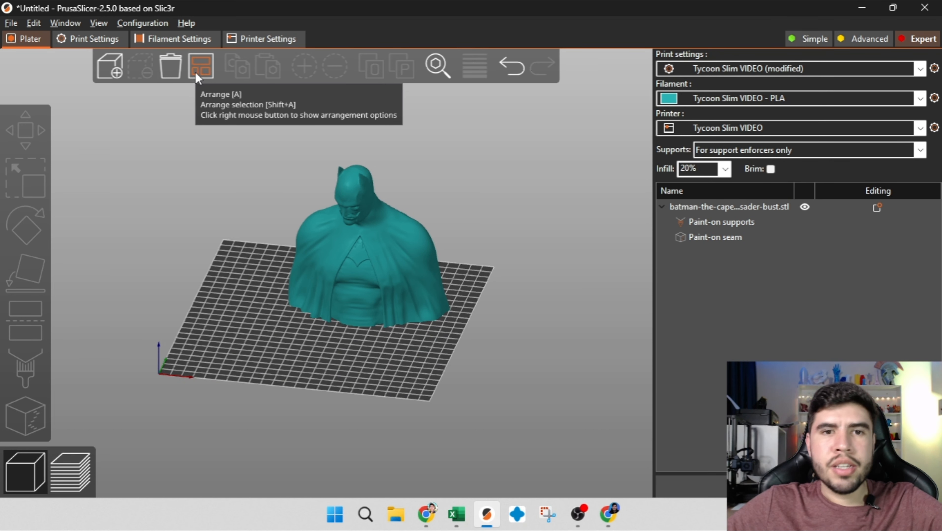
click(196, 72)
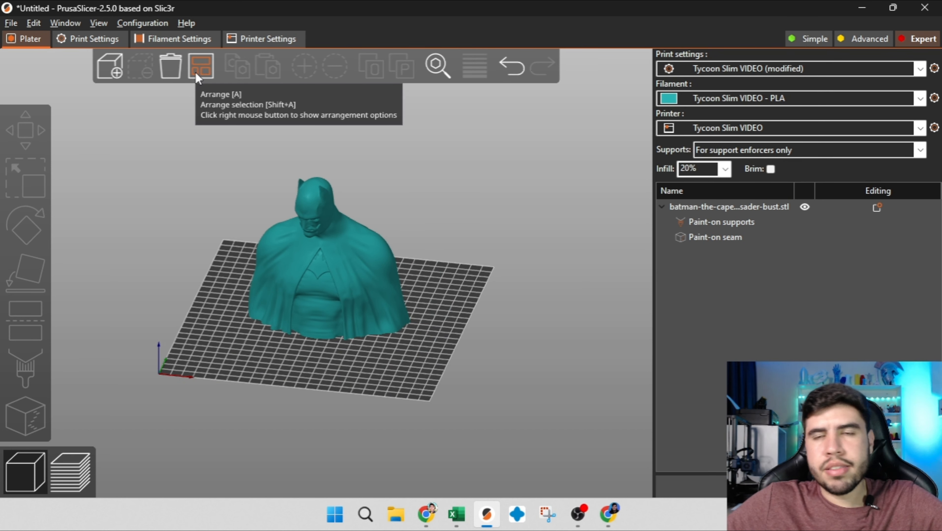
Add a box, a cylinder and a sphere to the plate and auto-arrange them around the Batman bust.
right_click(355, 353)
mouse_move(388, 359)
click(478, 361)
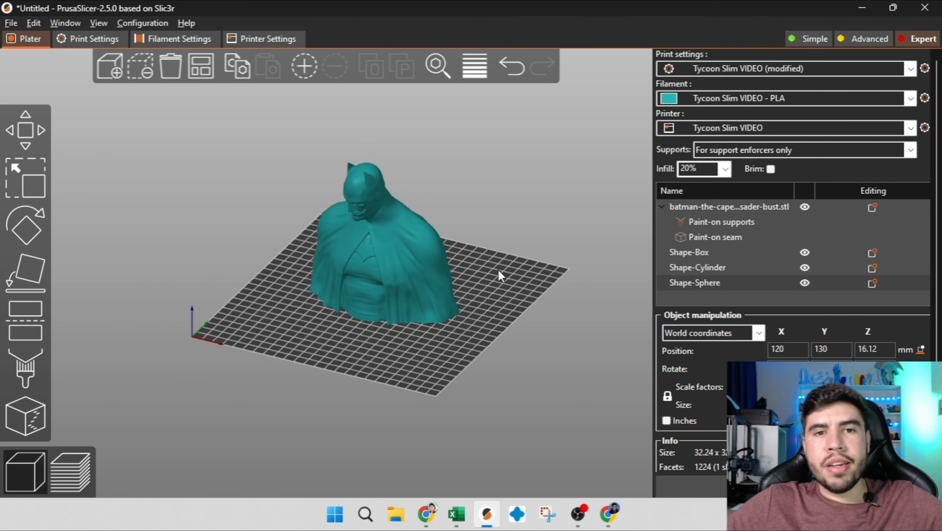
click(198, 68)
mouse_move(536, 293)
mouse_down()
mouse_move(498, 299)
mouse_move(540, 307)
mouse_move(533, 301)
mouse_up()
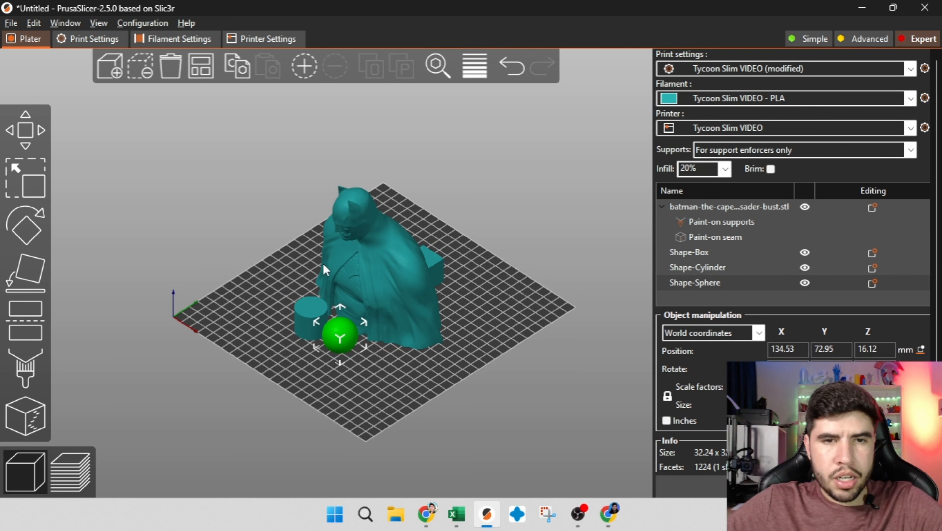
Copy the sphere to the clipboard and add several instances of the Batman bust.
click(241, 69)
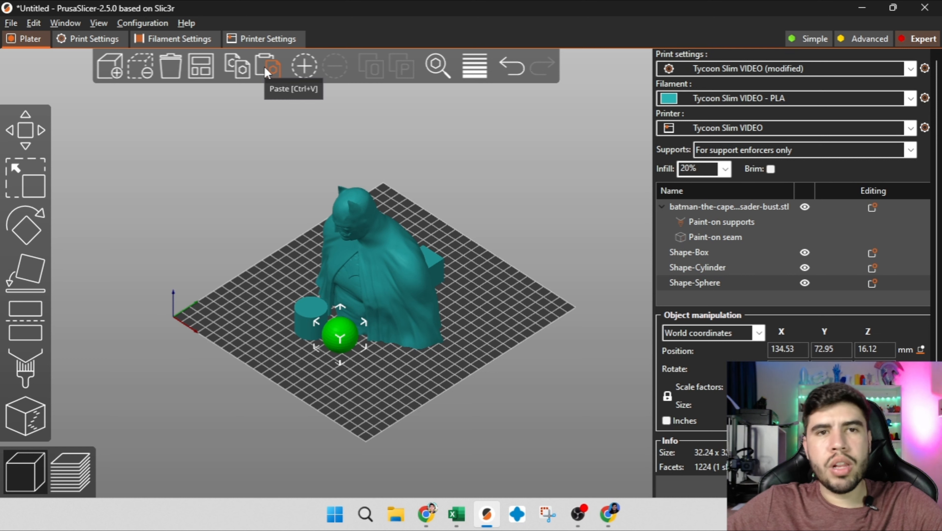
click(387, 262)
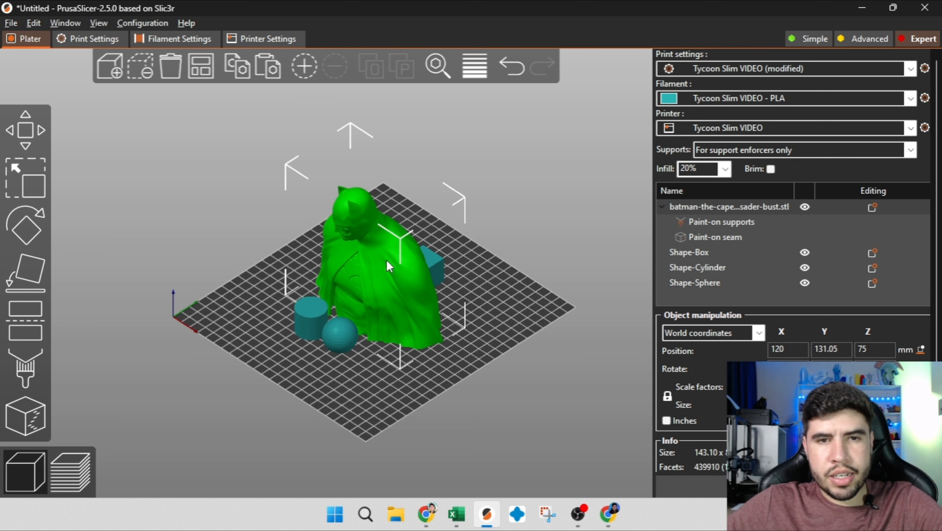
click(303, 67)
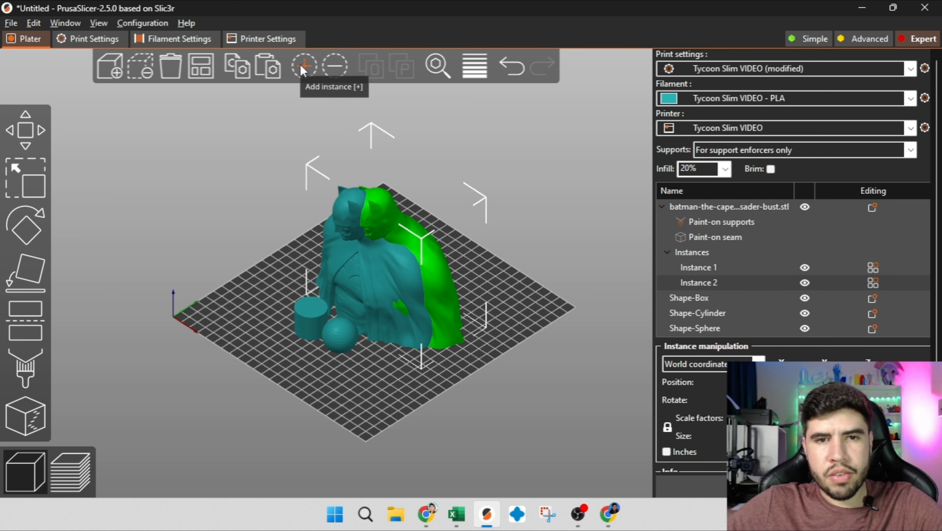
click(304, 67)
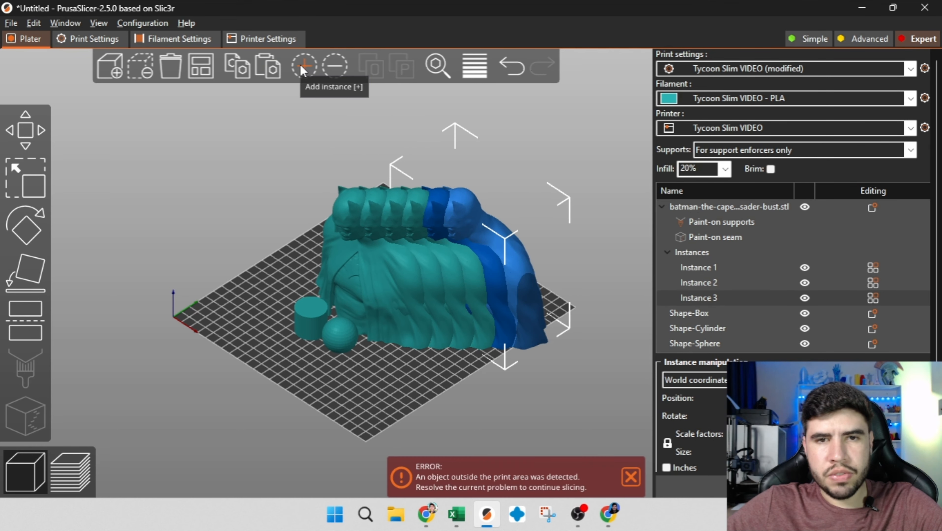
click(314, 68)
click(314, 68)
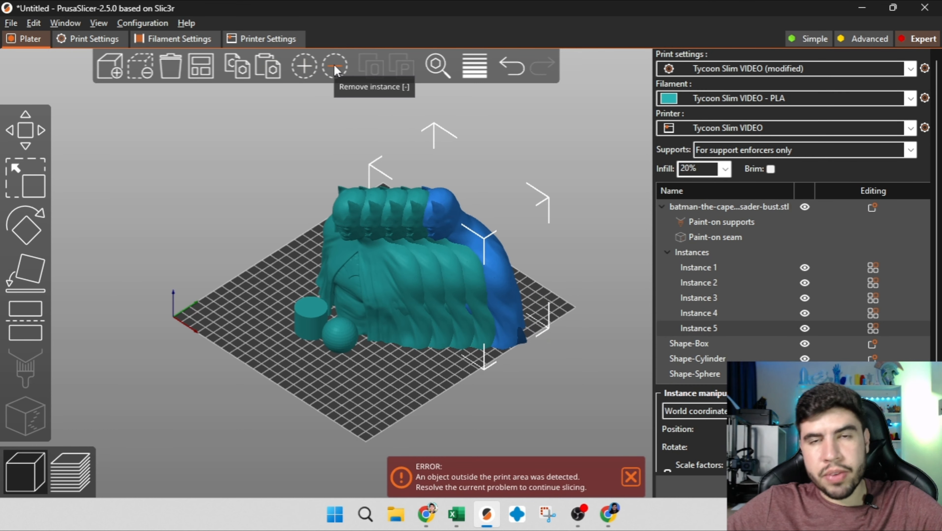
Remove the extra Batman bust instances until only the original is left, and clear the selection.
click(335, 67)
click(335, 67)
click(335, 67)
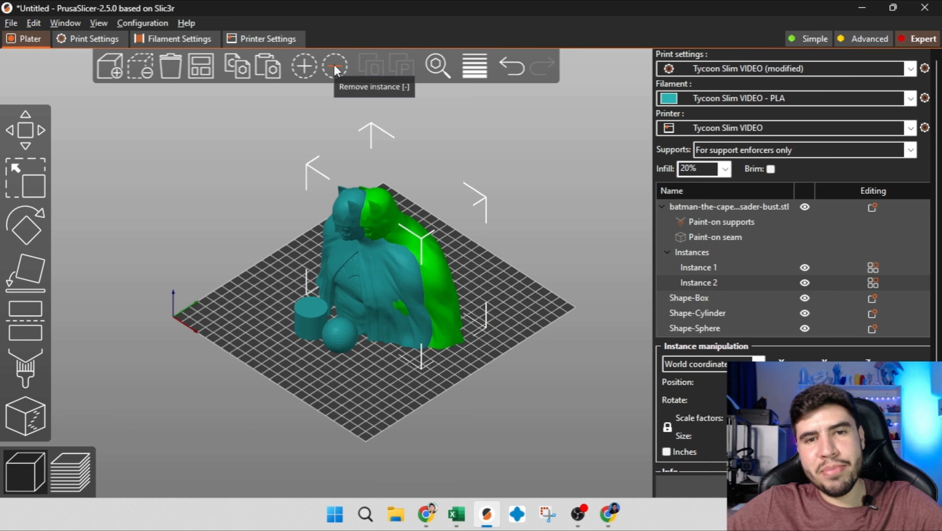
click(334, 67)
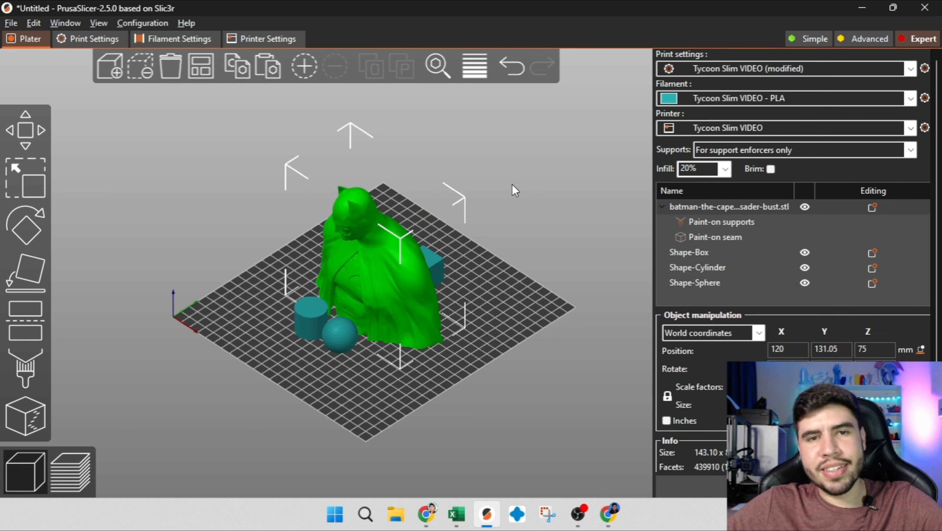
click(513, 249)
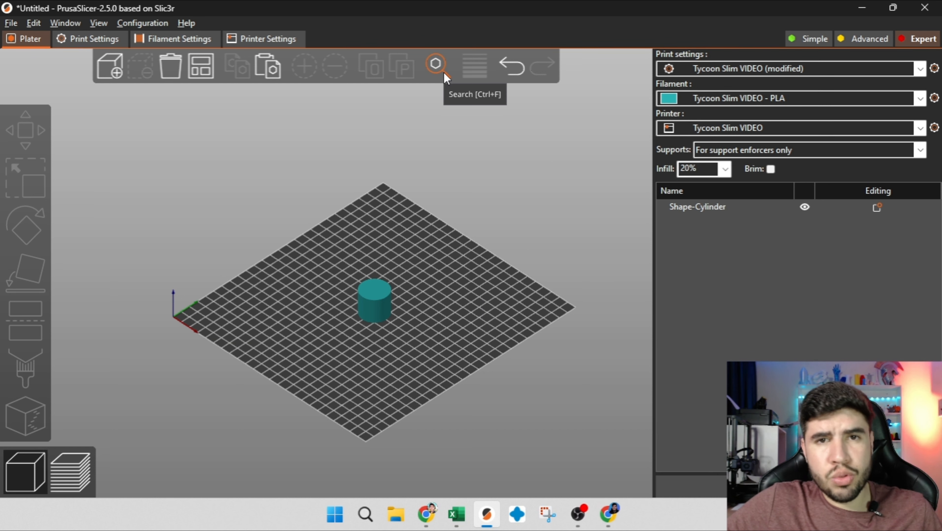
Search the slicer settings for "LAYER" and look through the matching options.
click(436, 64)
text(LAYER)
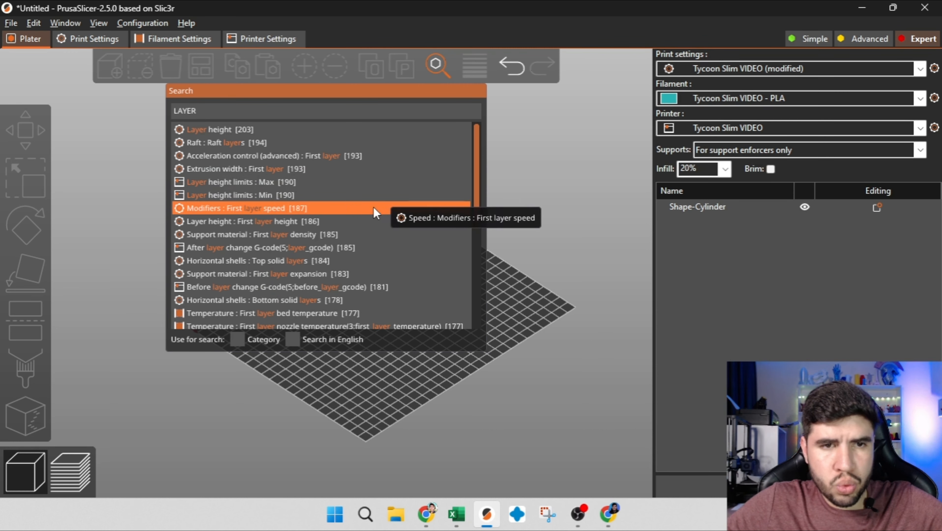
scroll(374, 209, down, 5)
scroll(374, 209, up, 5)
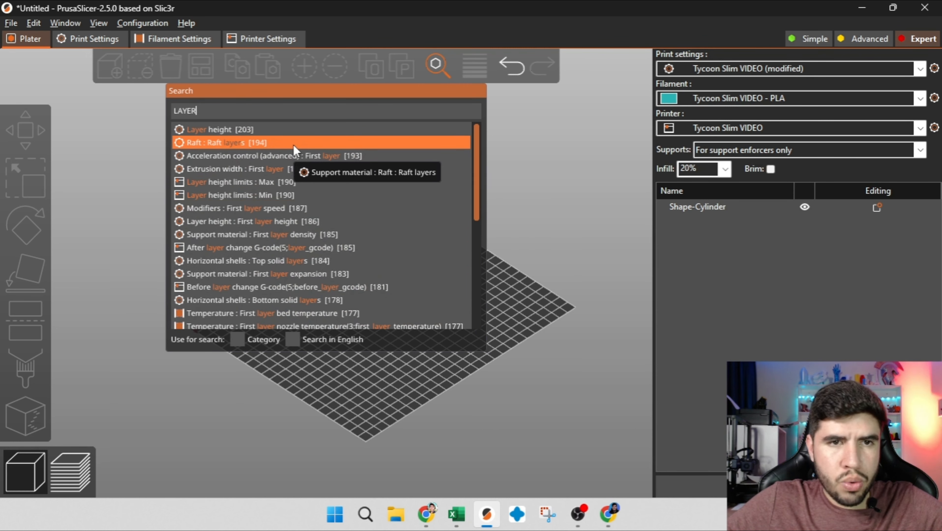
Search the settings for "INFILL", open the Bottom fill pattern option, and return to the 3D editor.
key(BackSpace)
key(BackSpace)
key(BackSpace)
key(BackSpace)
key(BackSpace)
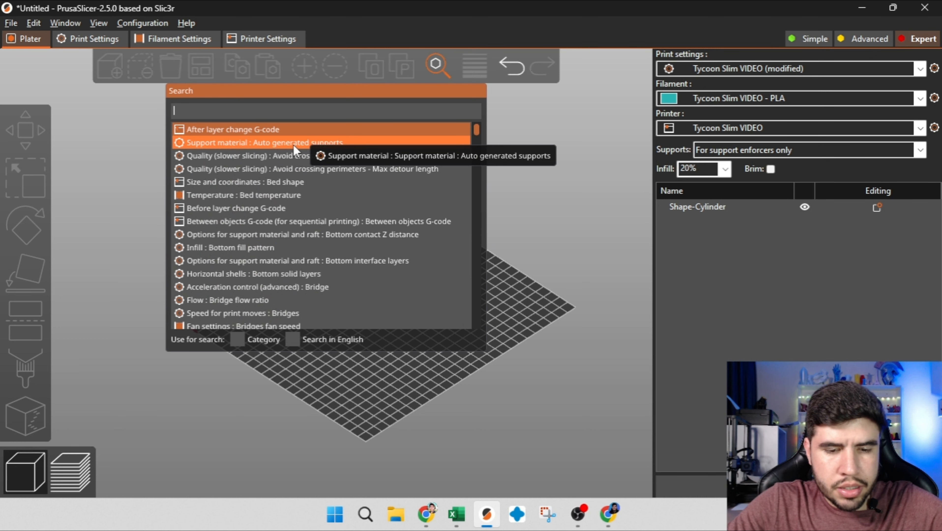
text(INFILL)
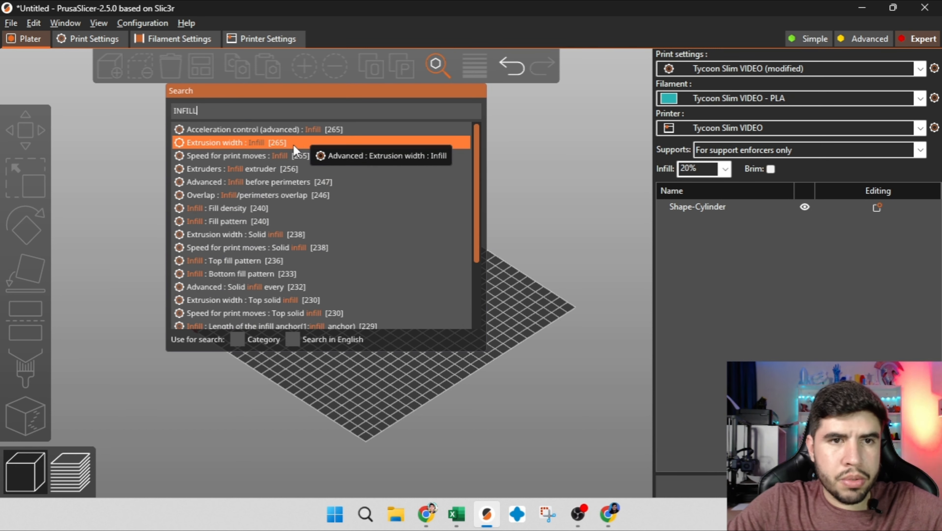
scroll(307, 176, down, 3)
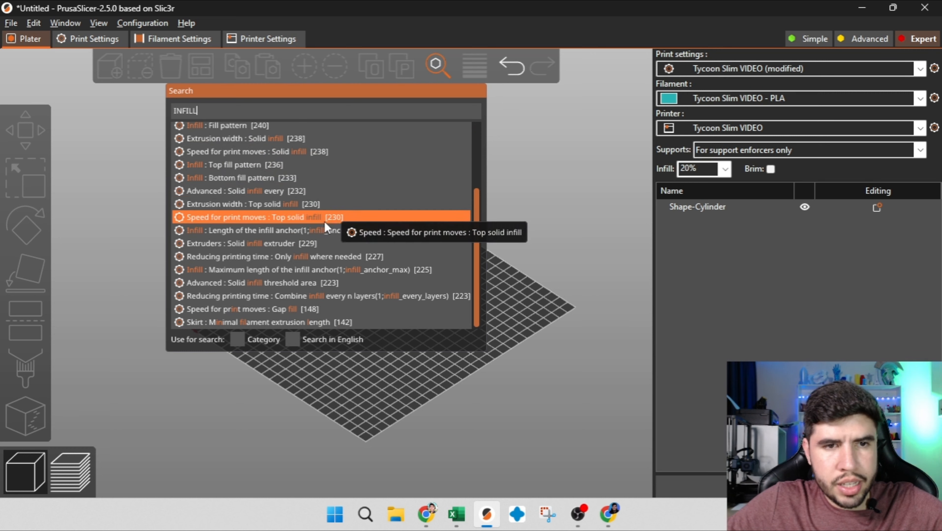
click(303, 179)
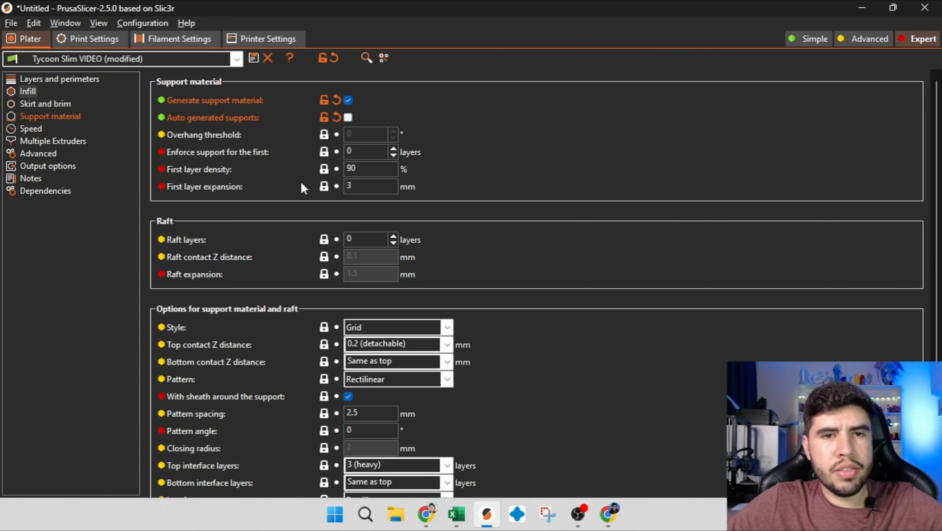
click(23, 36)
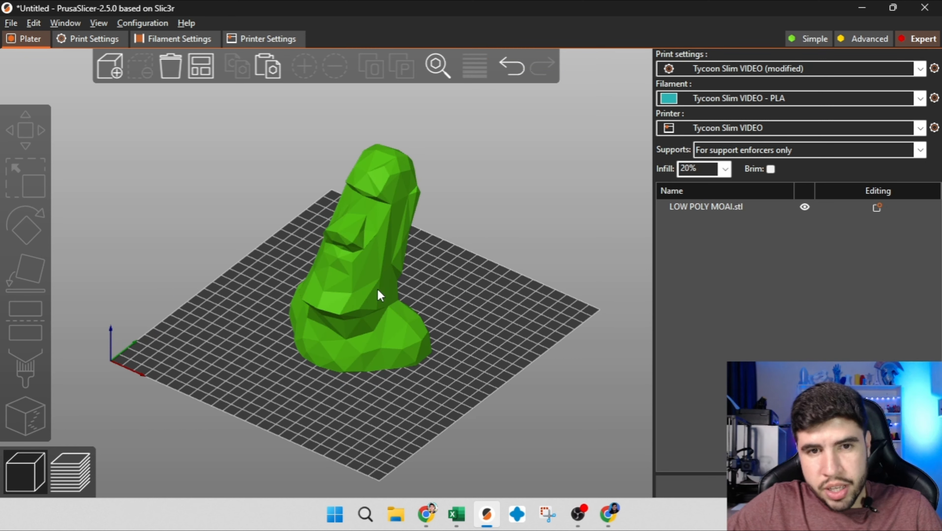
Open variable layer height editing for the low poly moai and set the adaptive Quality / Speed to 0.89.
click(378, 290)
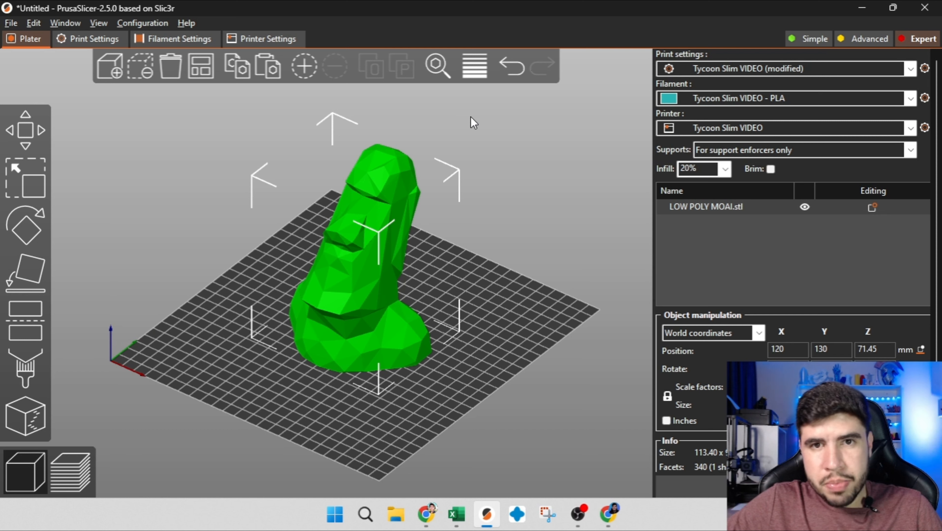
click(479, 65)
middle_drag(490, 242, 420, 200)
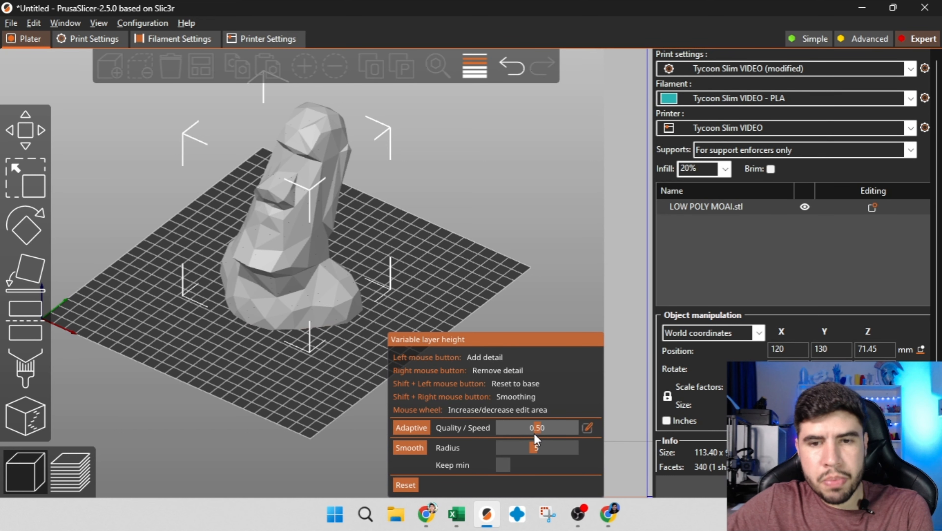
drag(536, 429, 566, 431)
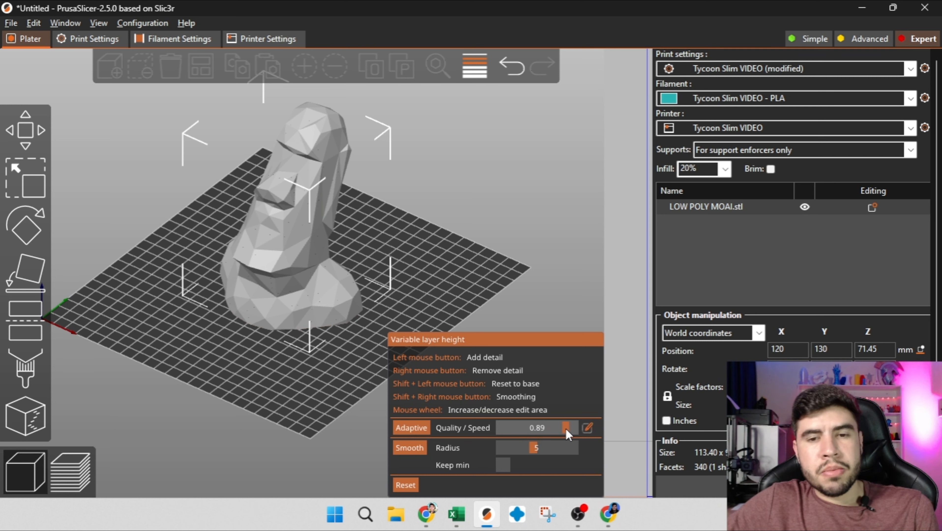
Set the adaptive Quality / Speed to 0.20 and apply the adaptive layer heights to the low poly moai.
drag(566, 431, 511, 435)
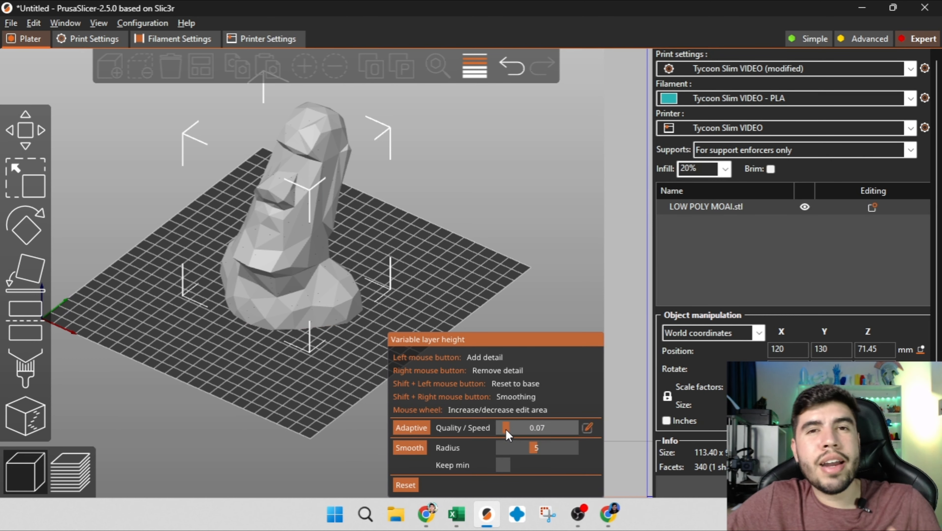
drag(506, 429, 516, 428)
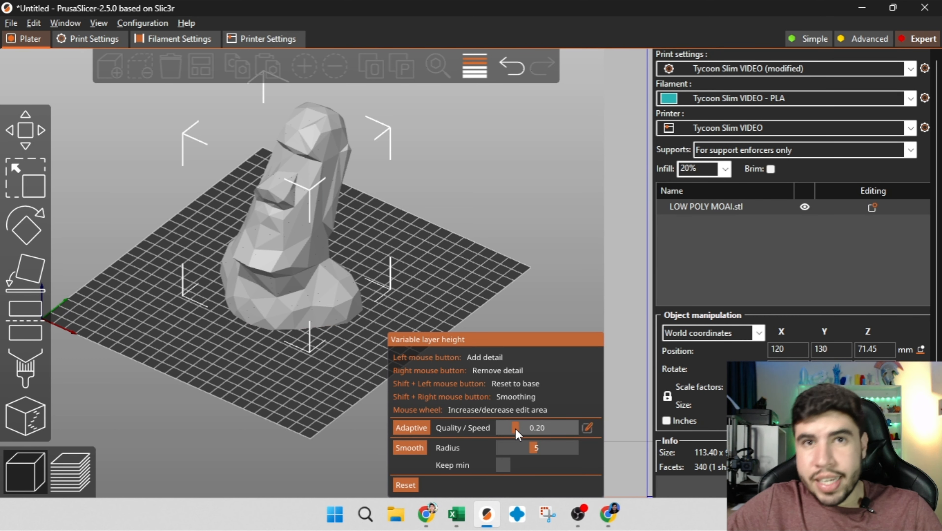
click(419, 431)
drag(366, 233, 437, 259)
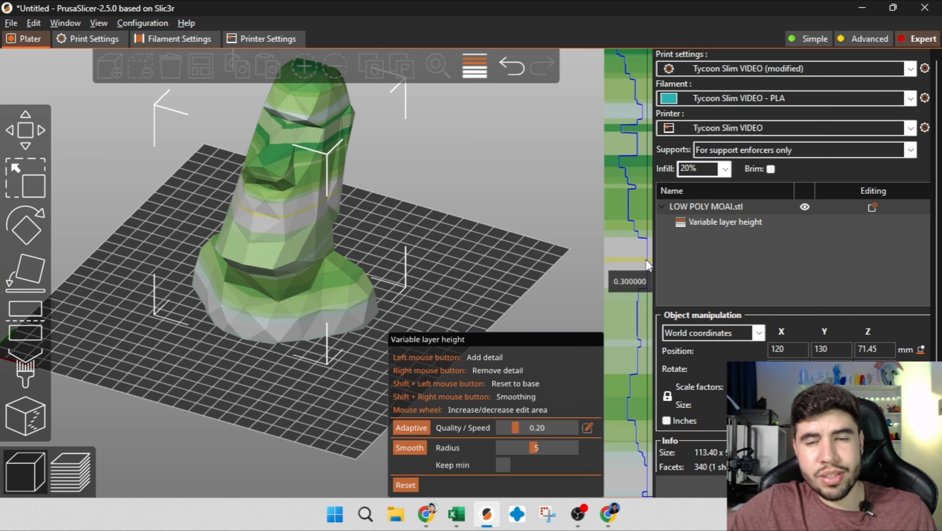
Apply adaptive layer heights to the moai with Quality / Speed at 0.90, and reset the layer height profile.
drag(515, 427, 567, 429)
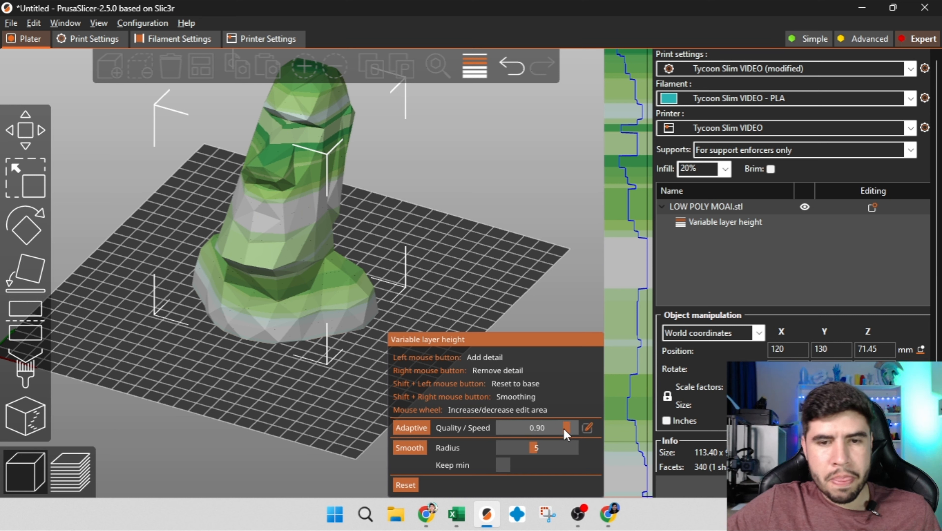
click(412, 427)
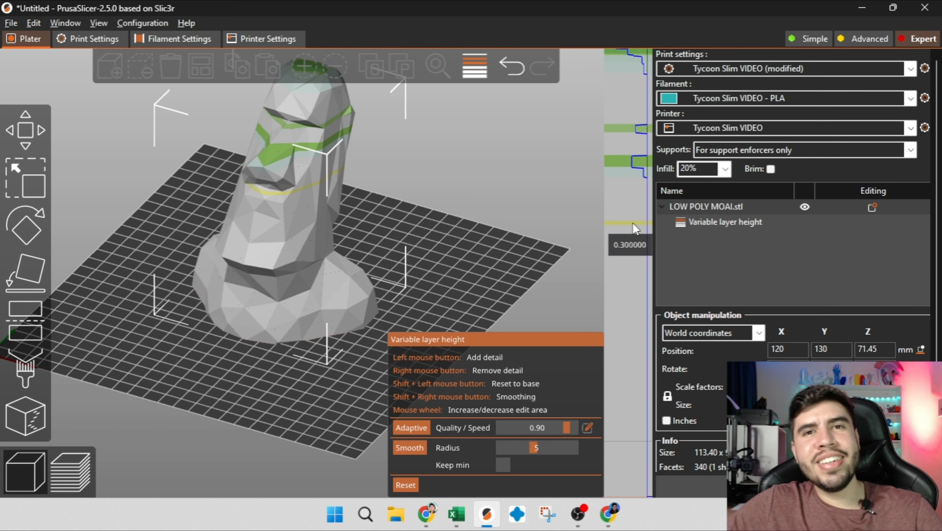
click(415, 482)
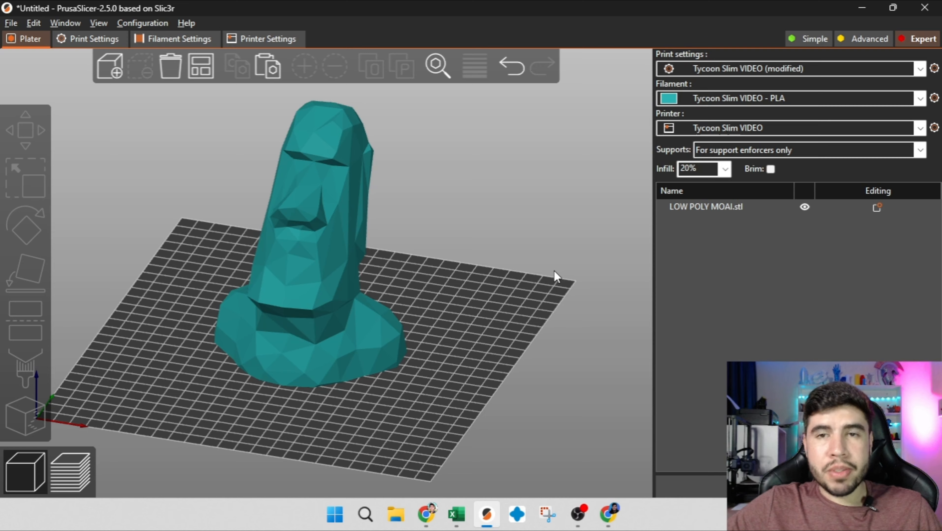
mouse_move(555, 271)
mouse_down()
mouse_move(539, 276)
mouse_move(553, 276)
mouse_up()
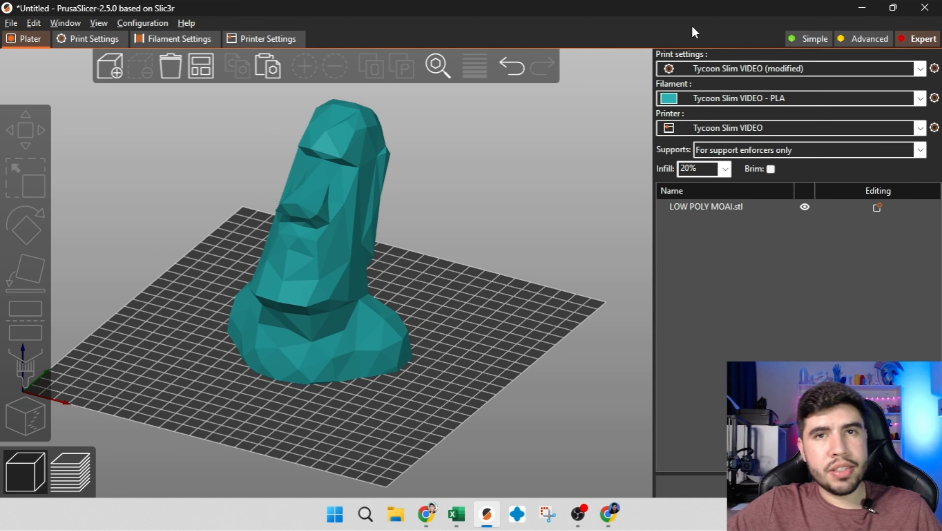
Choose the Kywoo3D Tycoon Slim - 0.4N printer with TYCOON SLIM - PLA filament, and view its available print settings.
click(713, 128)
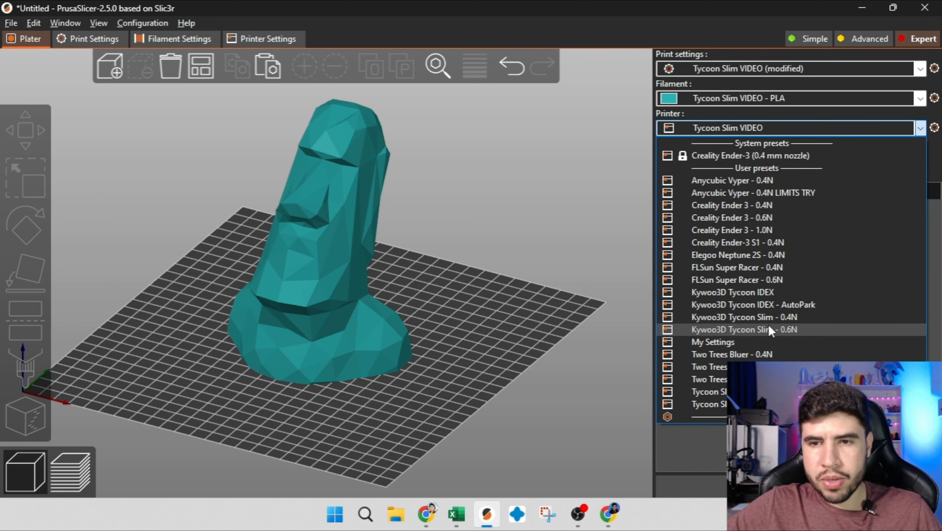
click(771, 317)
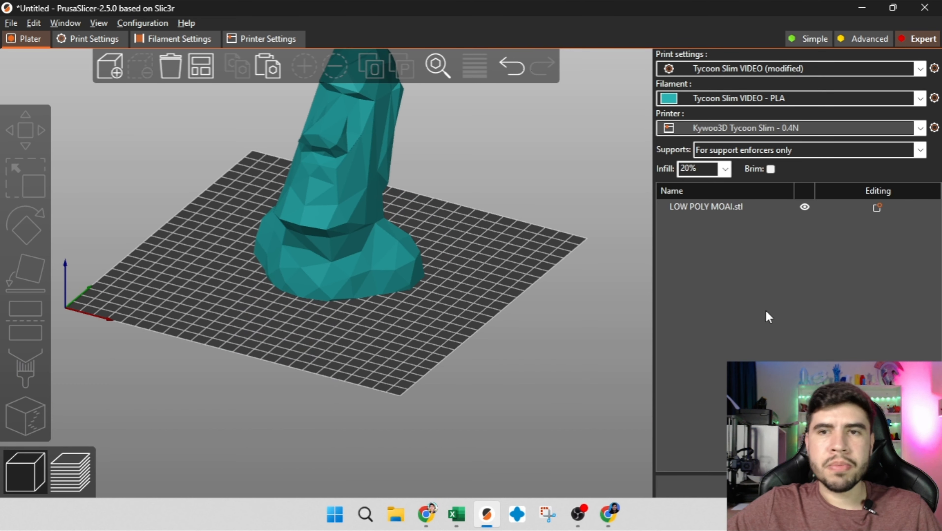
click(728, 99)
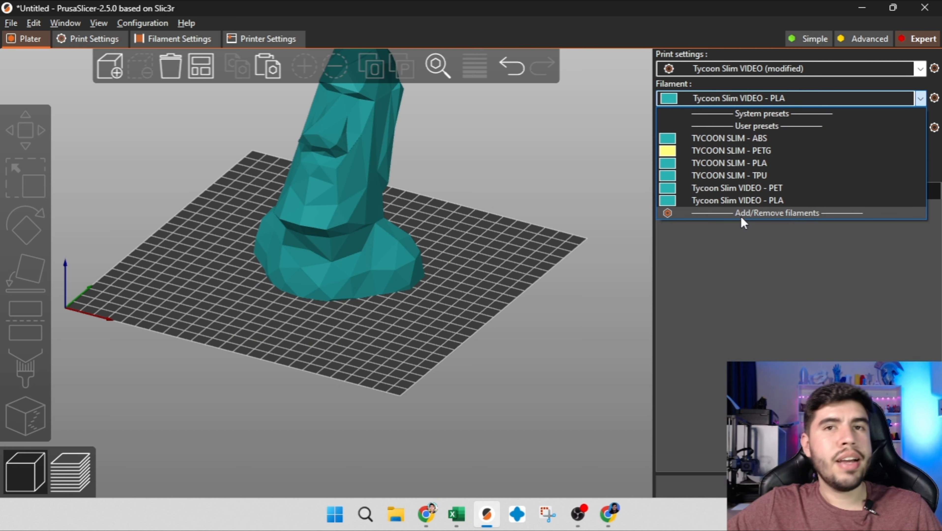
click(782, 161)
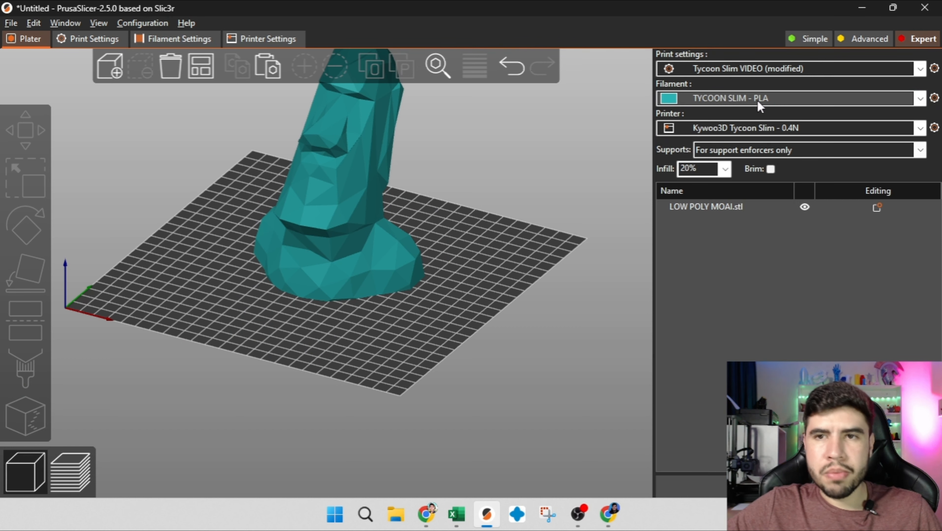
click(746, 69)
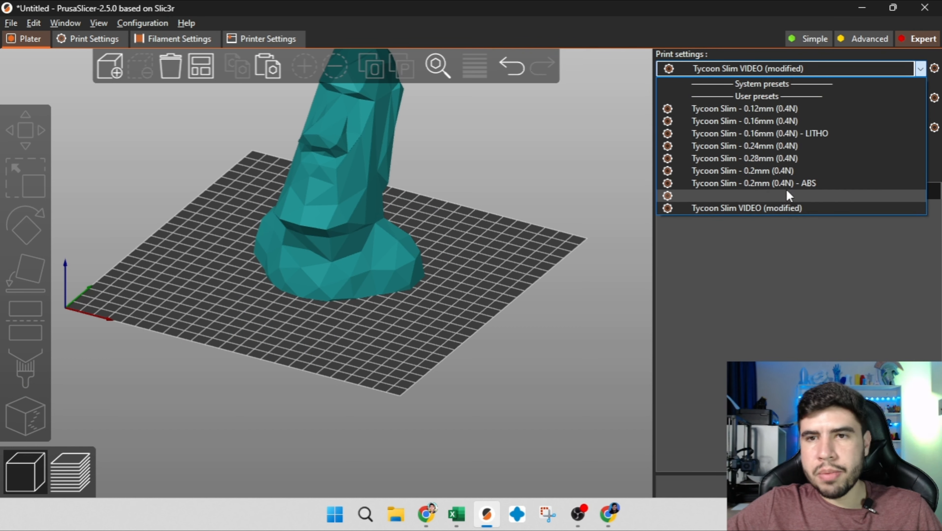
Choose the Creality Ender-3 S1 - 0.4N printer and the Ender 3 S1 - 0.2mm (0.4N) print settings, discarding the unsaved preset changes.
click(740, 128)
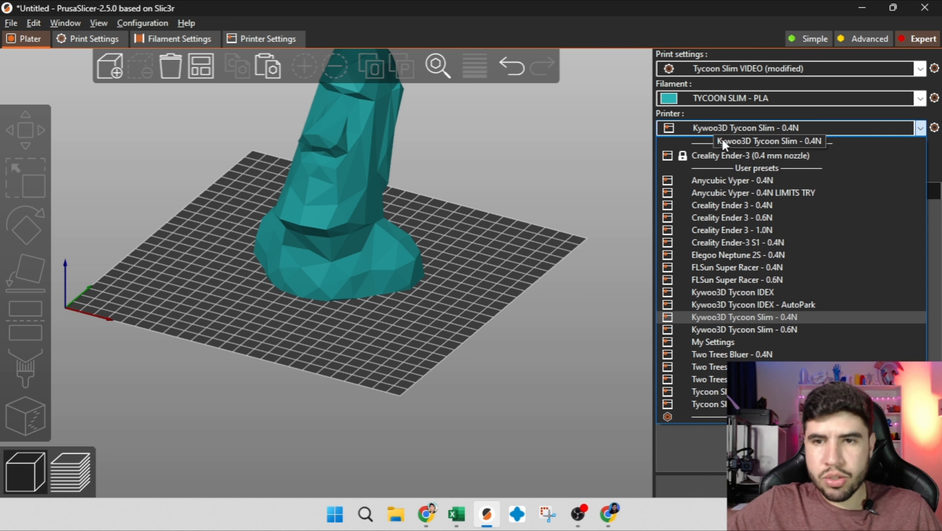
click(787, 242)
click(737, 99)
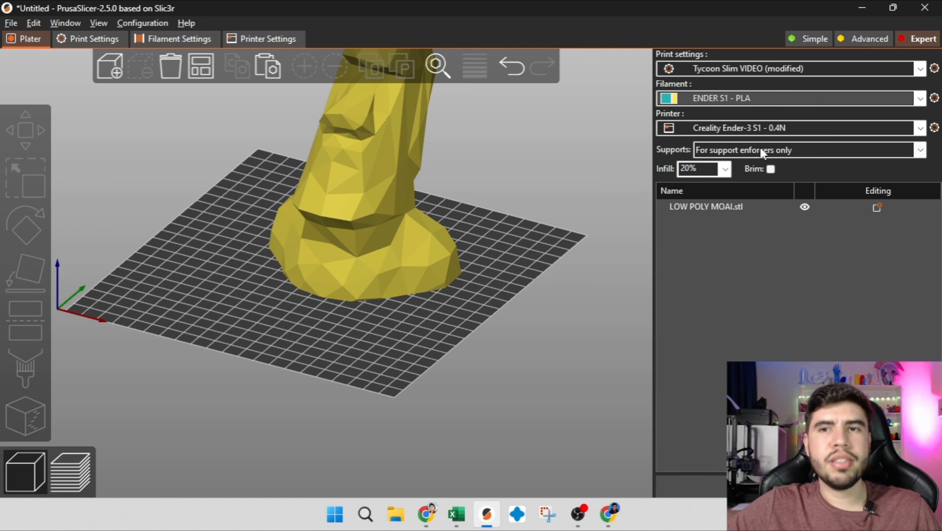
click(754, 67)
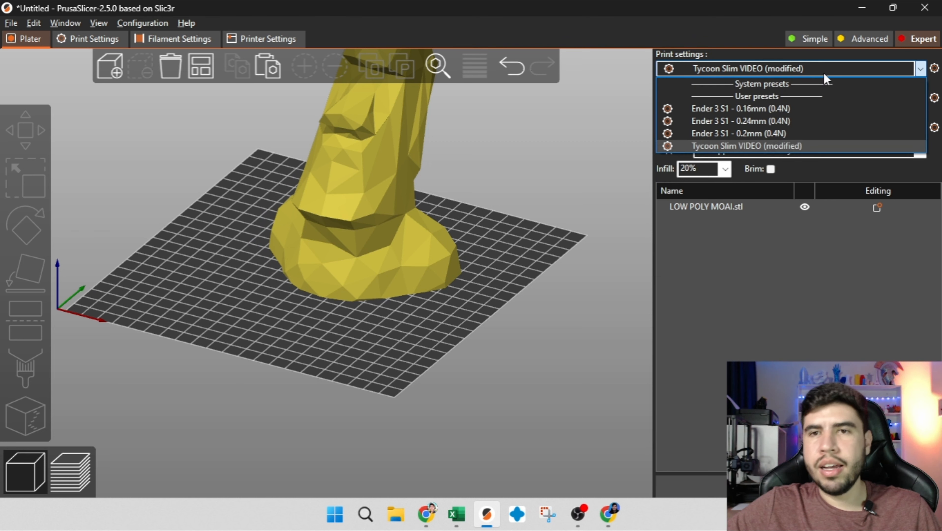
click(784, 131)
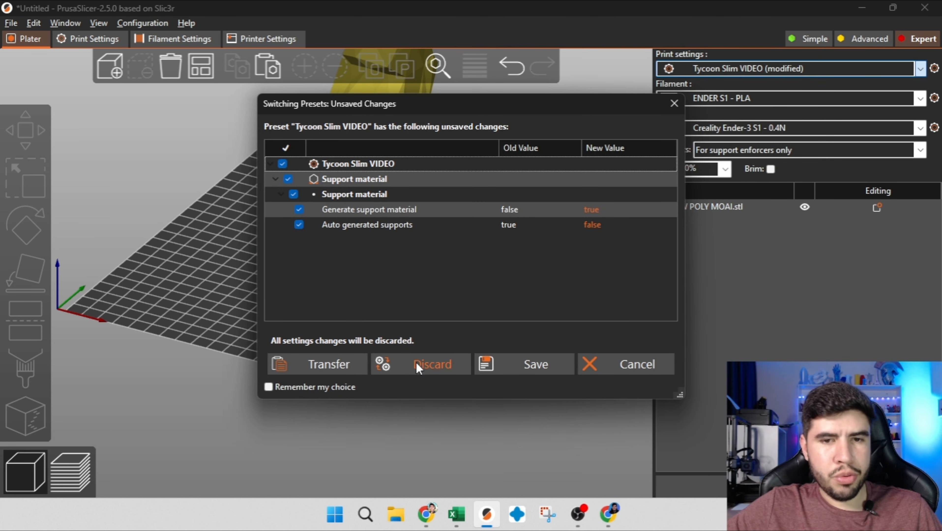
click(418, 366)
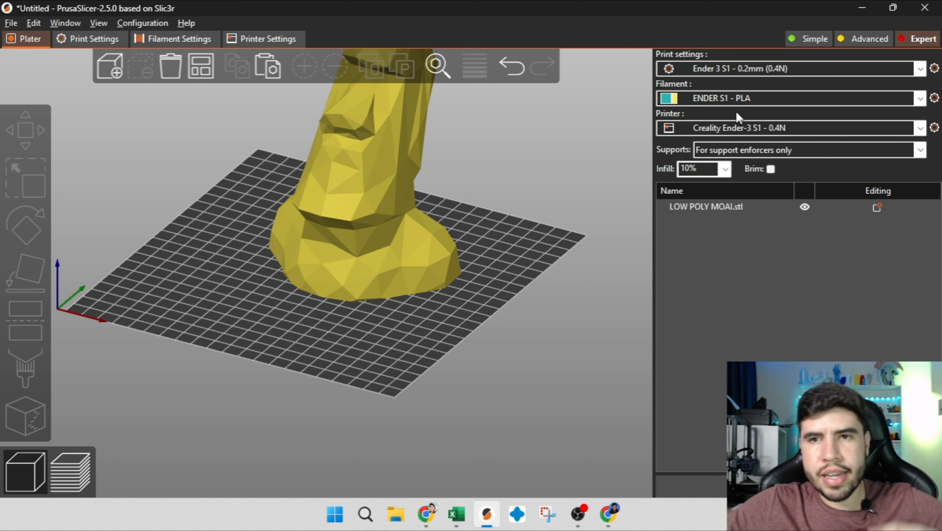
Try supports Everywhere, set supports to None, and look through the infill density options.
middle_drag(532, 156, 531, 175)
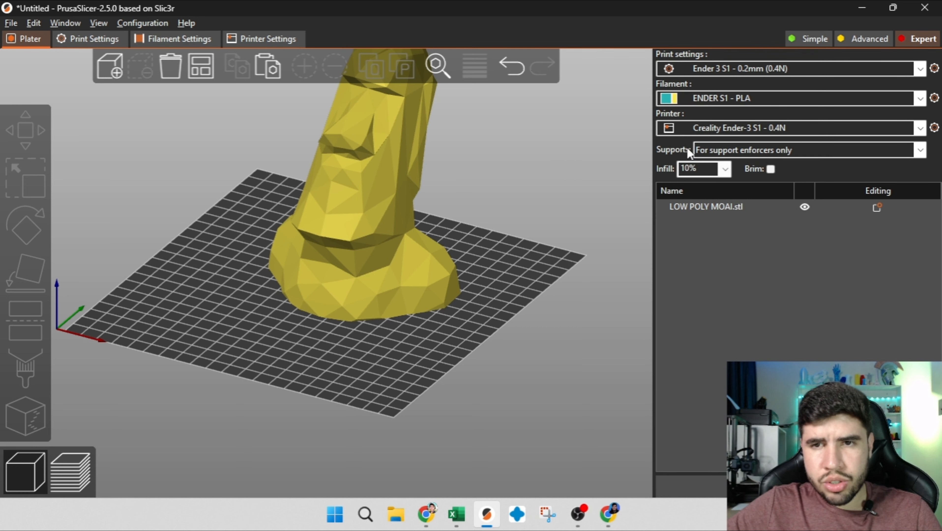
click(753, 151)
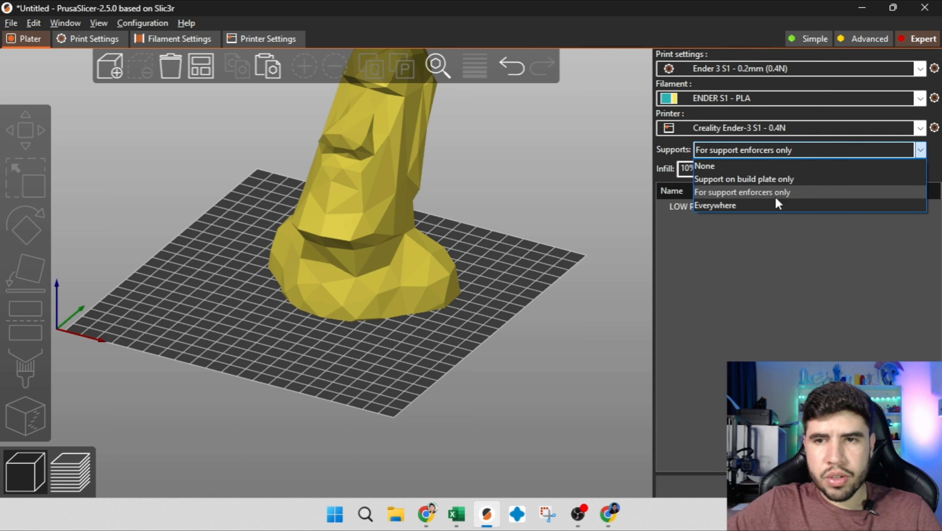
click(742, 206)
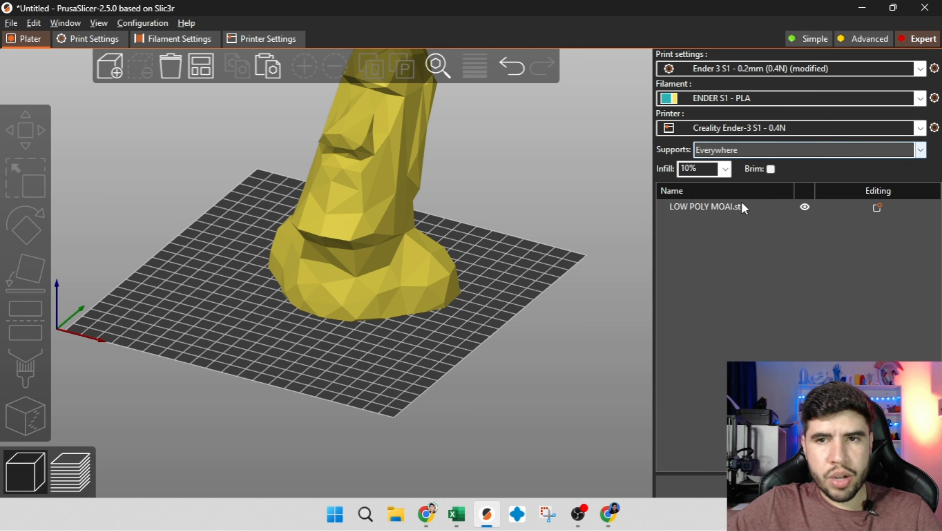
click(729, 151)
click(730, 161)
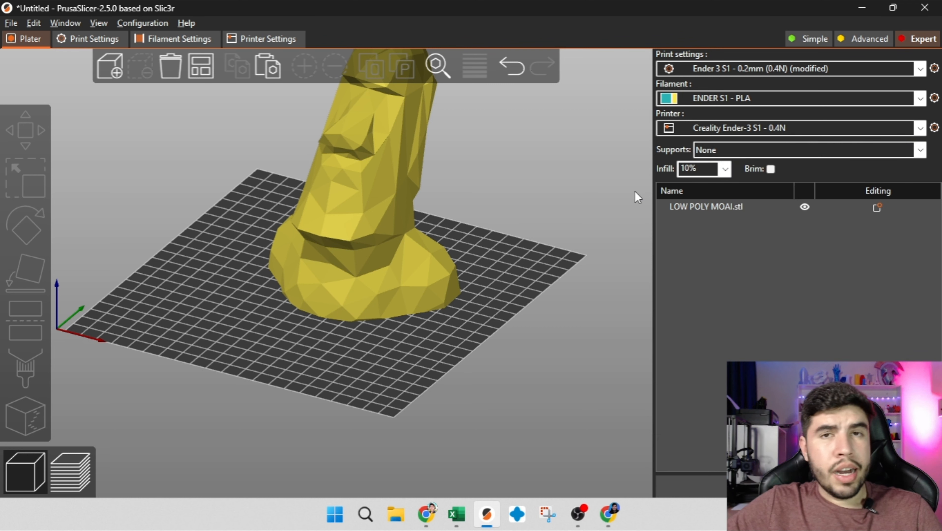
click(725, 169)
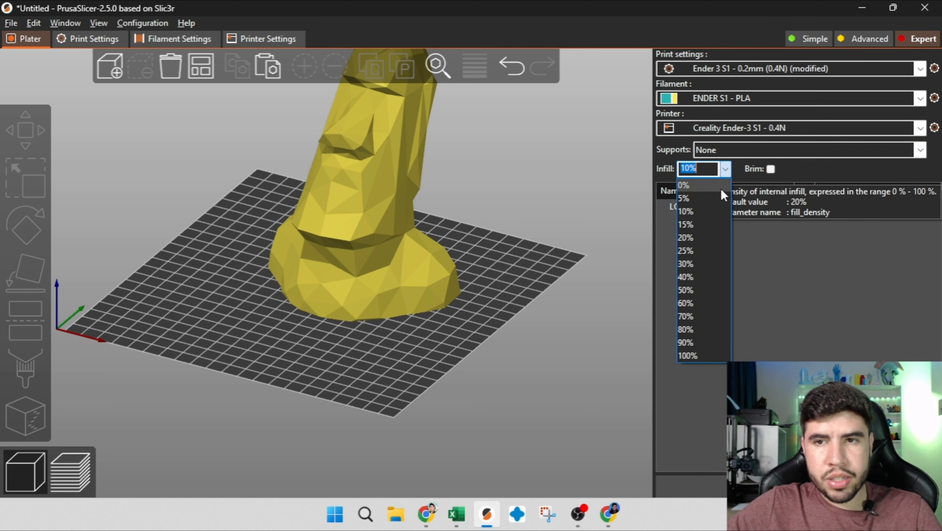
click(595, 210)
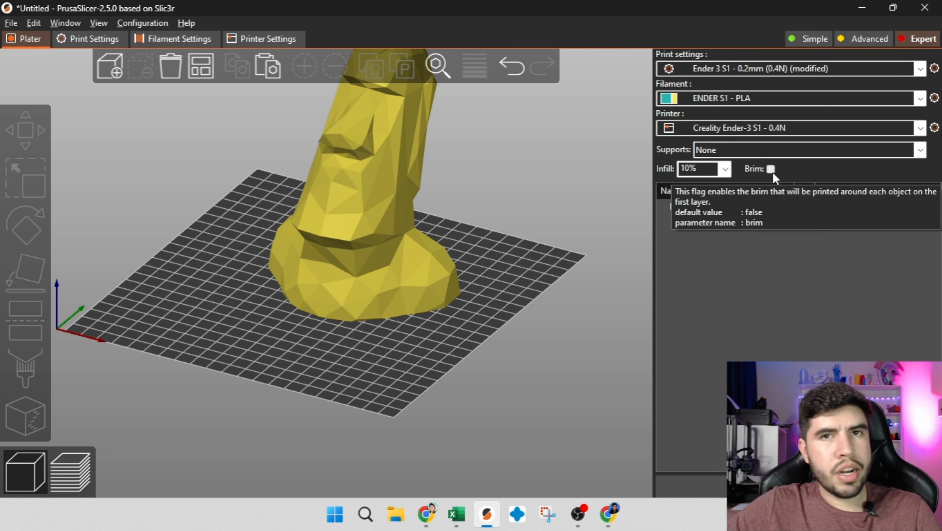
Load 3DBenchy.3mf as an added part of the low poly moai object.
drag(570, 161, 565, 164)
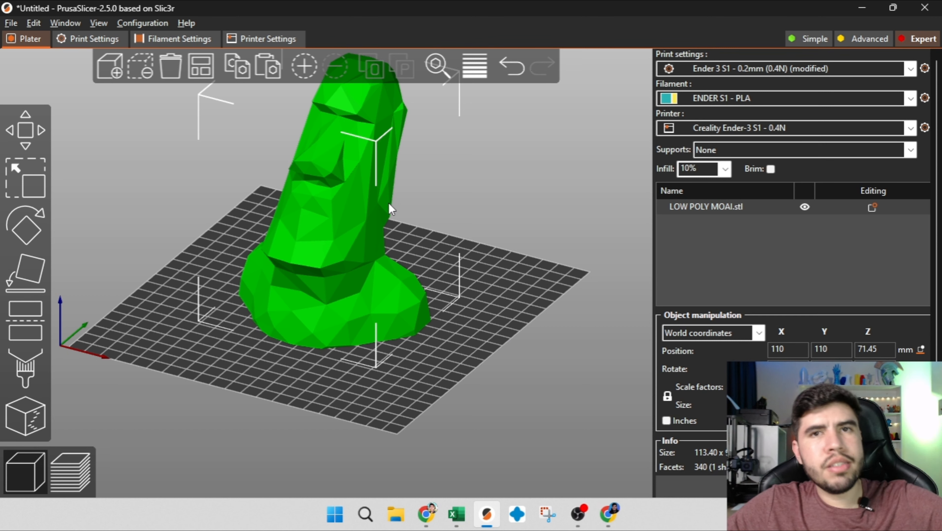
right_click(329, 258)
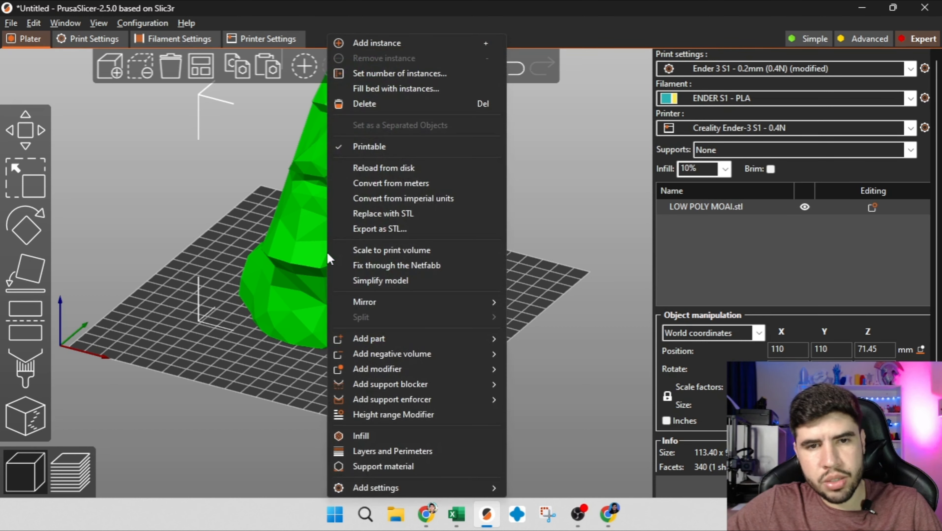
mouse_move(423, 337)
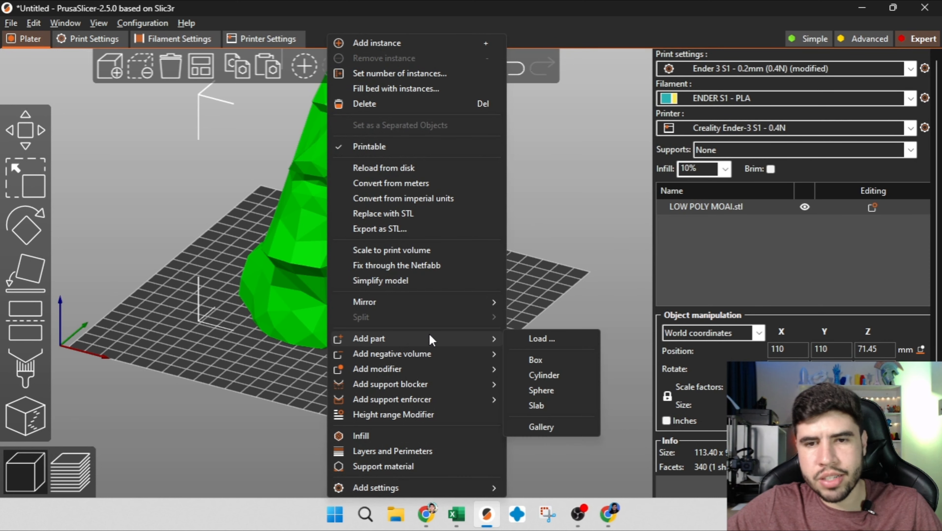
click(552, 344)
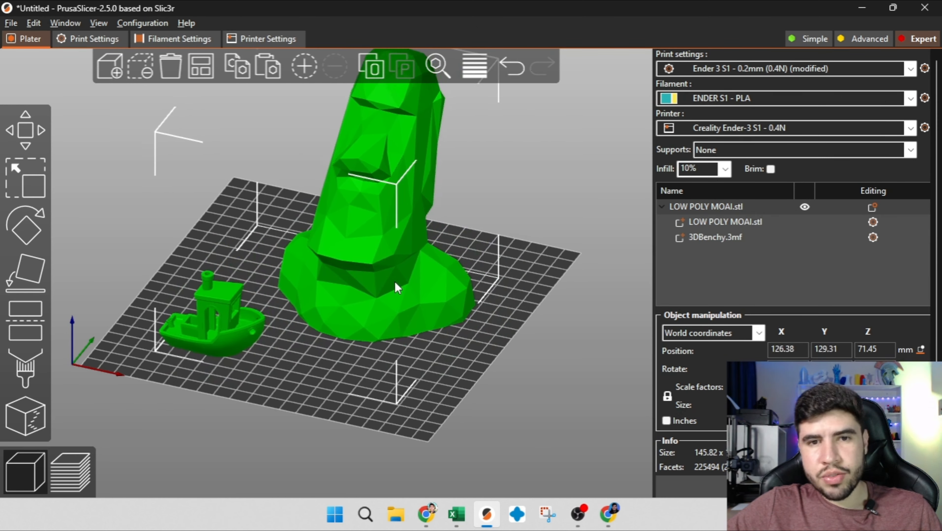
Inspect the moai and 3DBenchy parts individually and check that they select together as one object.
click(729, 222)
click(729, 238)
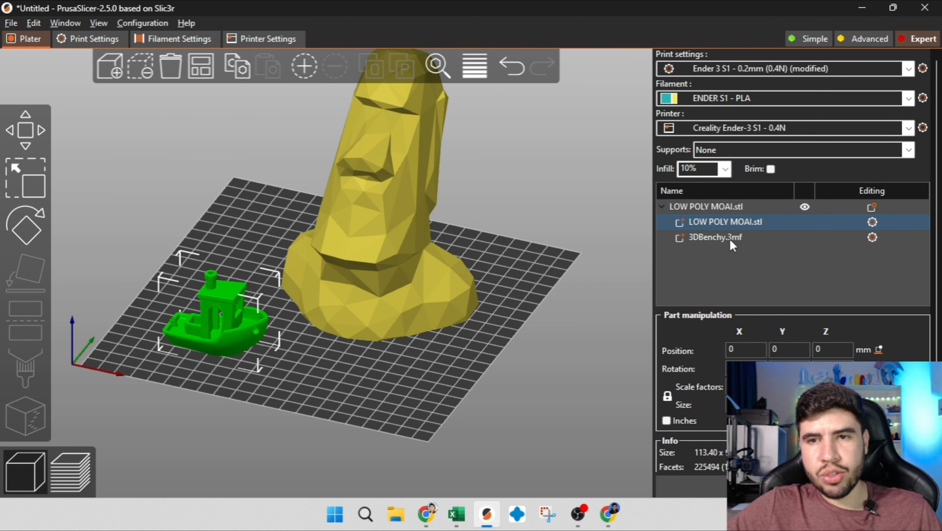
click(663, 207)
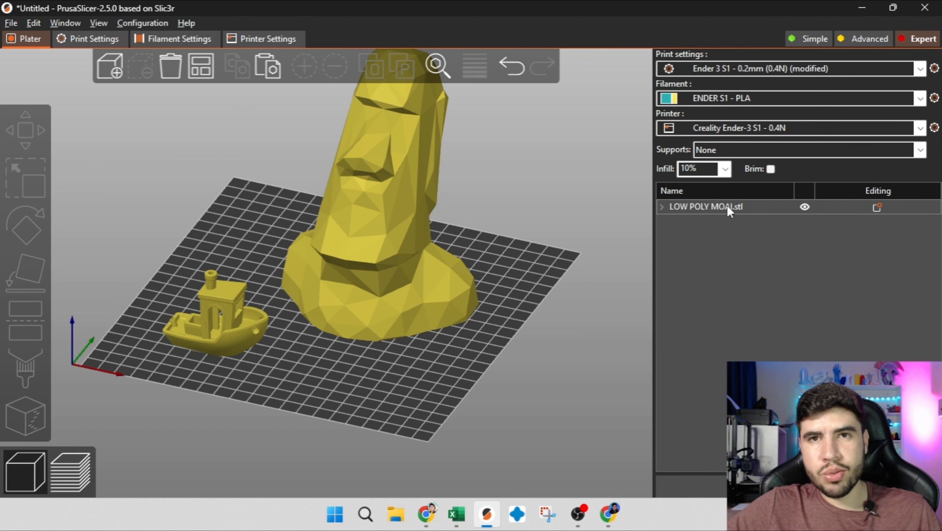
click(396, 210)
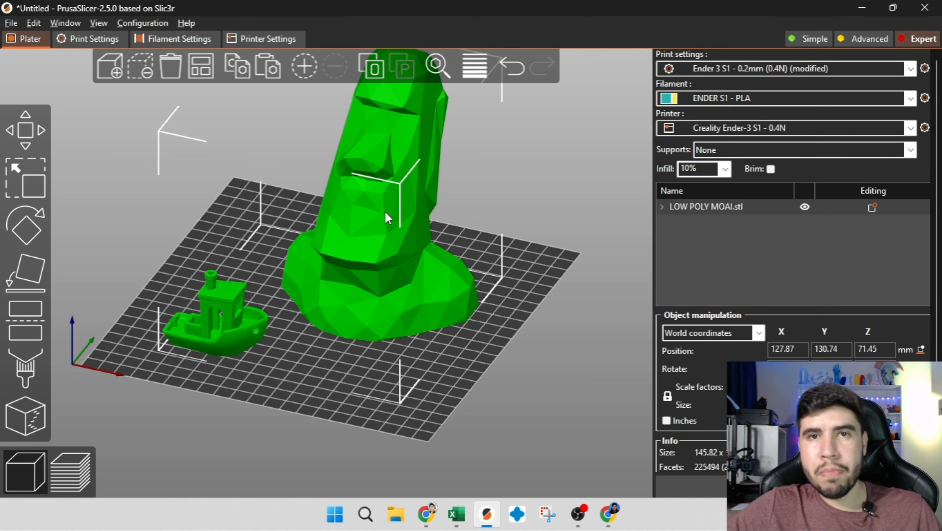
key(ctrl+z)
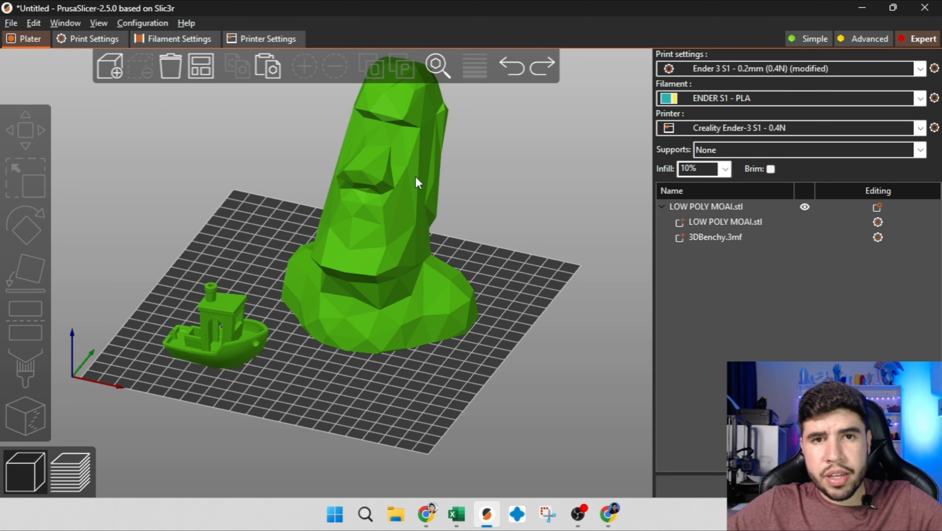
click(395, 265)
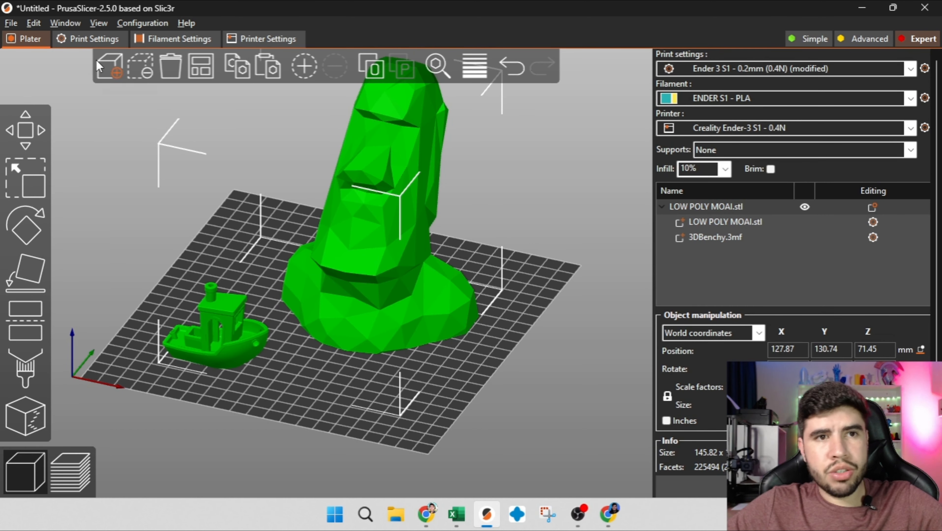
Import 3DBenchy as a separate object, arrange the objects on the bed, and select the LOW POLY MOAI.stl object.
click(112, 71)
scroll(197, 208, down, 4)
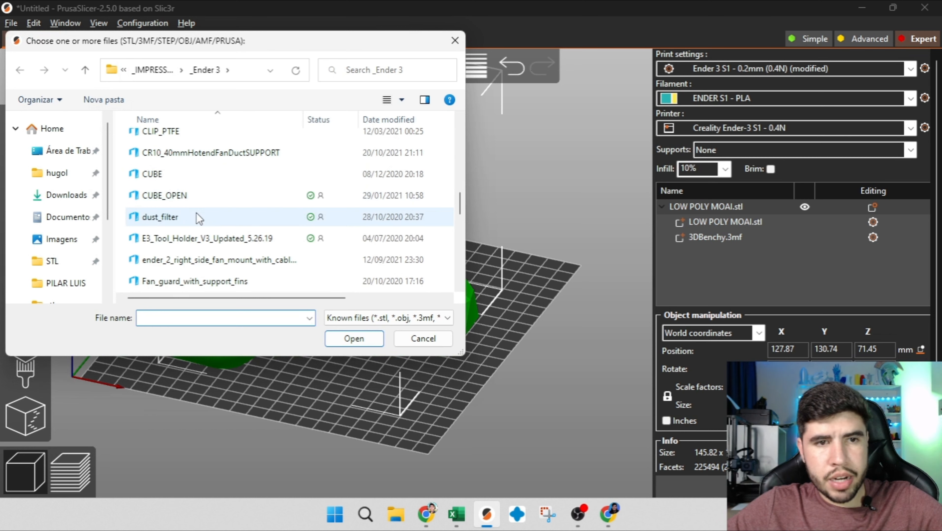
scroll(191, 156, up, 1)
scroll(189, 151, up, 3)
double_click(186, 172)
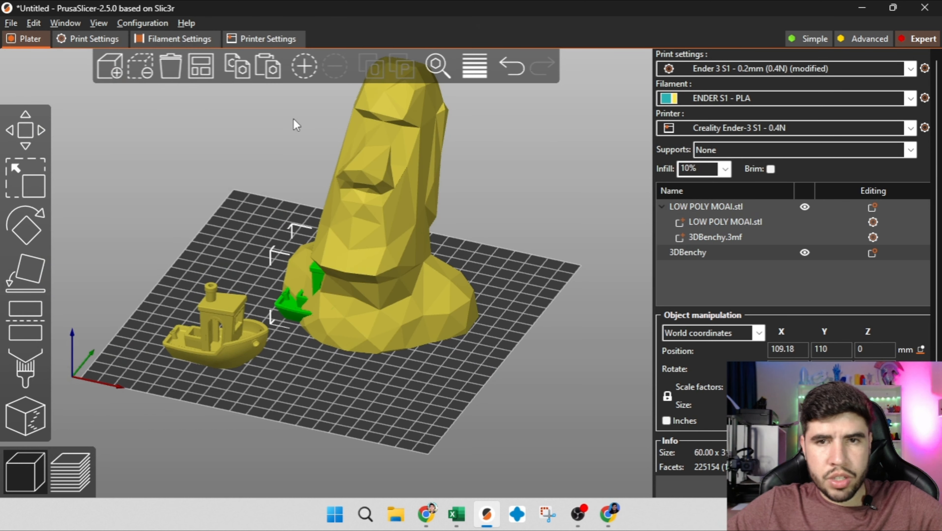
click(201, 65)
click(725, 208)
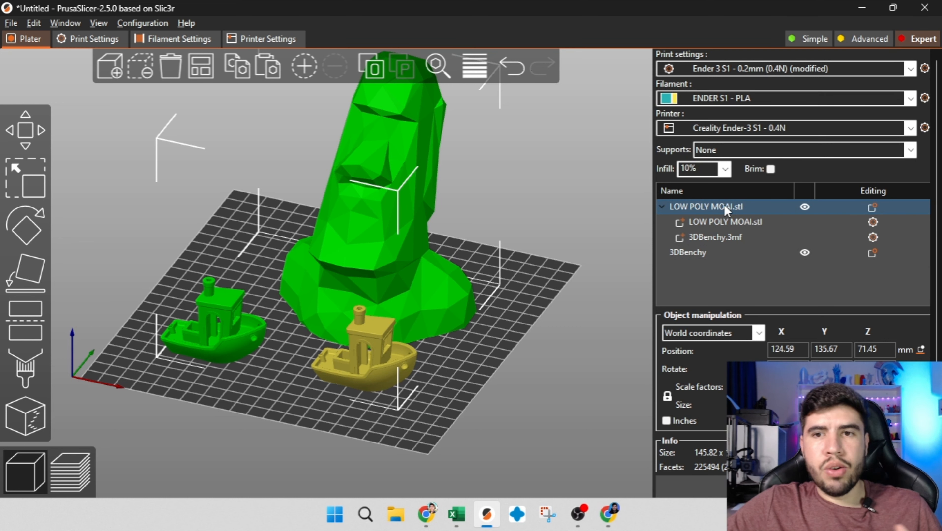
Undo the addition of the 3DBenchy.3mf part to the moai and arrange the two remaining objects on the bed.
click(730, 239)
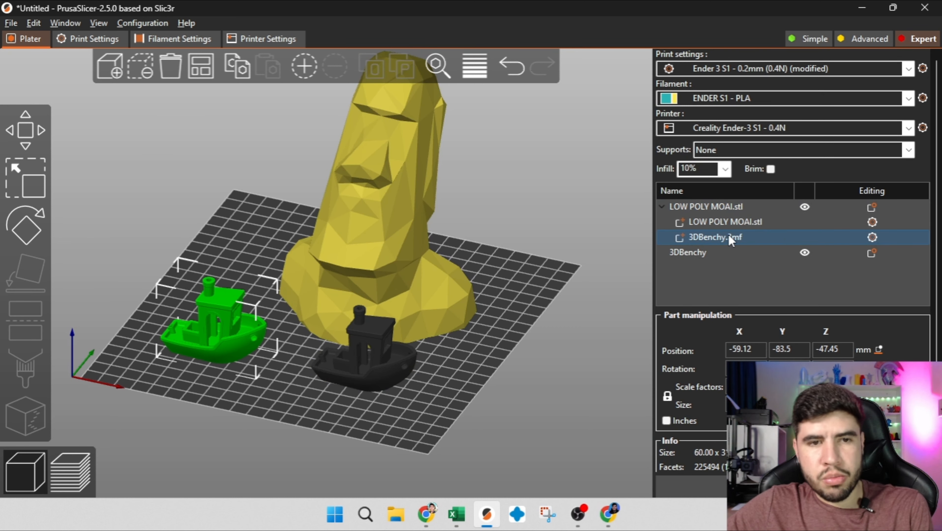
click(728, 255)
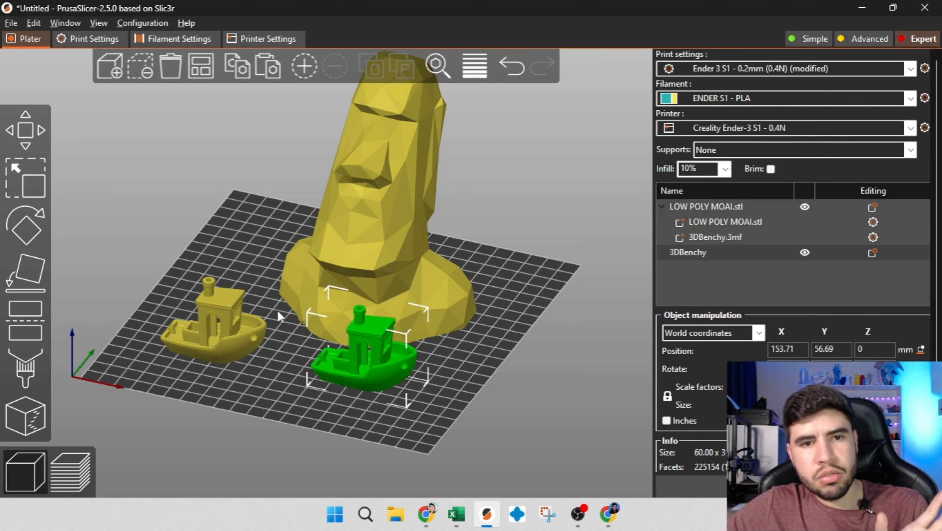
key(ctrl+z)
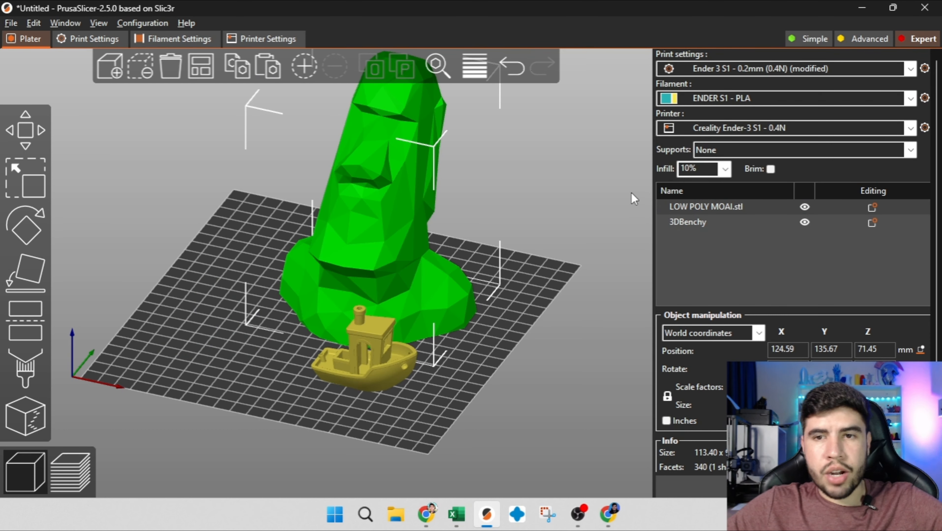
click(201, 65)
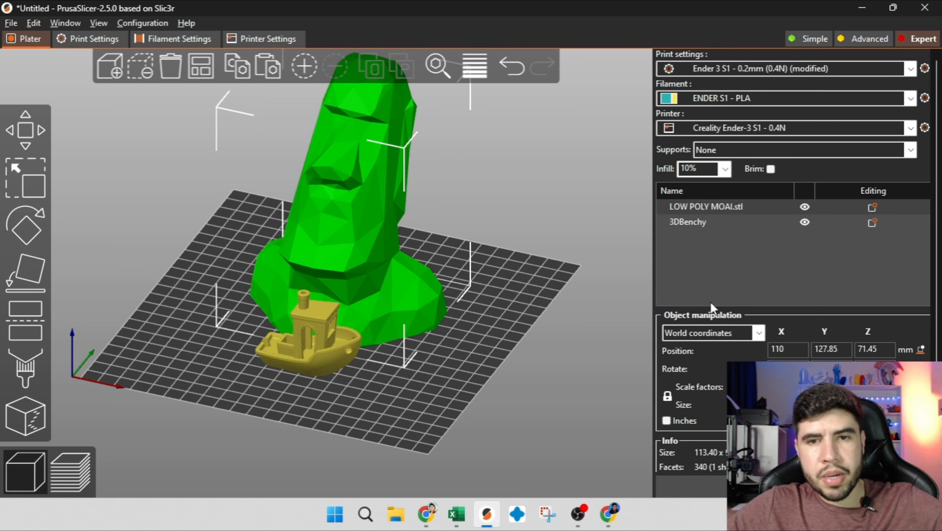
Try excluding the 3DBenchy object from printing, and make it printable again.
click(711, 233)
click(709, 204)
click(705, 225)
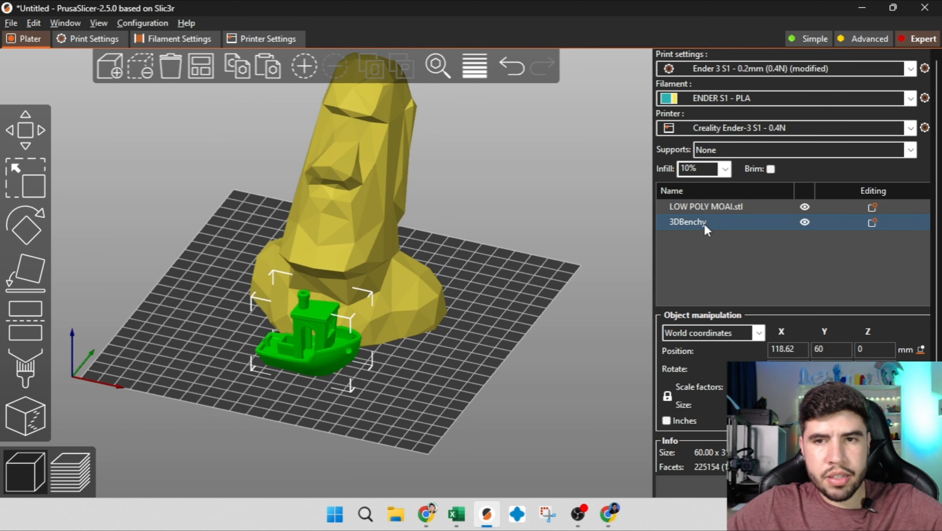
click(804, 223)
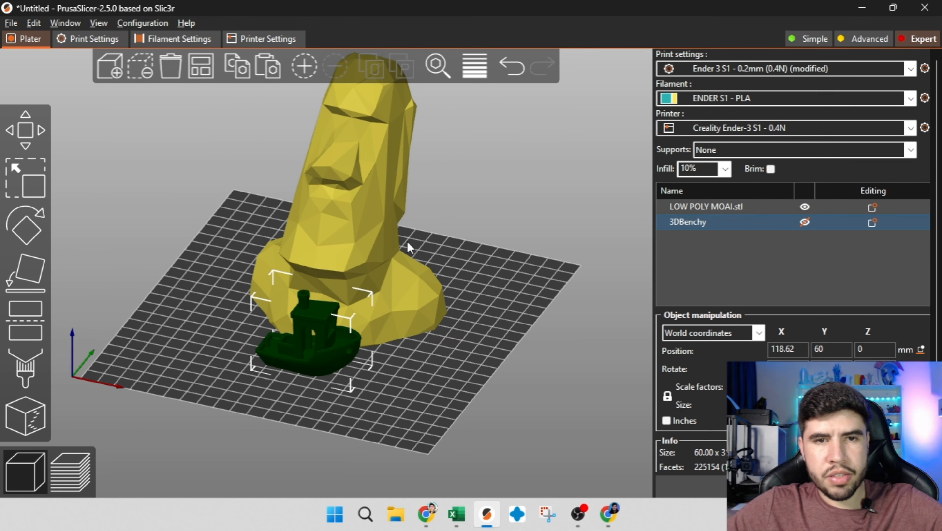
mouse_move(410, 248)
mouse_down()
mouse_move(435, 264)
mouse_move(413, 242)
mouse_up()
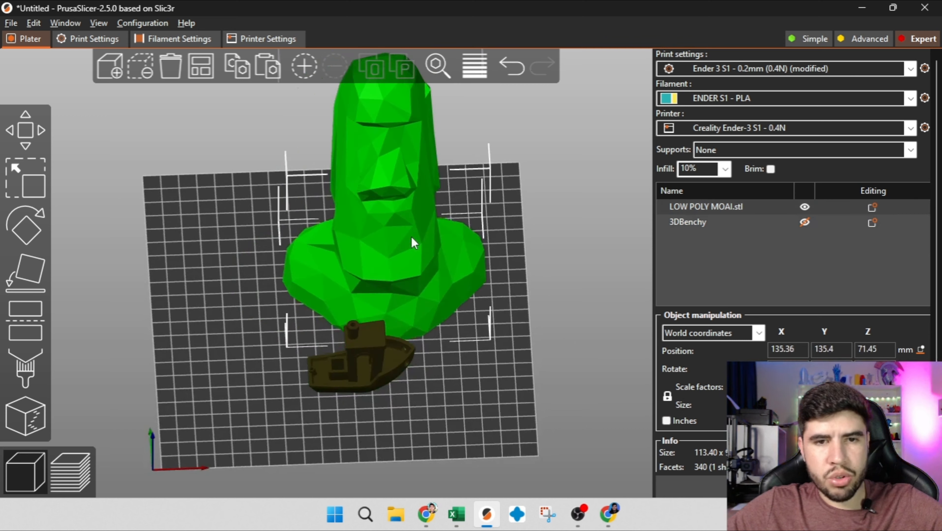
click(804, 222)
drag(498, 192, 477, 177)
click(477, 177)
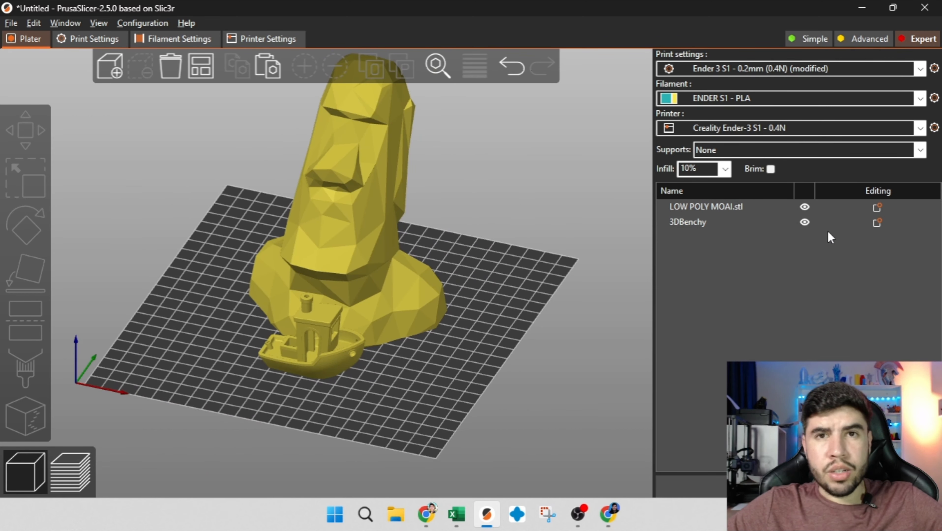
Slice the plate with the 3DBenchy object set as non-printable, and make it printable again.
click(803, 223)
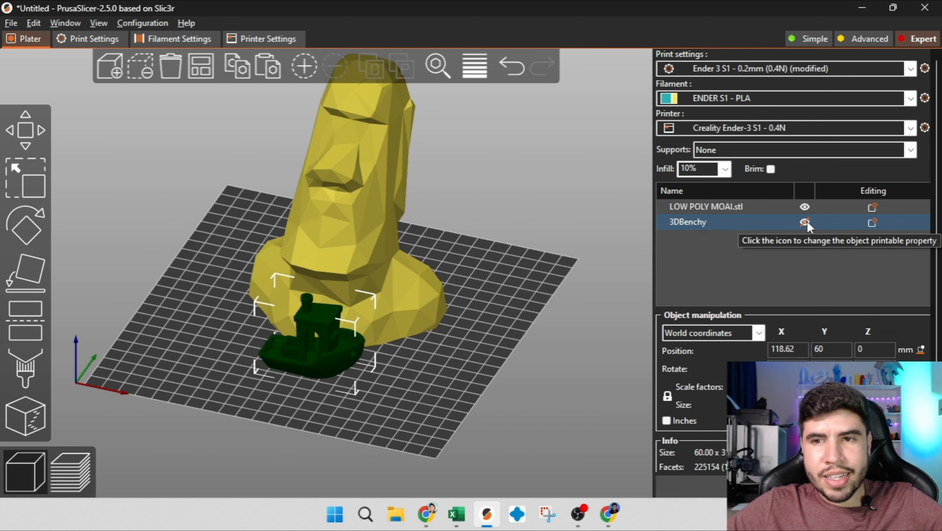
click(804, 486)
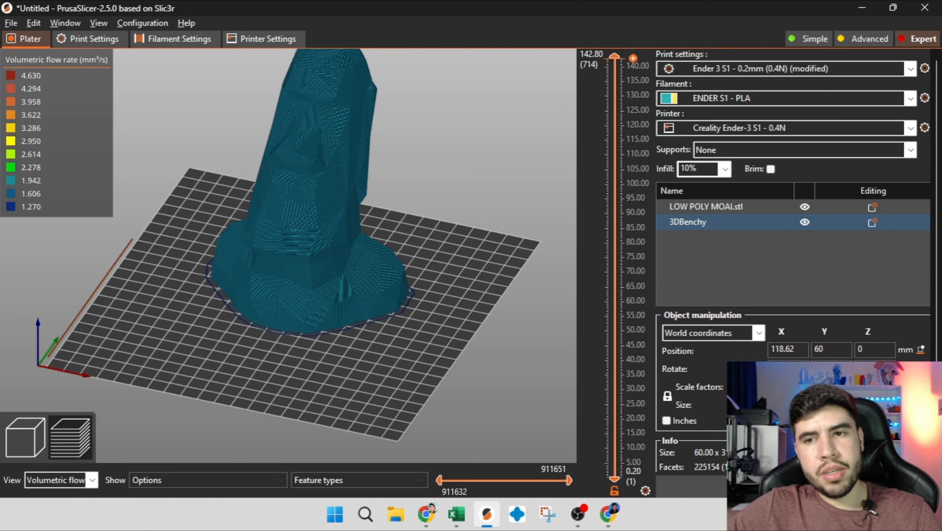
click(804, 222)
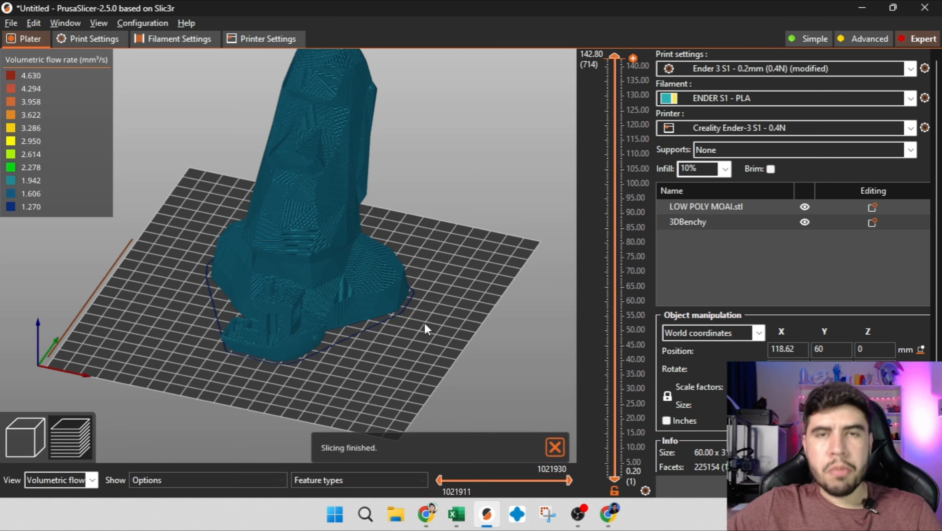
Preview the sliced layers up to 44.40 mm and colour the toolpaths by feature type.
middle_drag(422, 257, 435, 286)
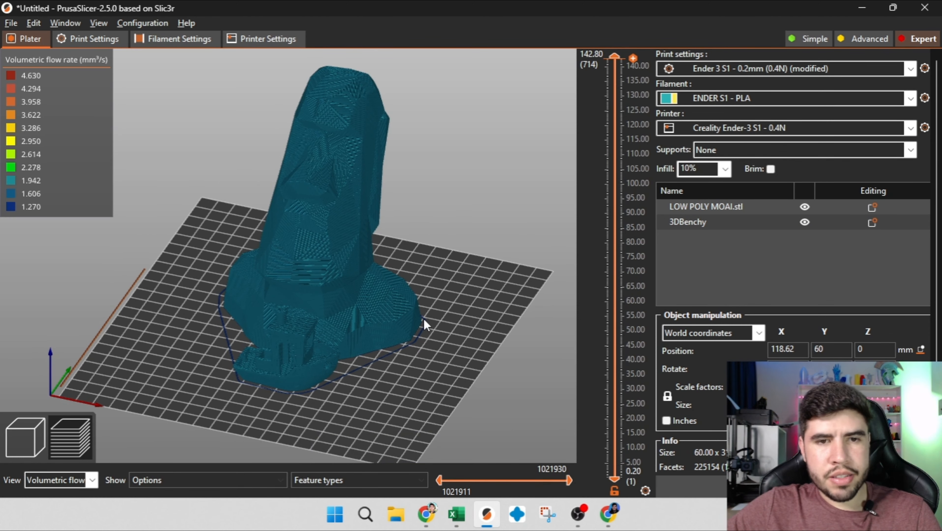
drag(424, 318, 440, 322)
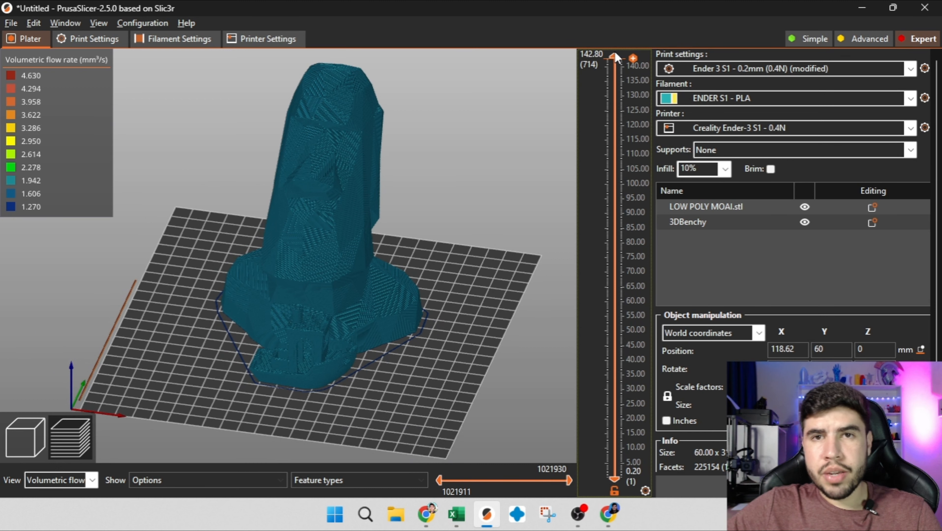
drag(616, 53, 643, 347)
click(71, 479)
click(78, 367)
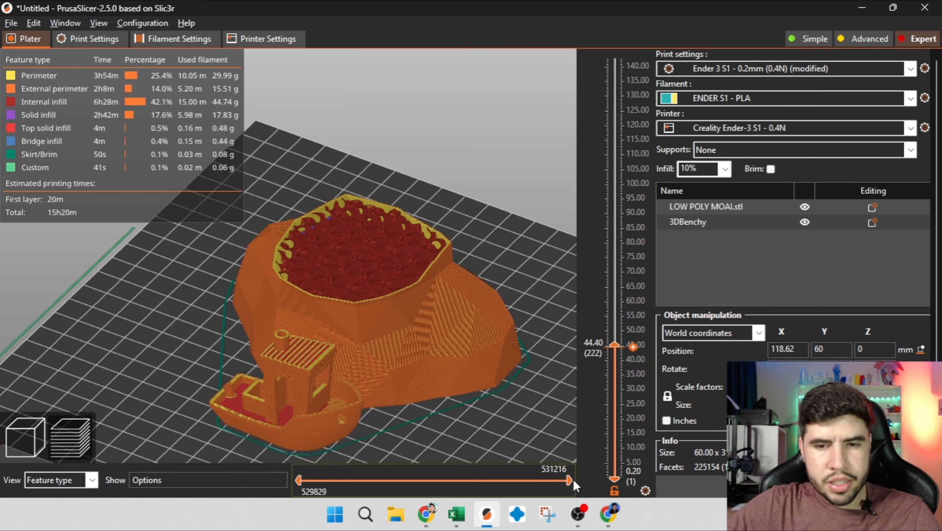
Step through the nozzle moves of the layer at 44.40 mm to about move 530530.
mouse_move(569, 481)
mouse_down()
mouse_move(338, 482)
mouse_move(420, 482)
mouse_up()
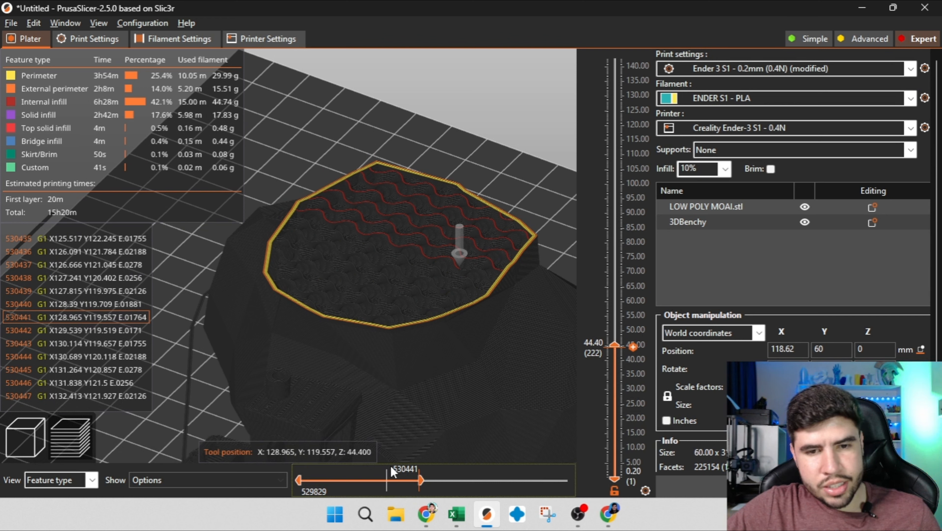
mouse_move(421, 480)
mouse_down()
mouse_move(482, 479)
mouse_move(437, 479)
mouse_up()
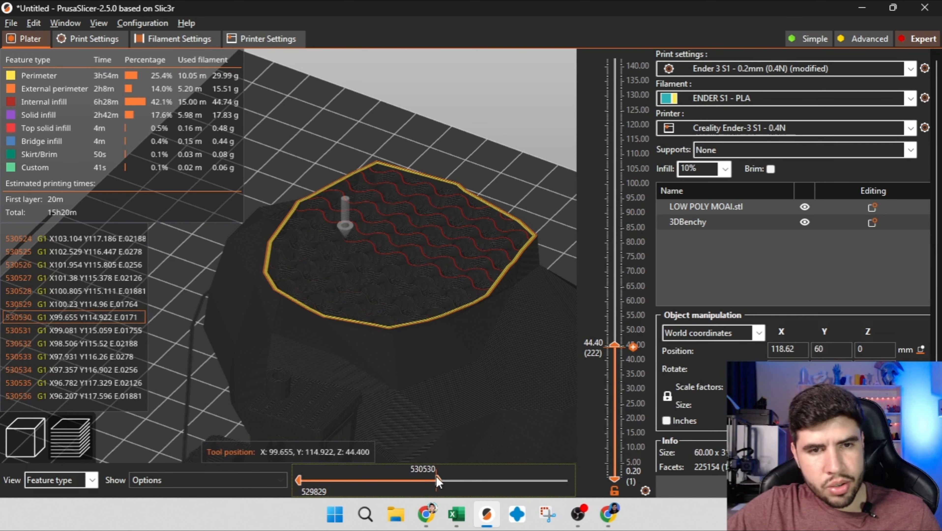
scroll(352, 257, down, 5)
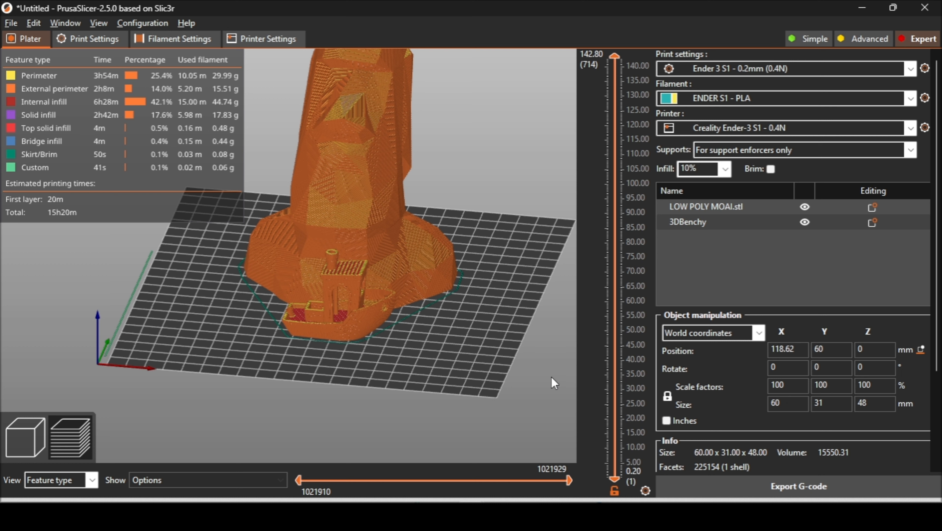
Set the 3DBenchy's X and Y position to 0 and return to the 3D editor view.
double_click(793, 350)
text(0)
key(Tab)
text(0)
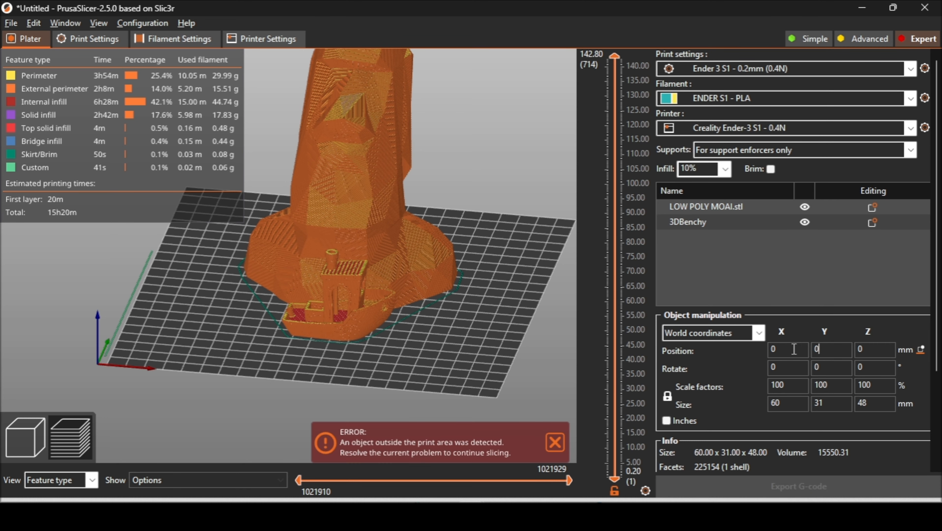
key(Tab)
click(10, 472)
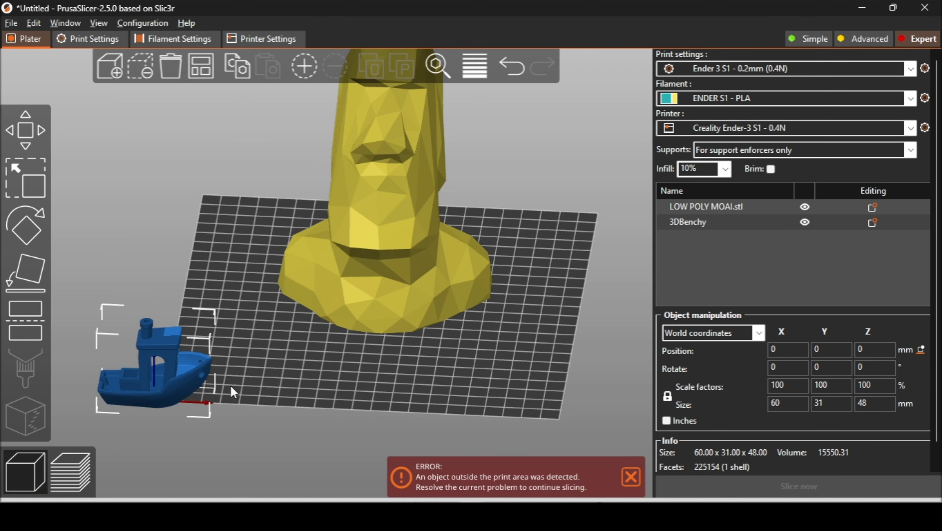
Try moving the 3DBenchy freehand and zeroing its X and Y position again, and bring it back in front of the moai.
scroll(231, 391, up, 3)
drag(189, 372, 282, 282)
double_click(789, 350)
text(0)
key(Tab)
text(0)
click(479, 349)
drag(348, 362, 334, 362)
drag(307, 325, 422, 256)
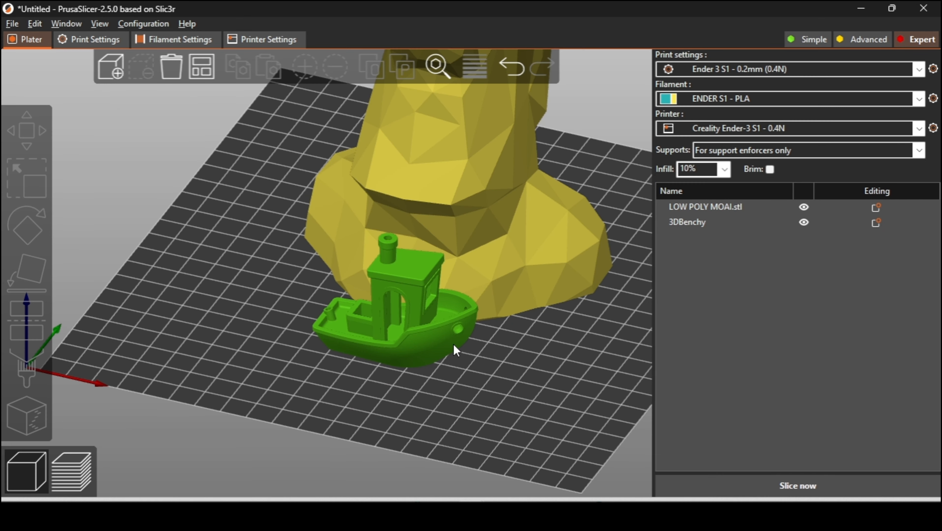
Scale the 3DBenchy uniformly to 150%.
click(450, 344)
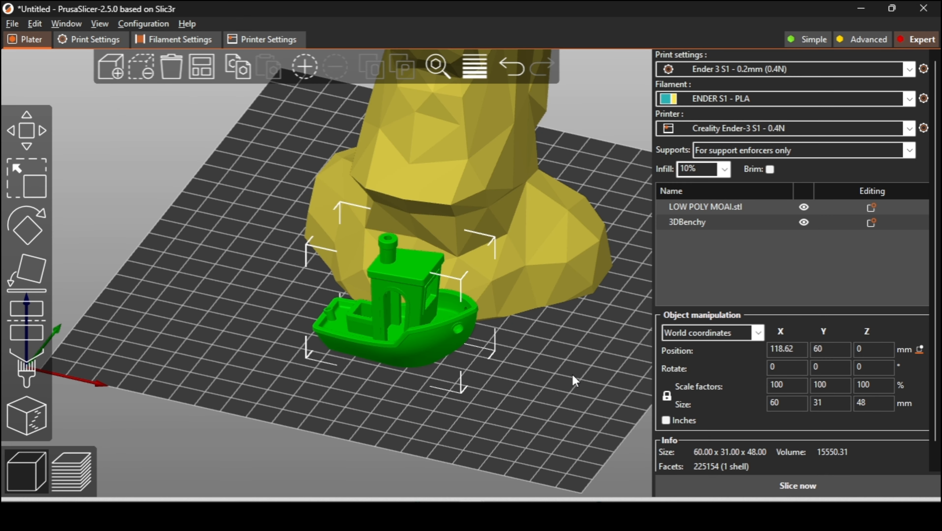
click(770, 385)
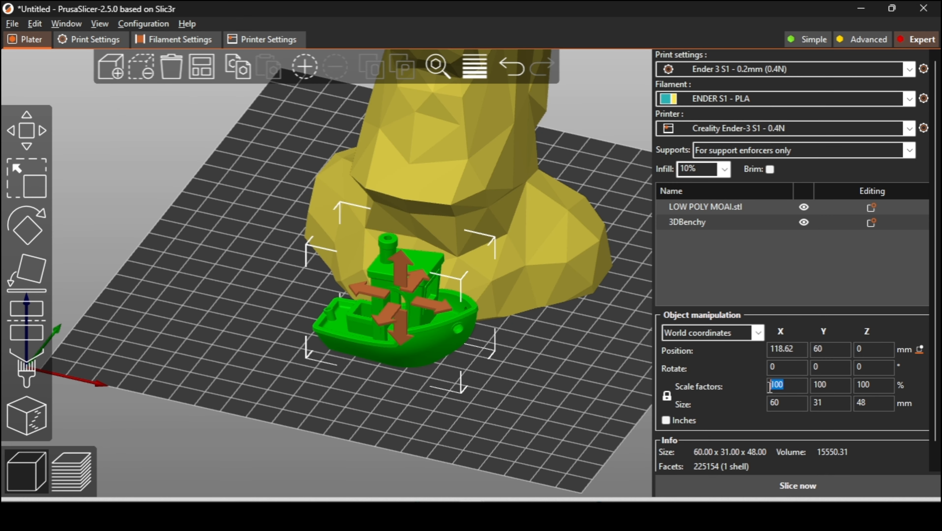
click(782, 403)
drag(783, 386, 760, 385)
text(150)
key(Return)
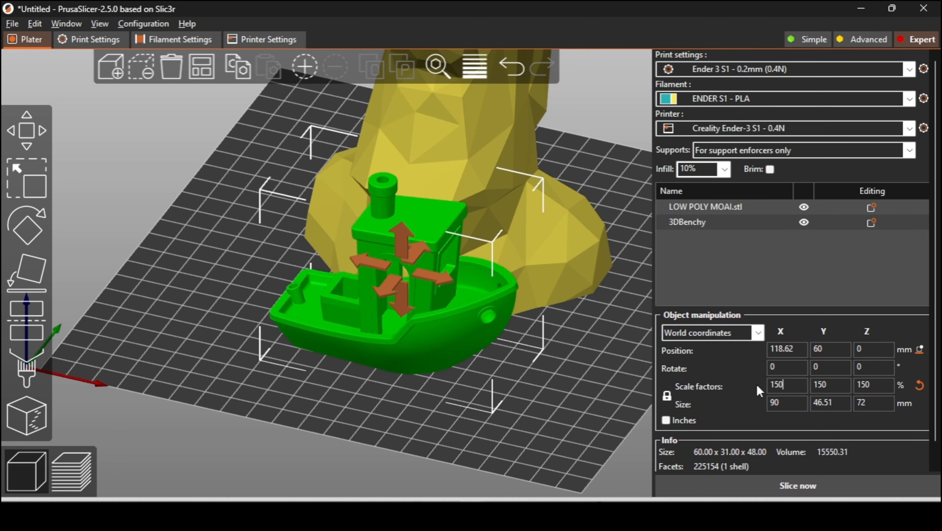
Set the 3DBenchy's Z size to 80 mm with proportional scaling kept on.
drag(892, 405, 846, 399)
text(80)
key(Return)
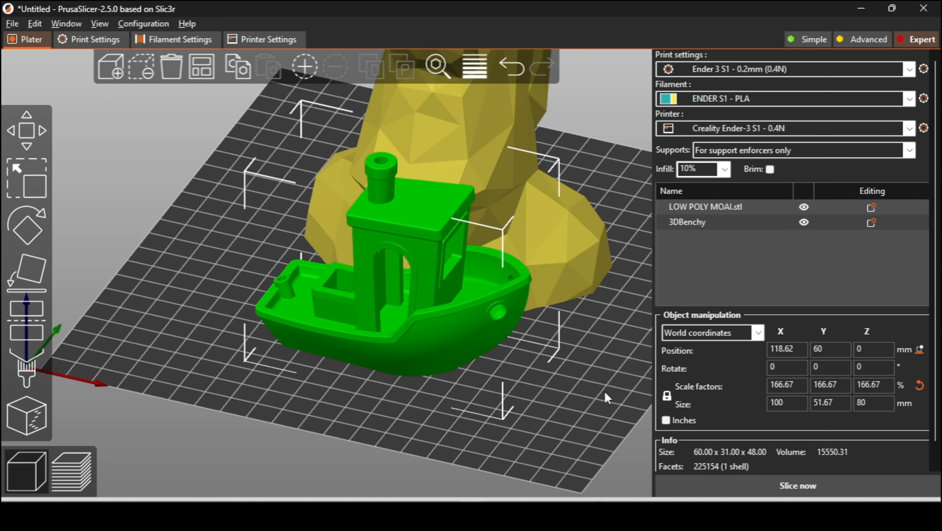
Unlock the 3DBenchy's proportional scaling so that each axis scales independently.
drag(606, 393, 579, 385)
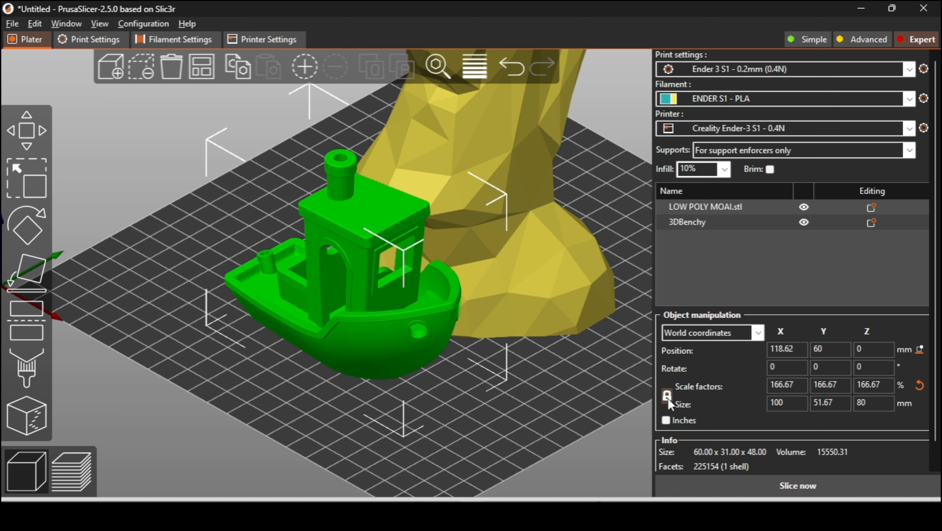
click(581, 398)
click(464, 345)
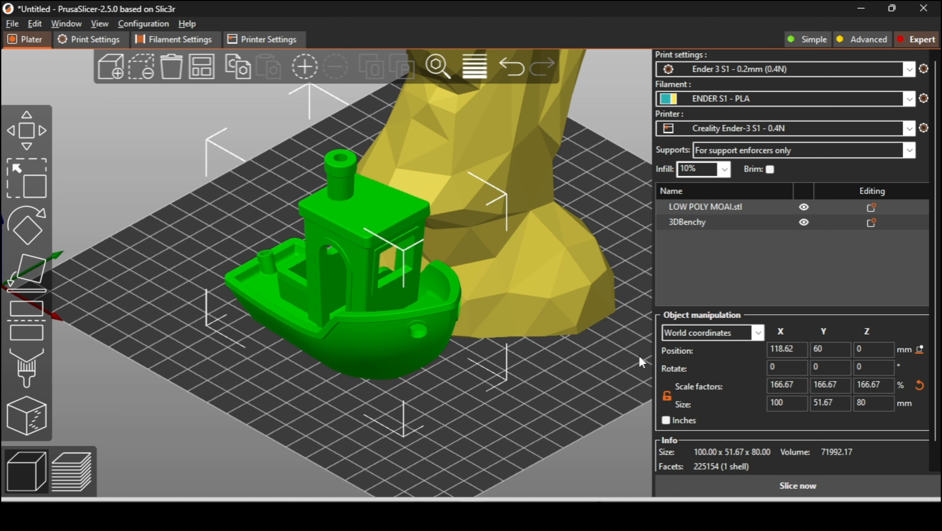
Scale the 3DBenchy to 150% in X and 50% in Y, and inspect the distorted boat from several sides.
double_click(802, 384)
text(150)
key(Return)
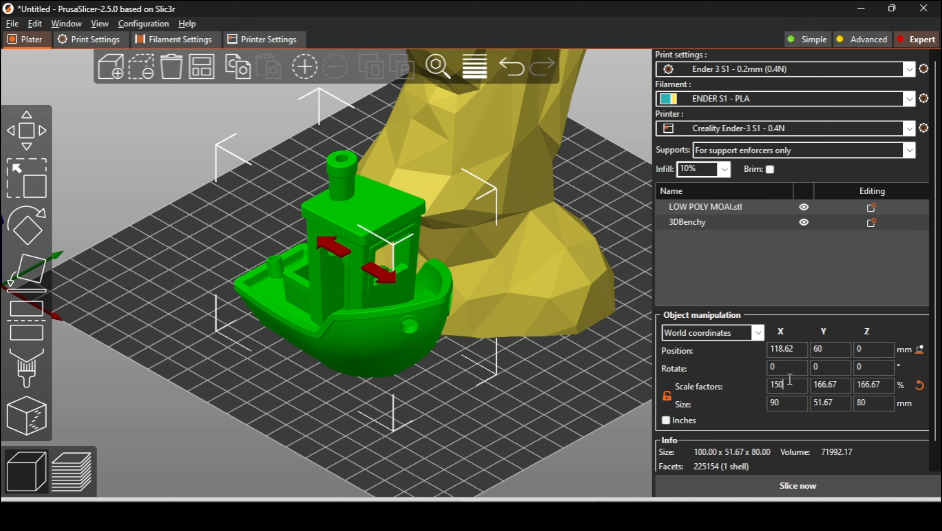
click(845, 390)
text(50)
key(Return)
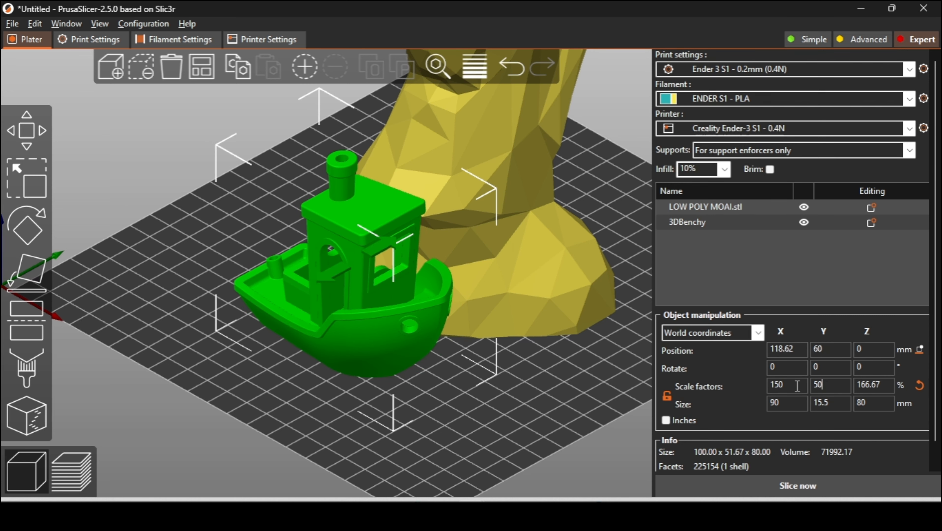
drag(636, 380, 425, 353)
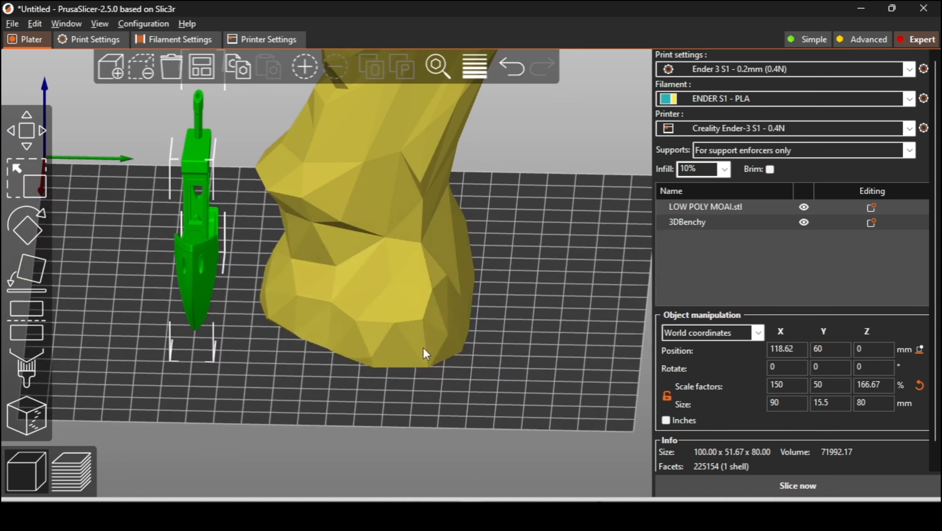
drag(207, 219, 474, 369)
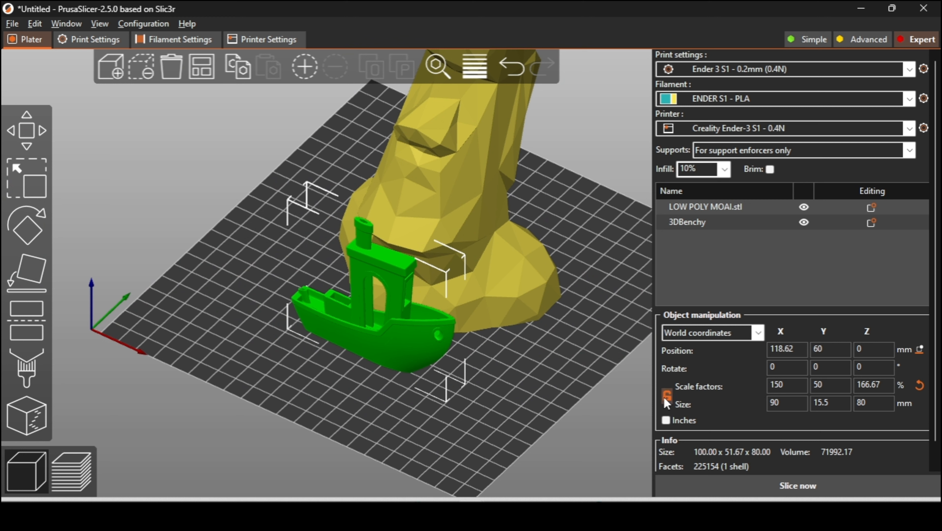
Reset the 3DBenchy's scale to 100% on all axes.
click(920, 387)
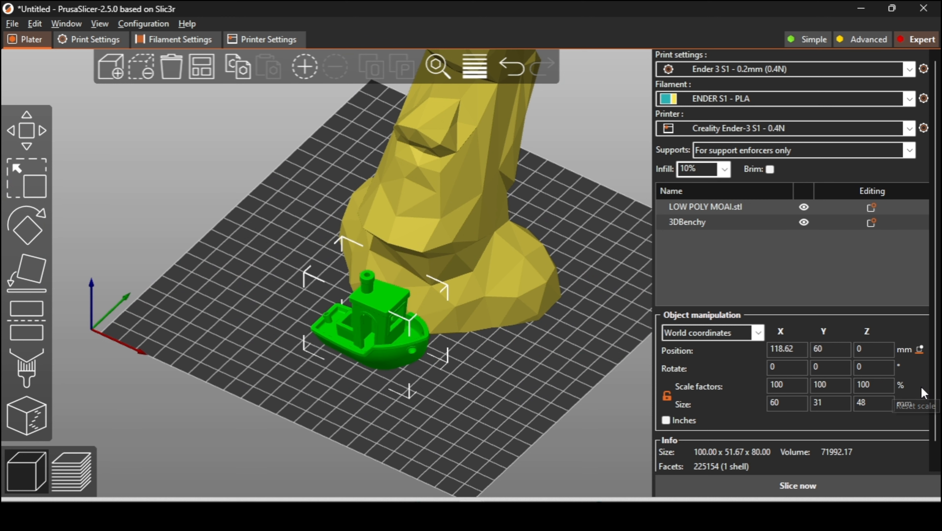
scroll(418, 400, up, 3)
scroll(458, 419, down, 3)
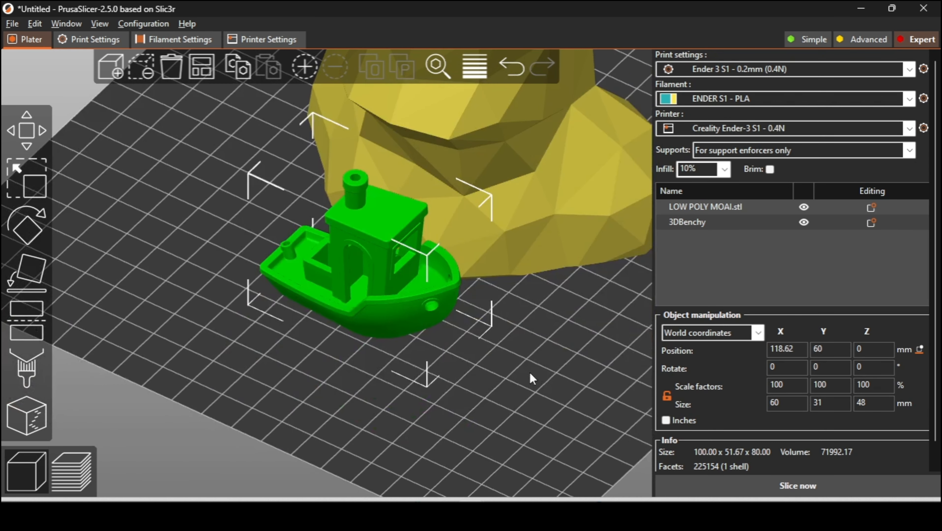
Slice the plate and review the sliced info on filament use, cost and estimated printing time.
click(772, 485)
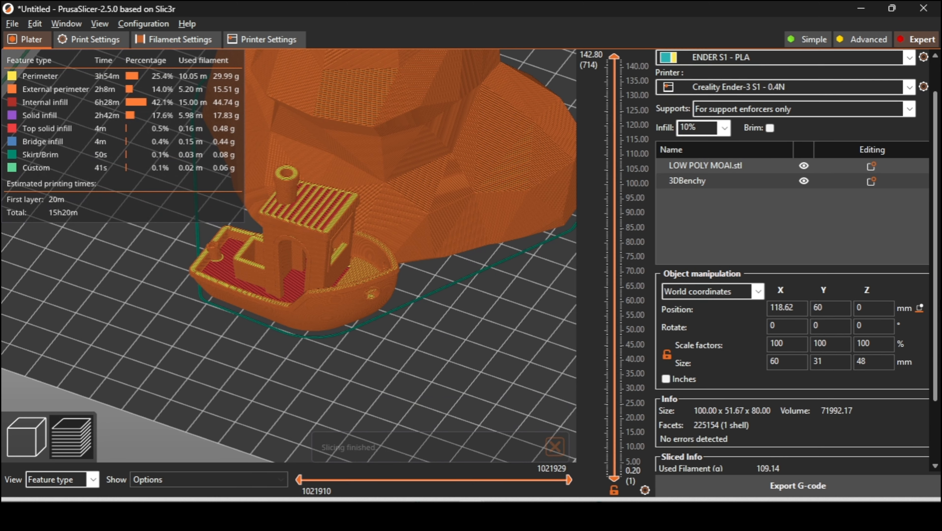
scroll(778, 402, down, 3)
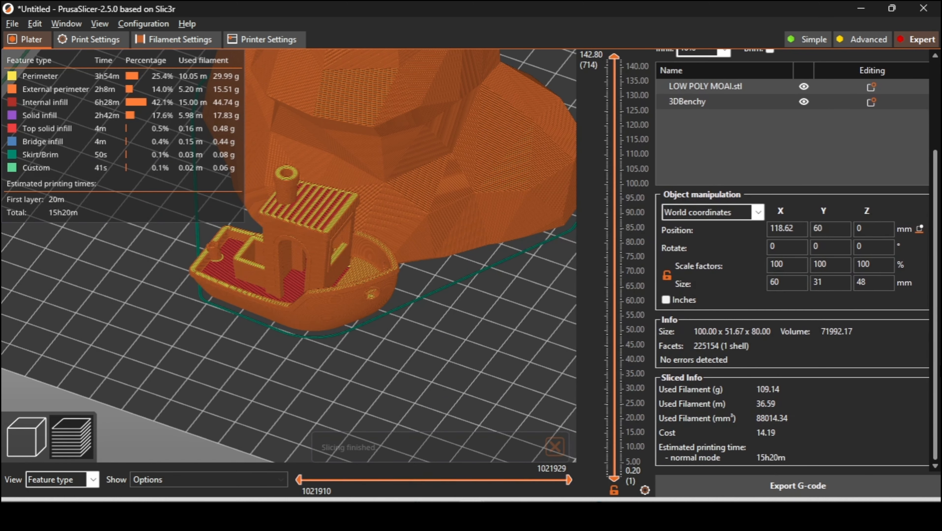